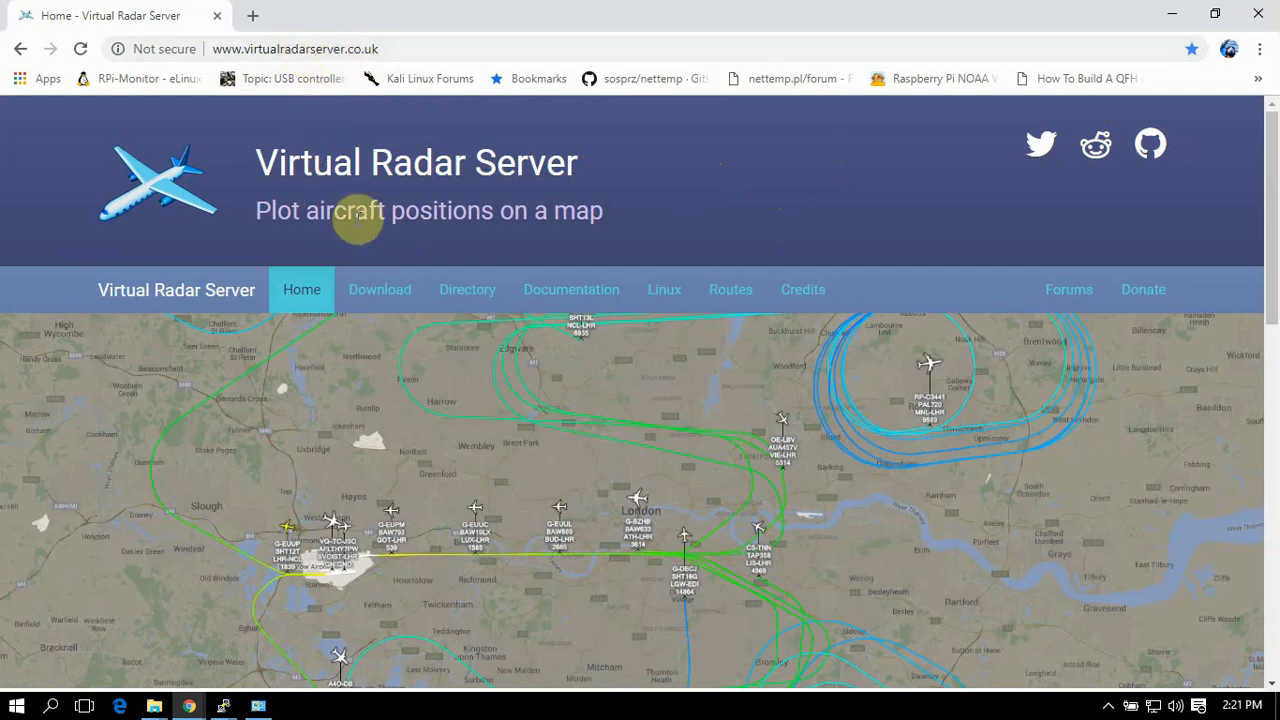
Open the Virtual Radar Server download page and review the Linux installation instructions for Mono.
left_click(385, 287)
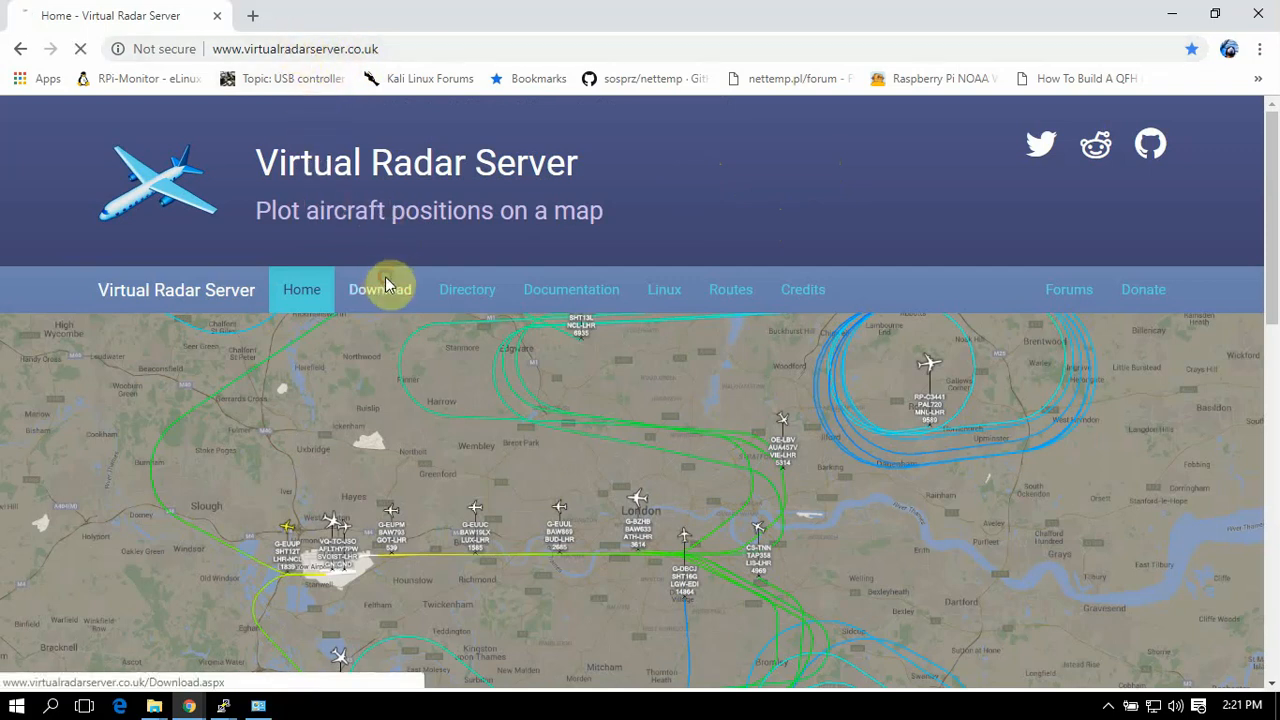
scroll(523, 290, "down", 3)
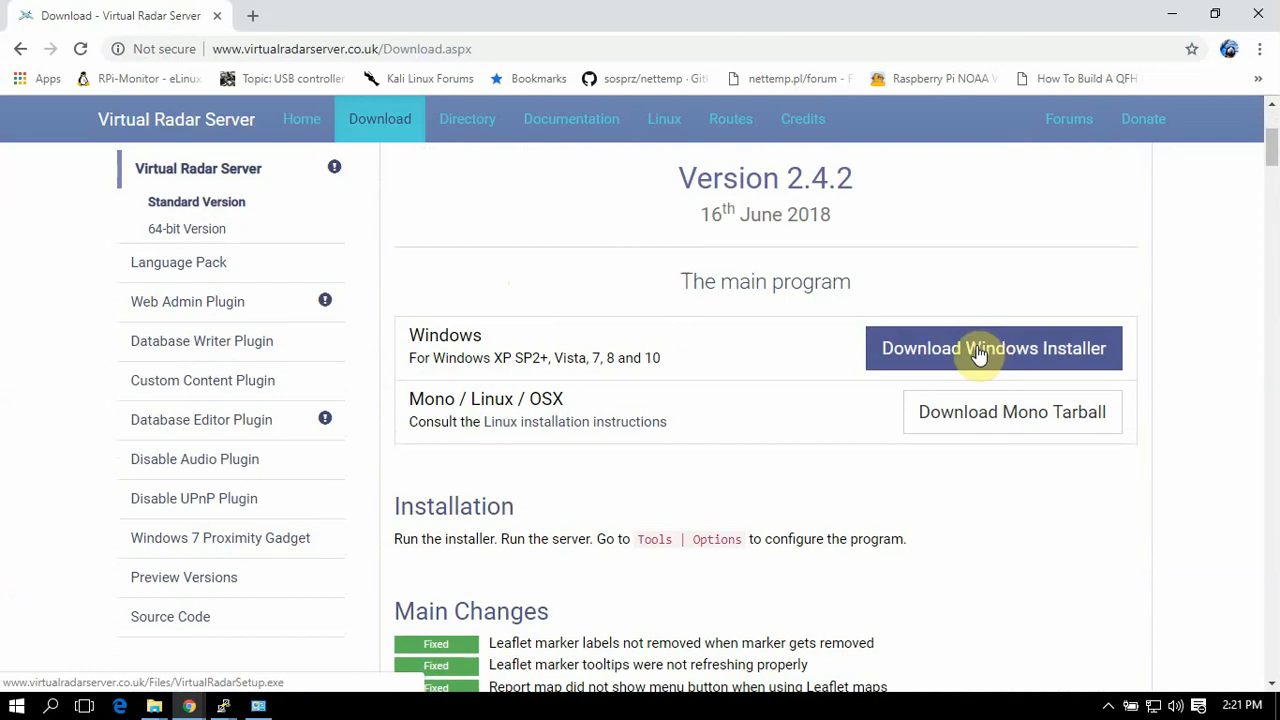
left_click(623, 424)
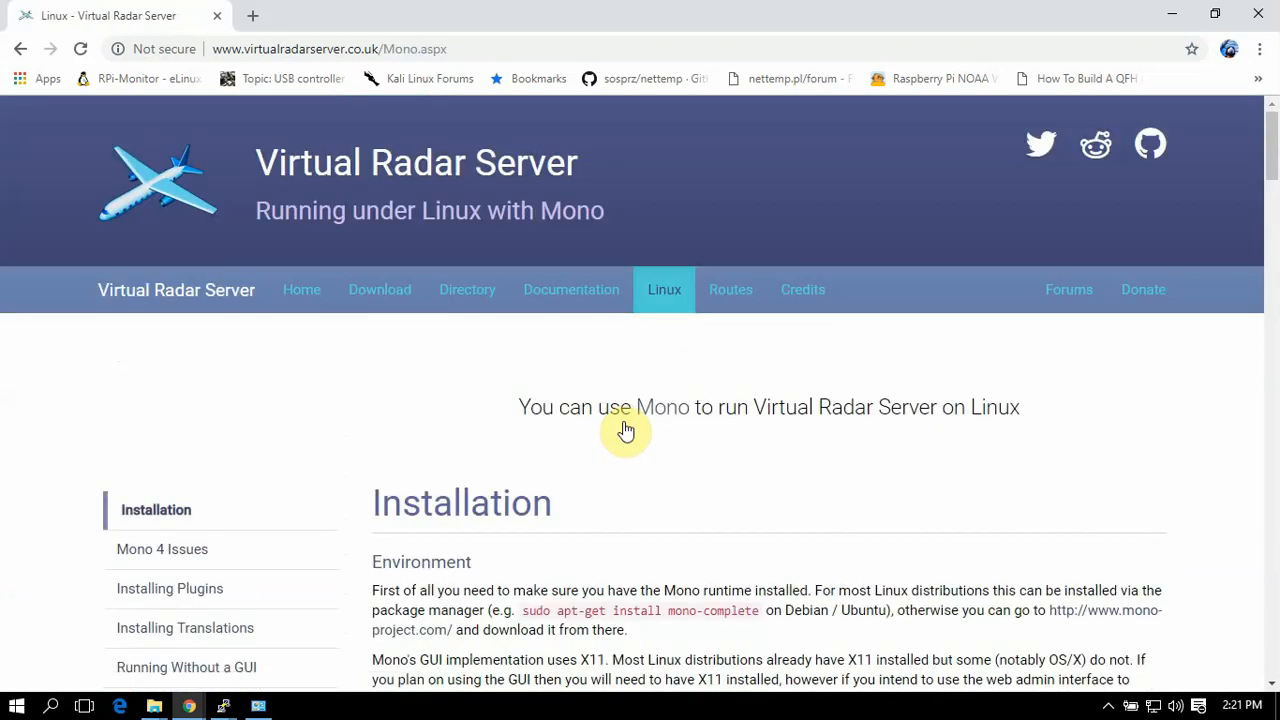
scroll(625, 430, "down", 5)
scroll(628, 420, "up", 5)
scroll(666, 434, "down", 2)
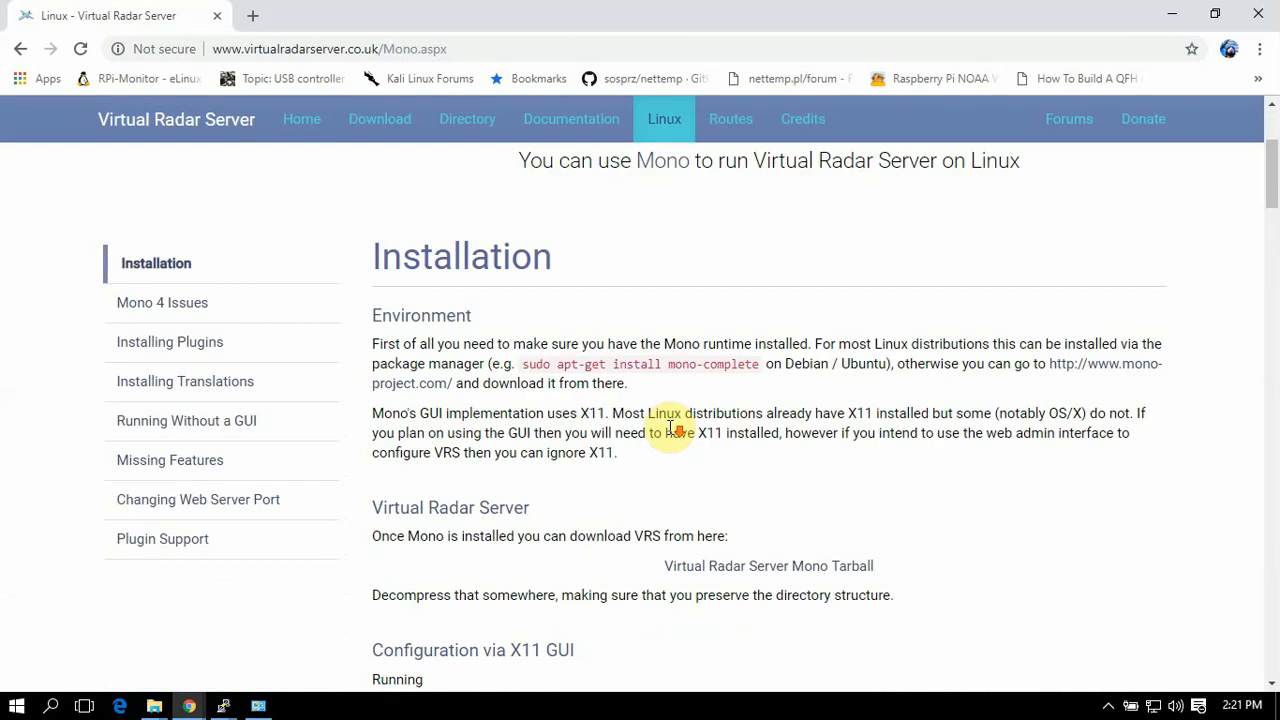
scroll(694, 468, "down", 4)
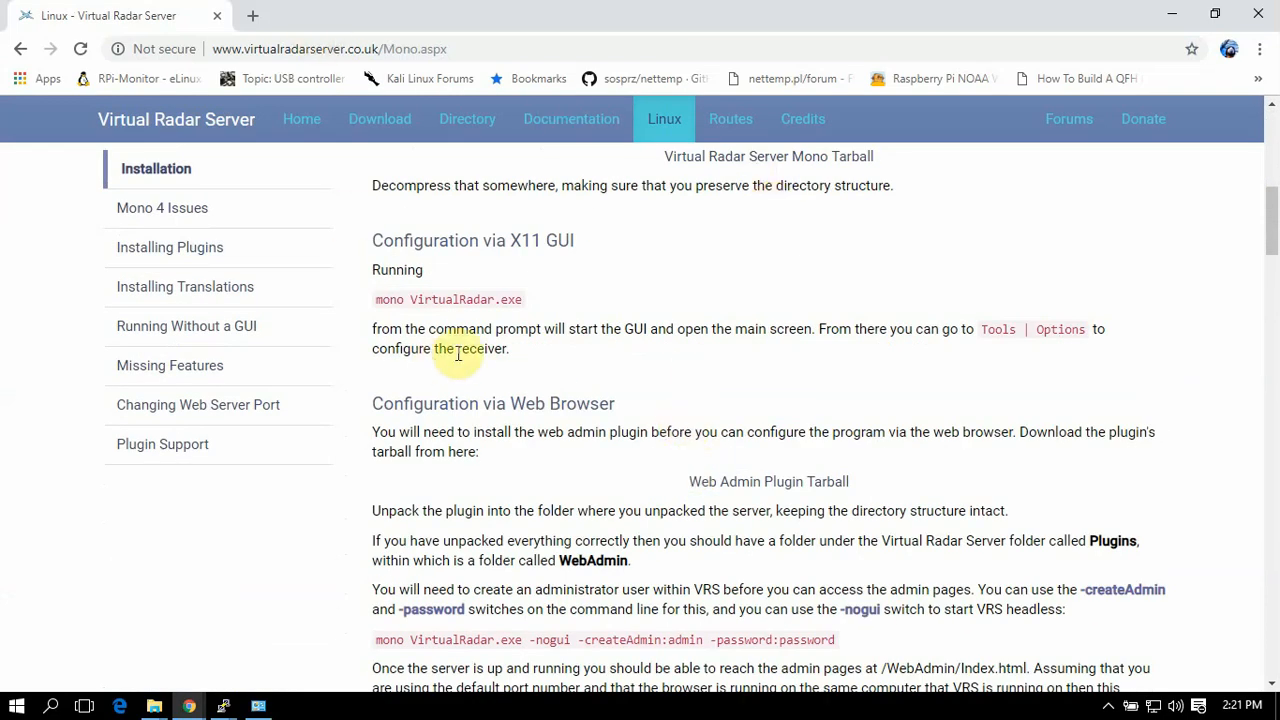
scroll(500, 345, "up", 5)
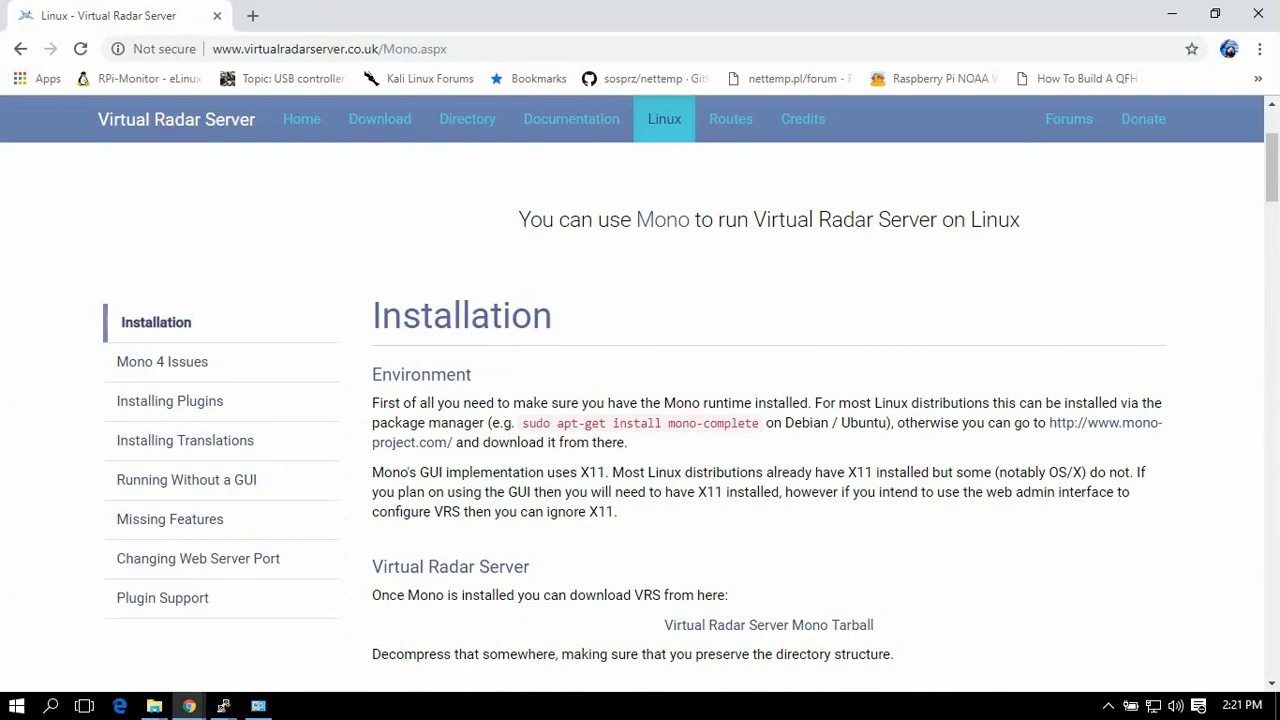
Launch the installed Virtual Radar program and maximize its window.
left_click(19, 706)
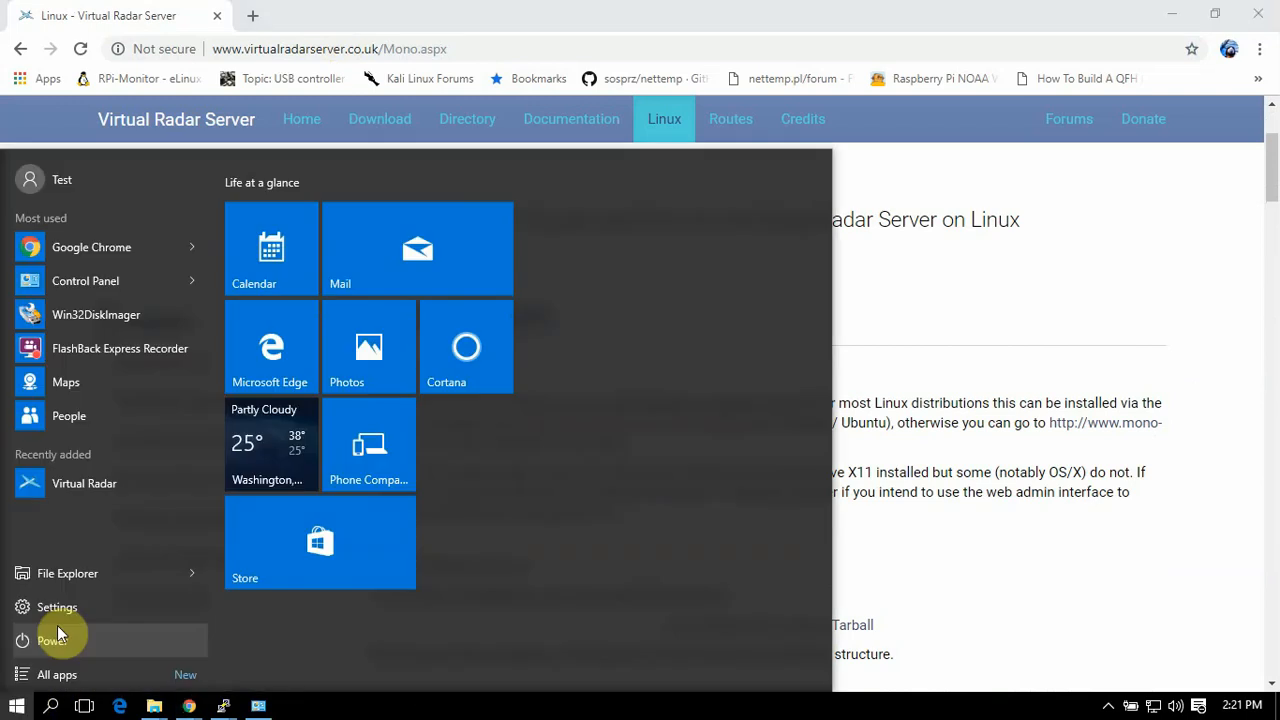
left_click(63, 474)
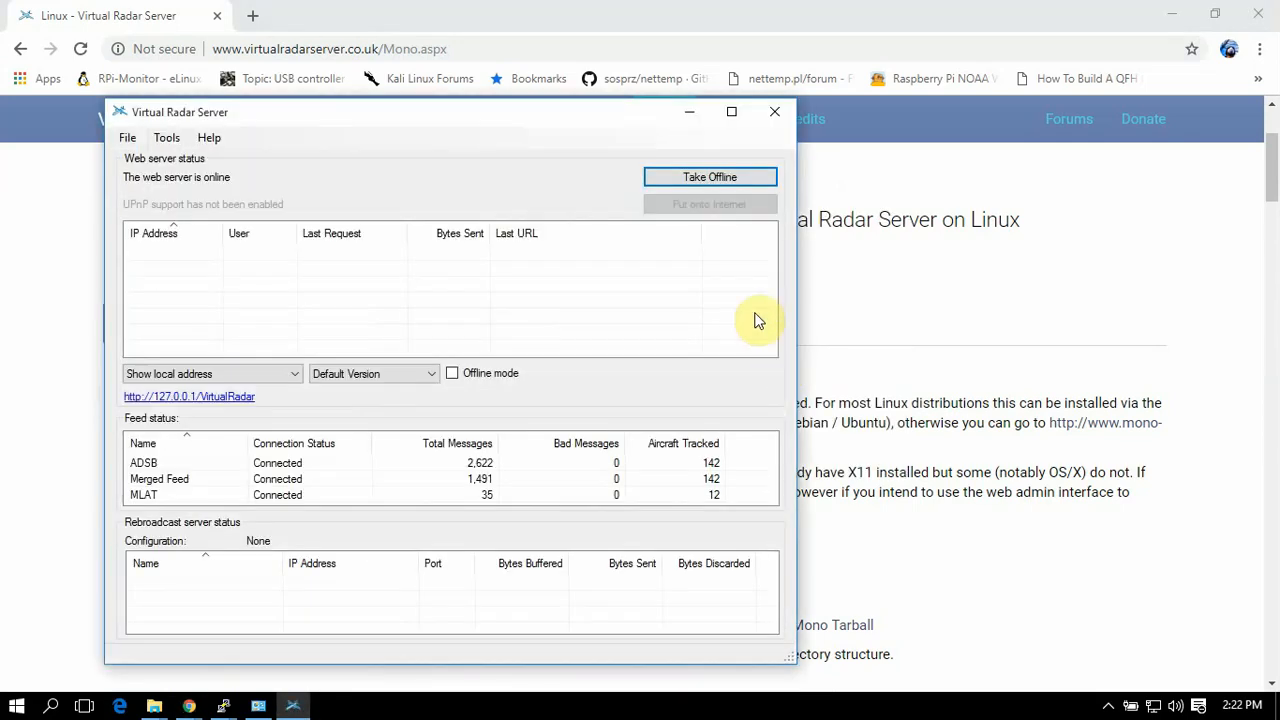
left_click(733, 111)
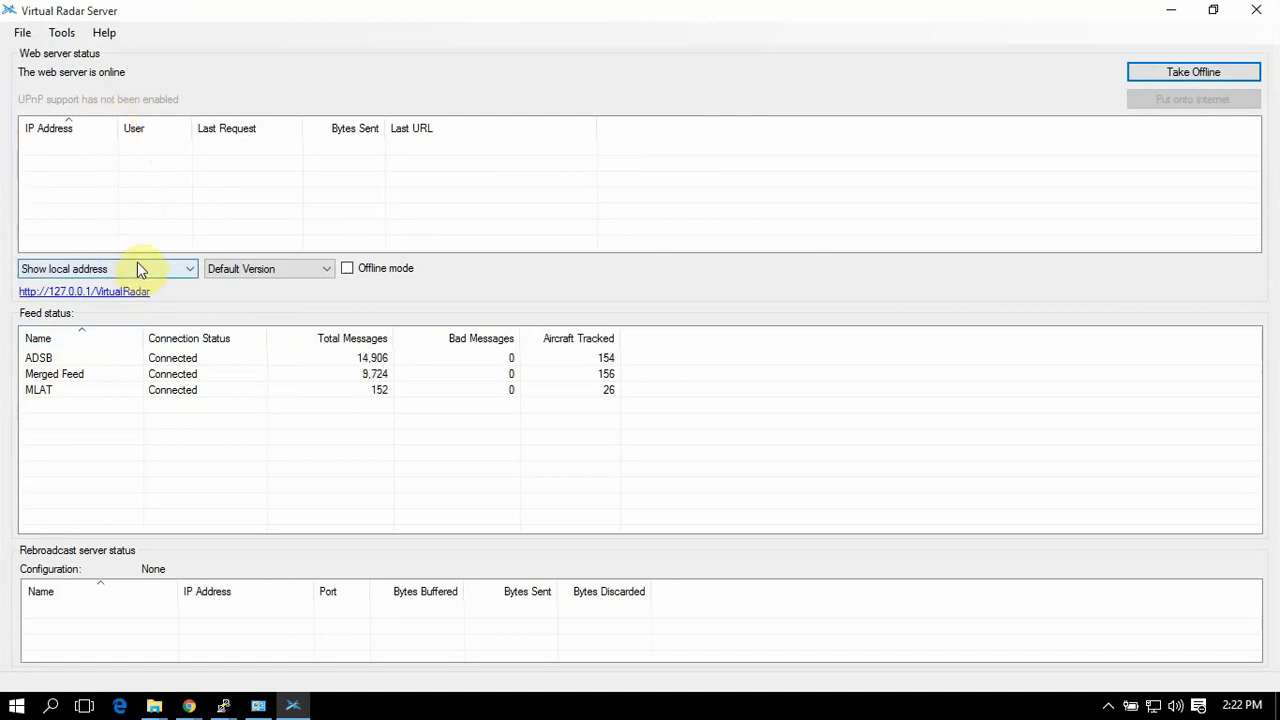
Add a new receiver in the program options and show its name and settings.
left_click(61, 32)
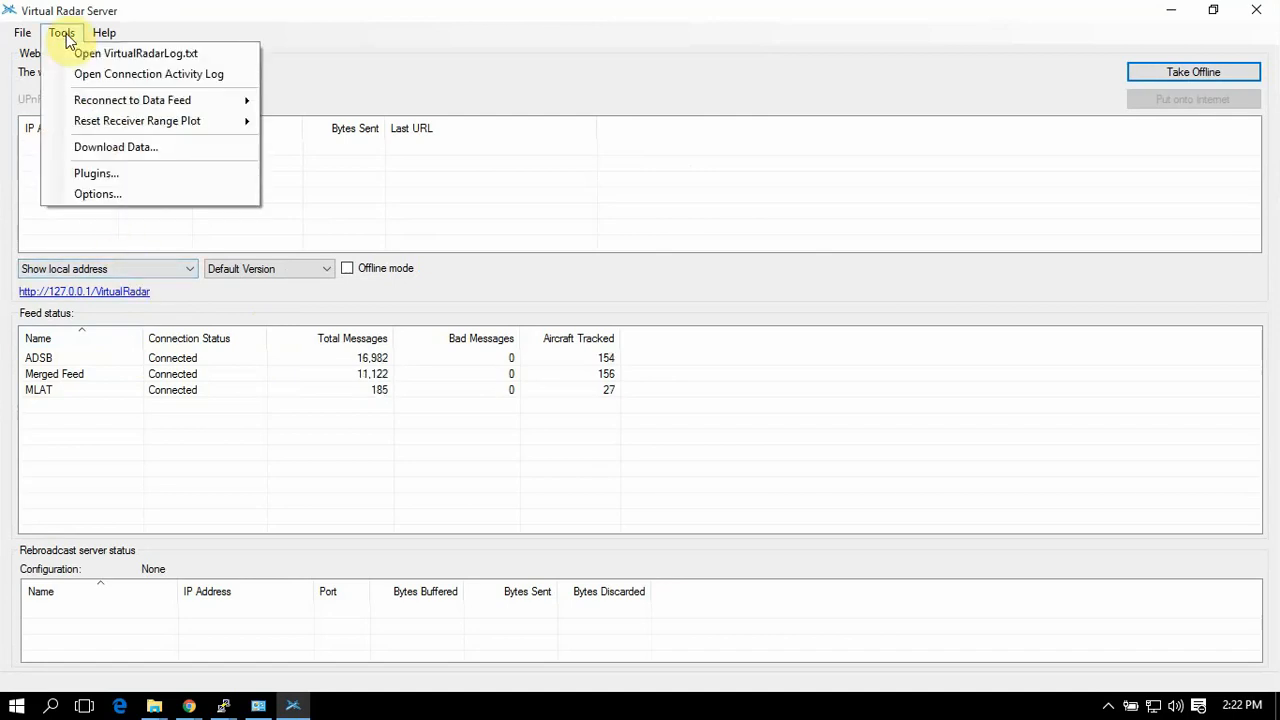
left_click(87, 193)
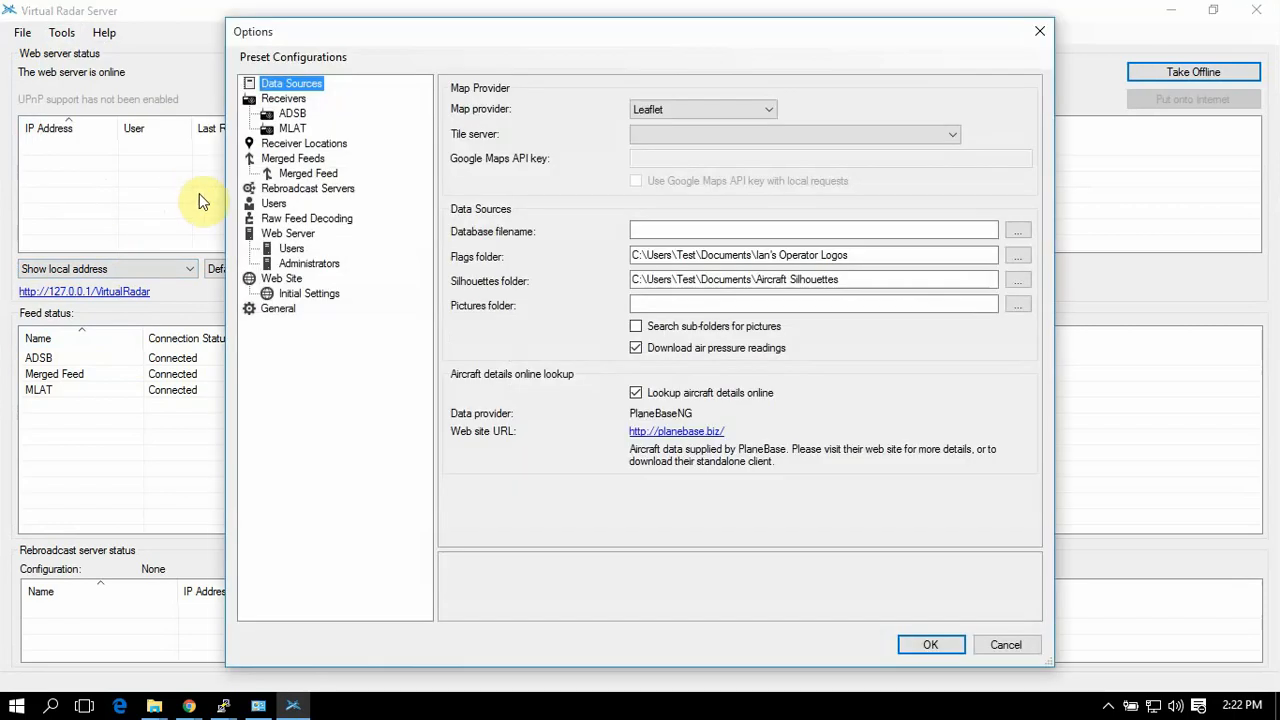
left_click(277, 99)
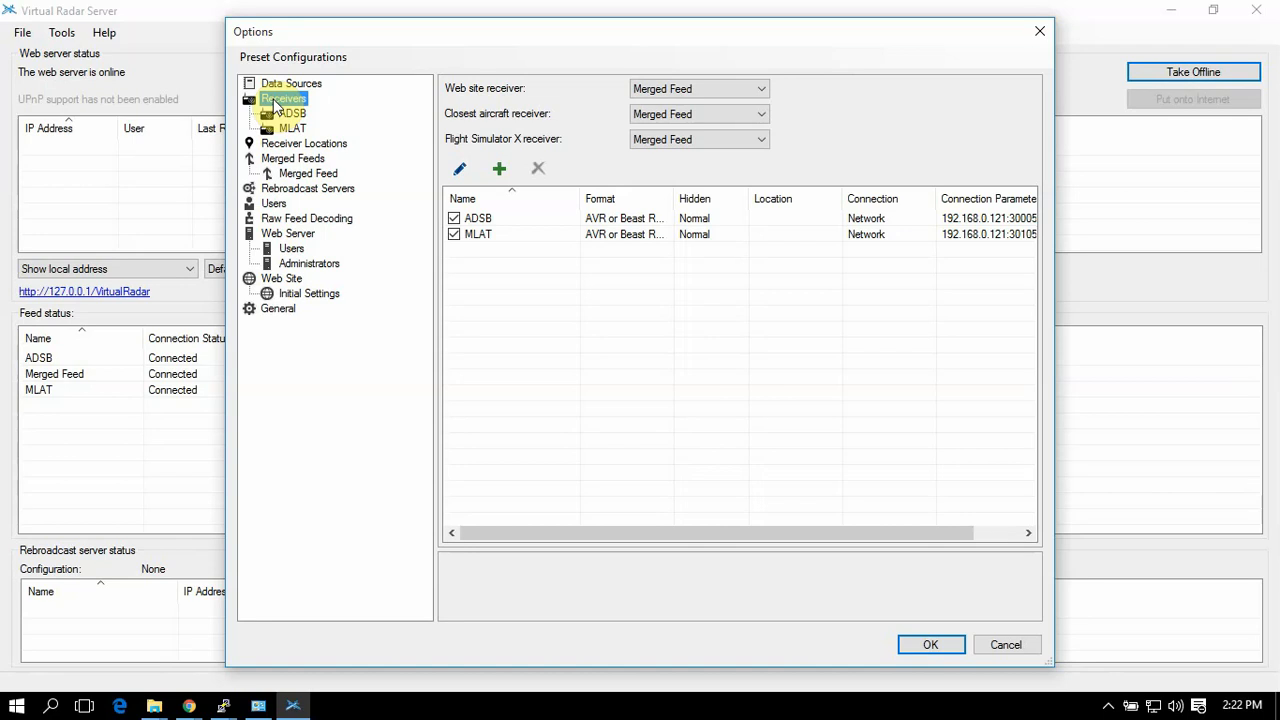
left_click(500, 172)
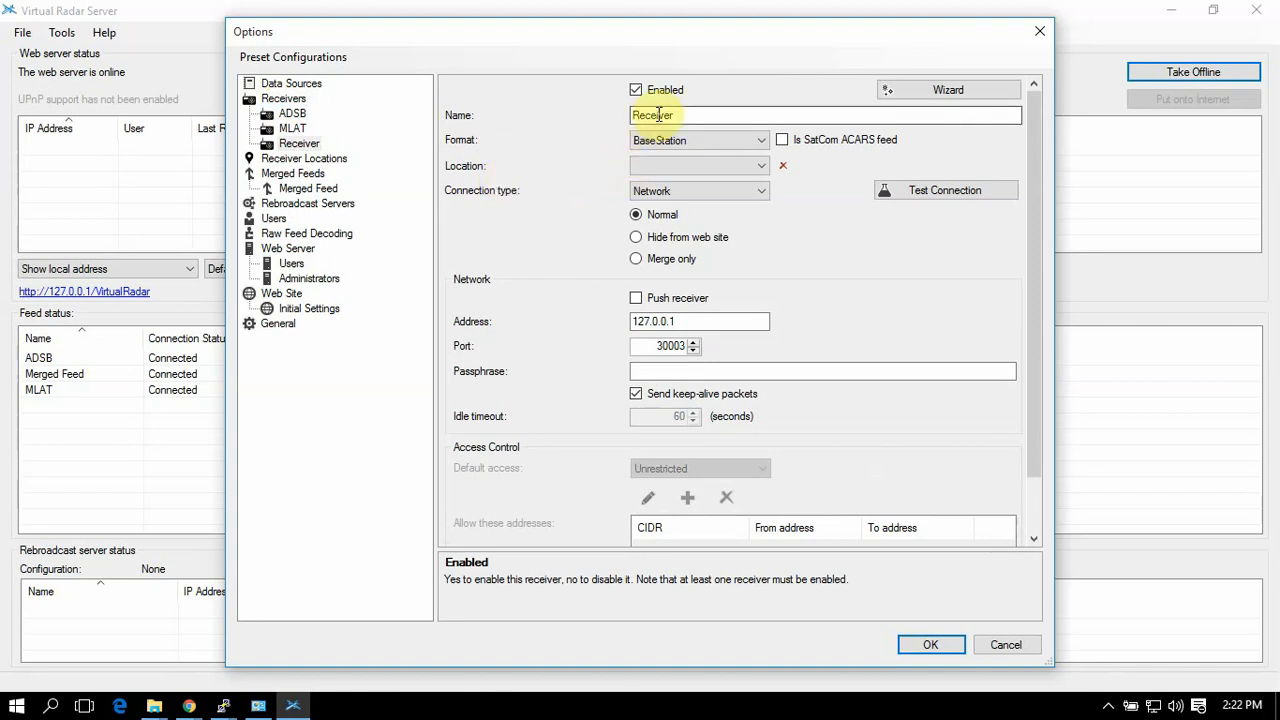
double_click(755, 118)
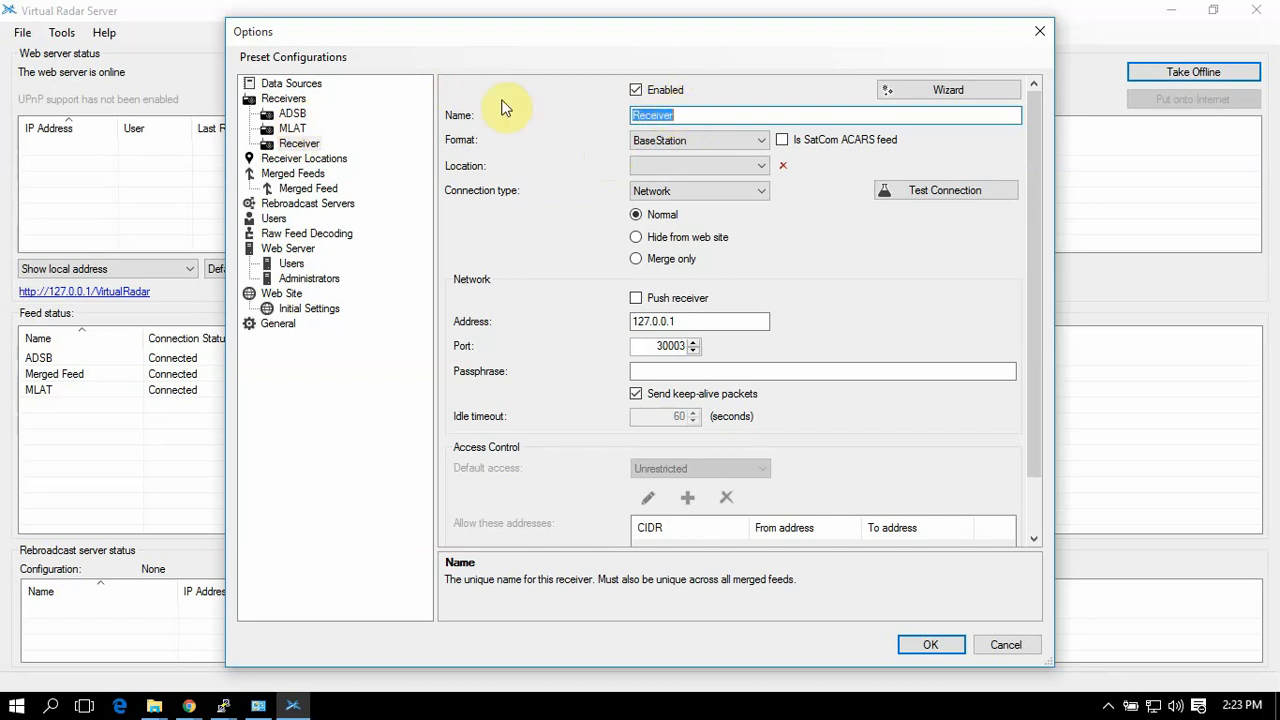
left_click(298, 144)
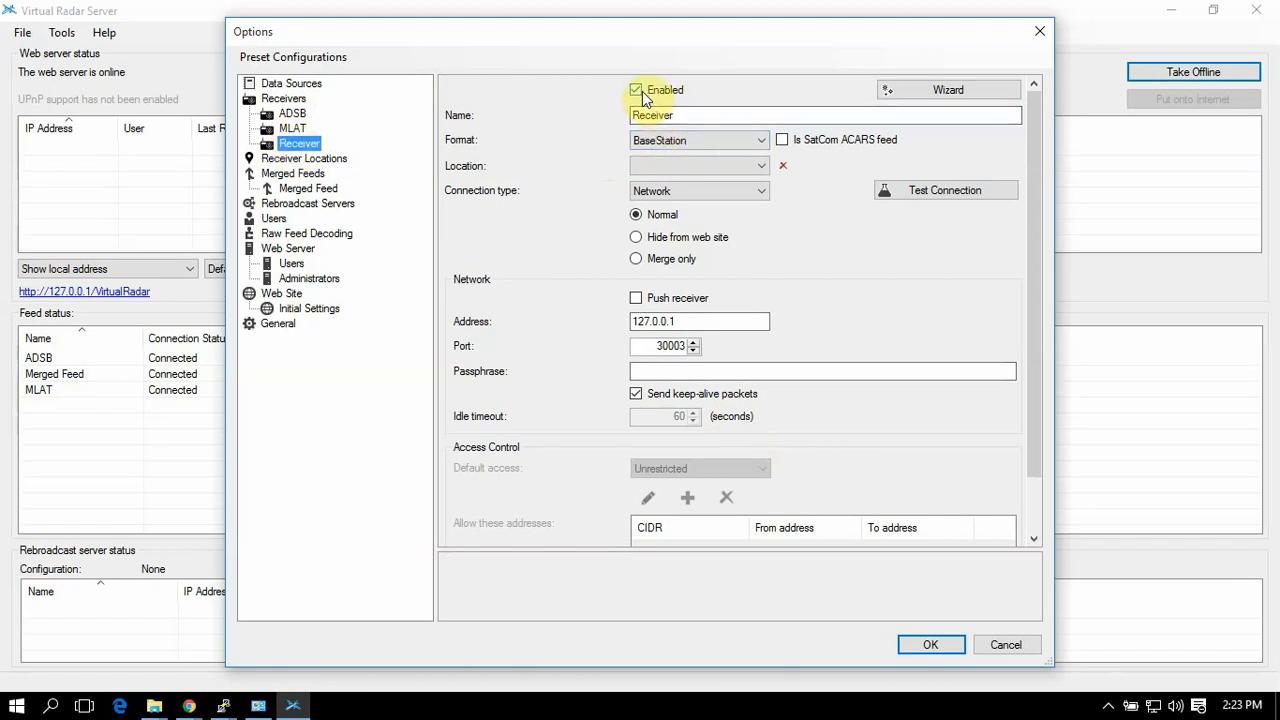
Set the new receiver's format to AVR or Beast Raw Feed, check its location, connection type and address, and discard the changes.
left_click(666, 142)
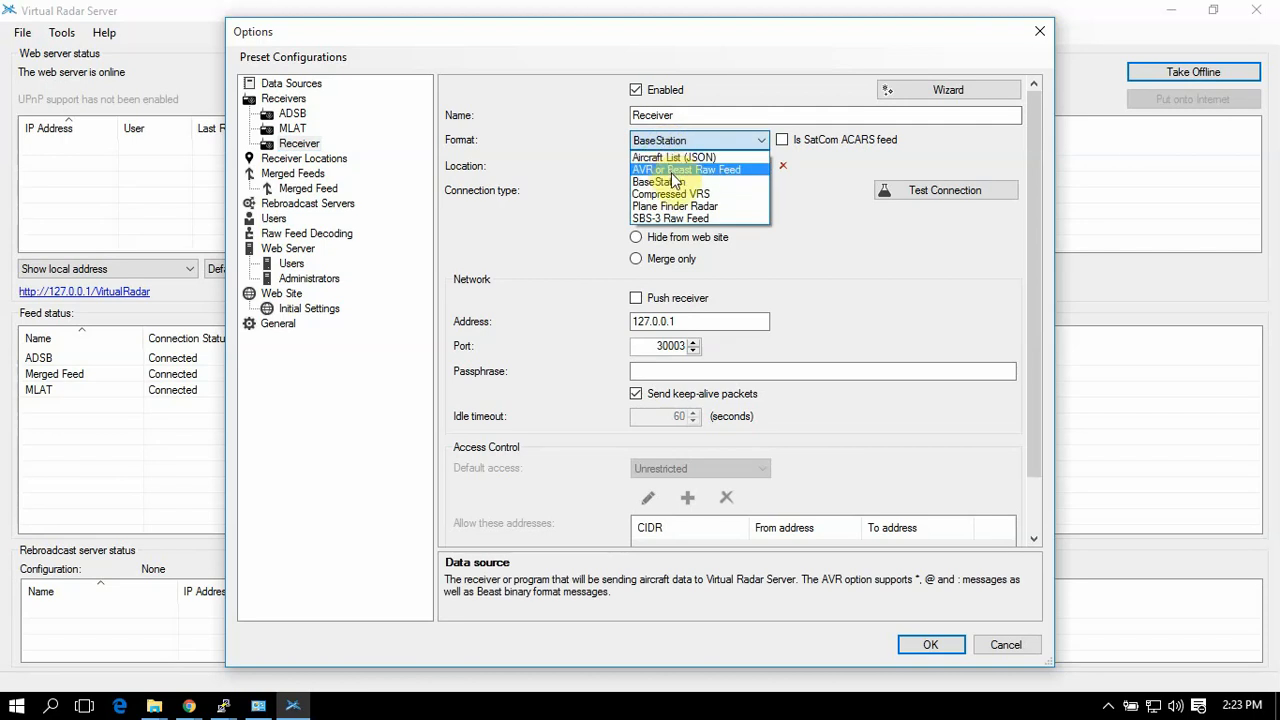
left_click(672, 171)
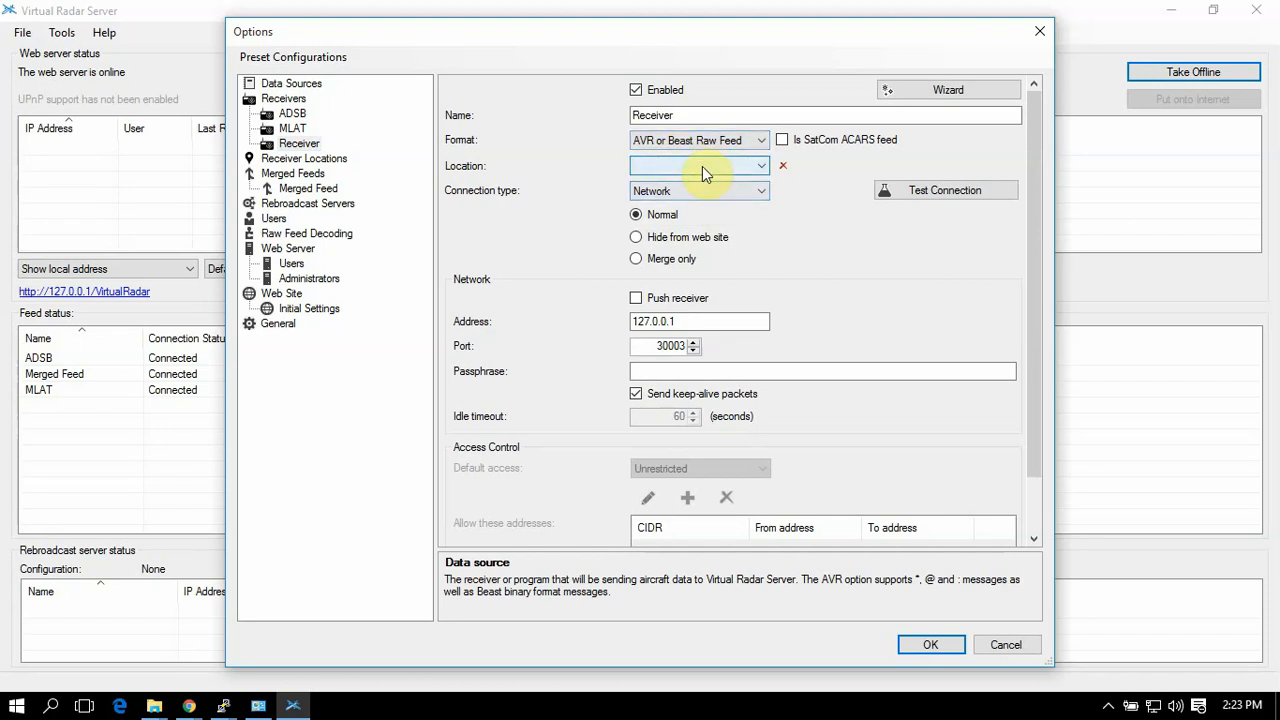
left_click(702, 166)
left_click(702, 166)
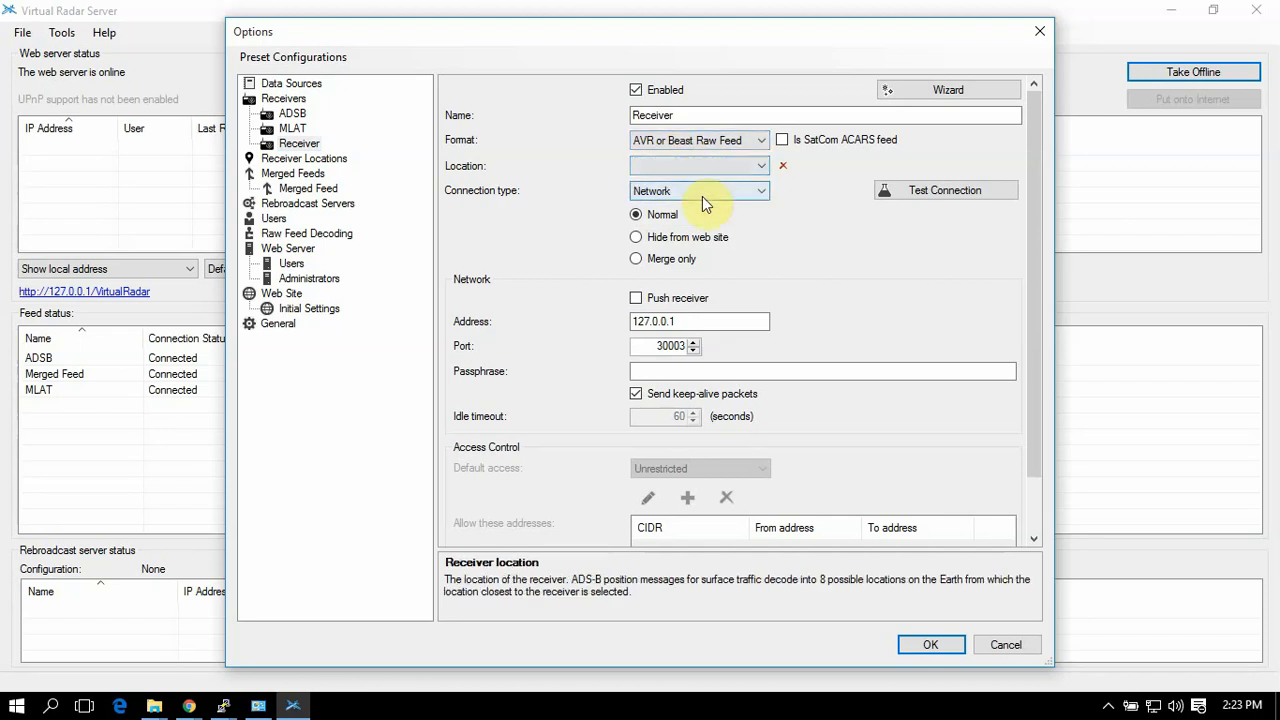
left_click(702, 196)
left_click(702, 196)
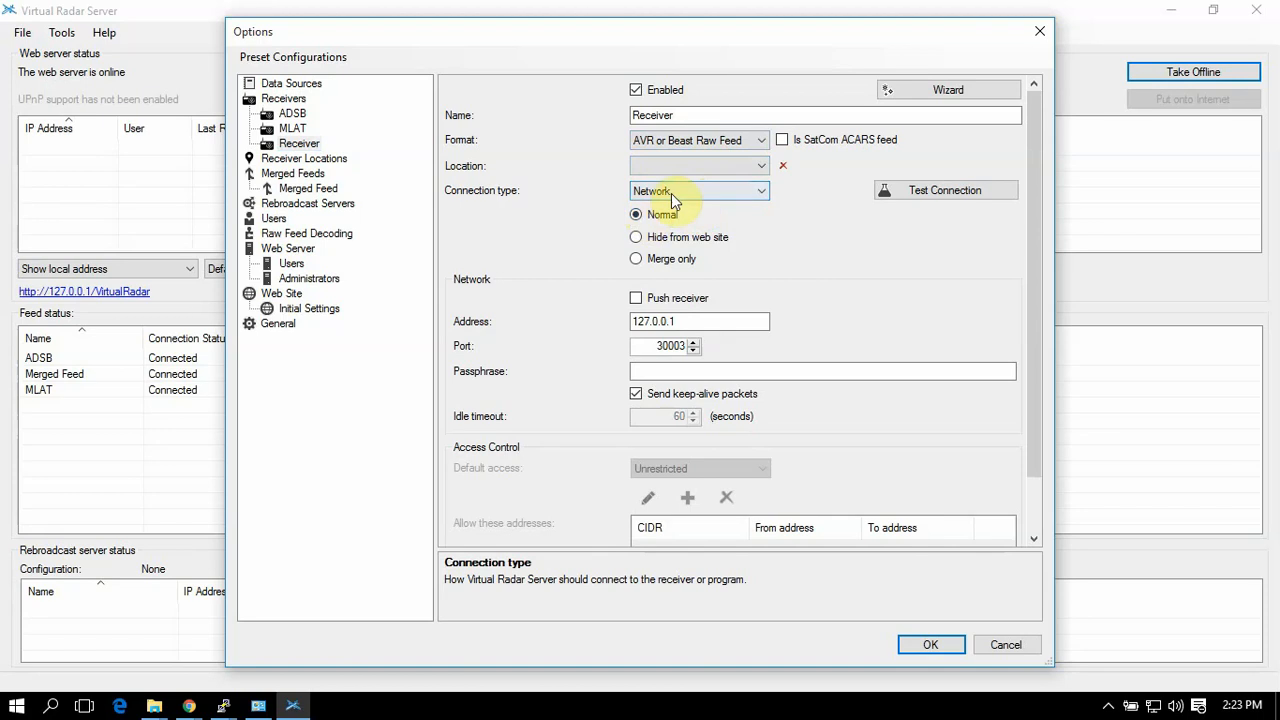
double_click(664, 321)
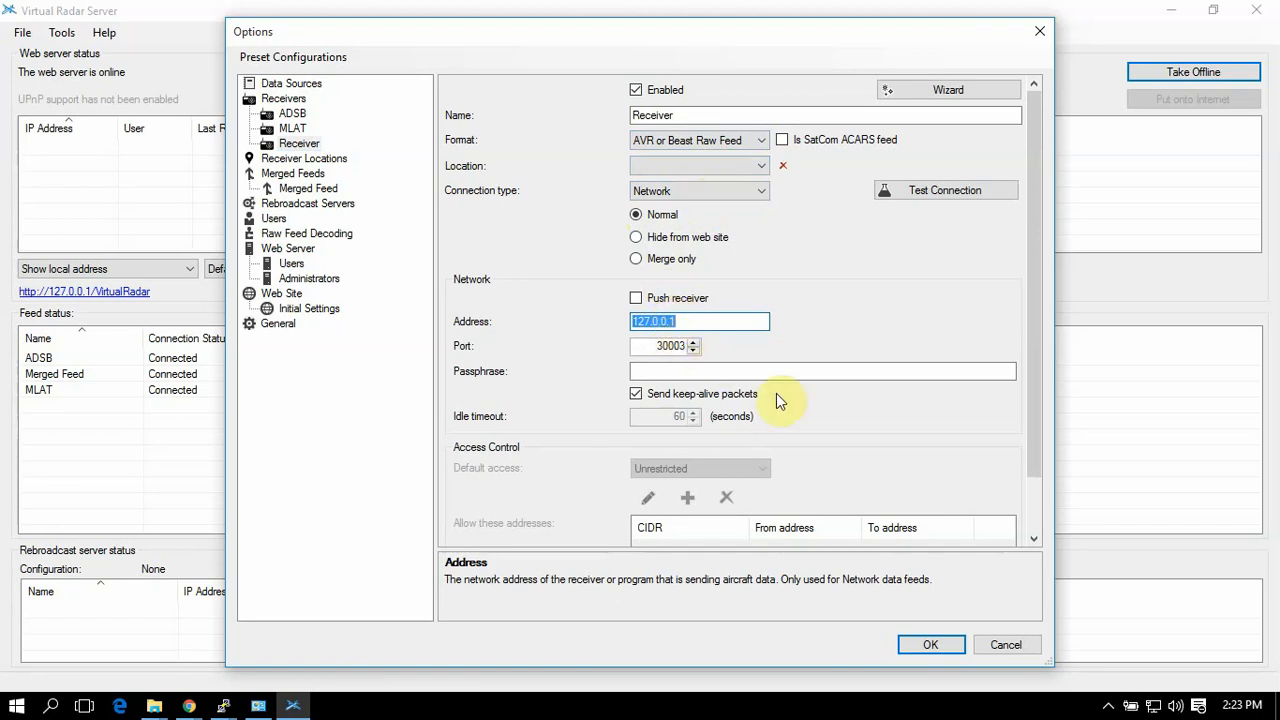
left_click(988, 636)
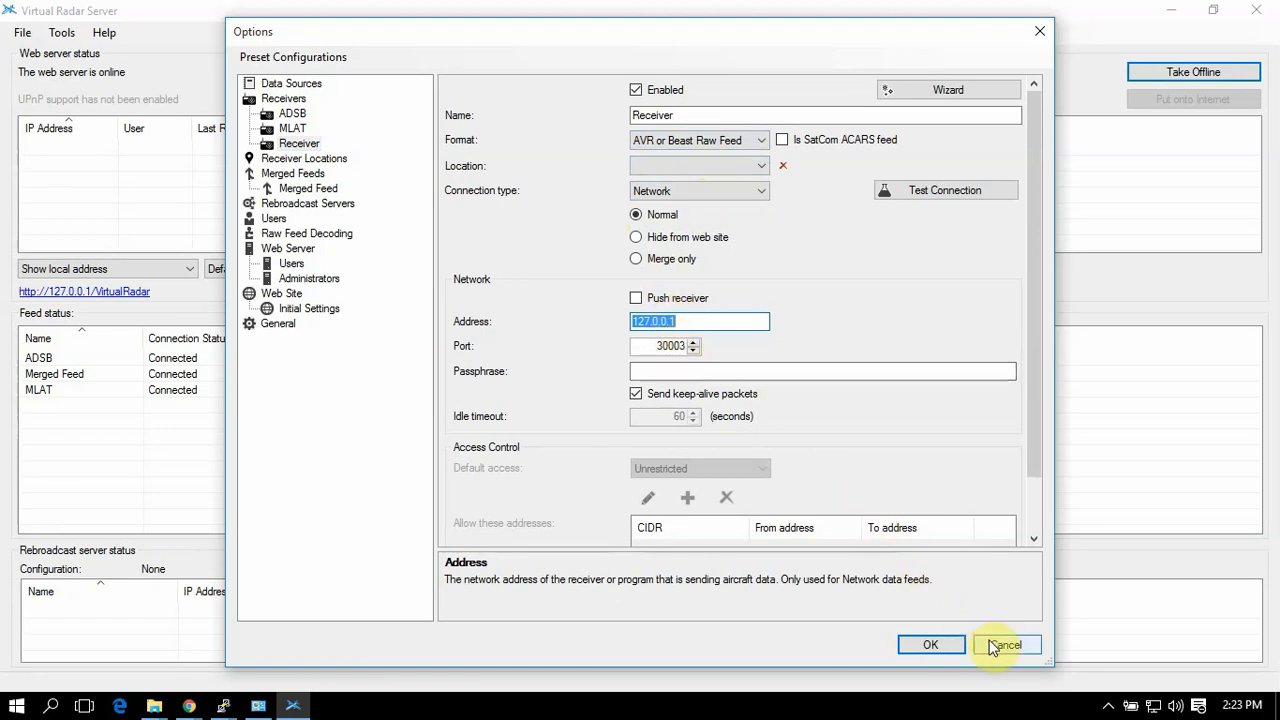
Reopen the program options, check the ADSB receiver's network address and test its connection.
left_click(61, 32)
left_click(92, 196)
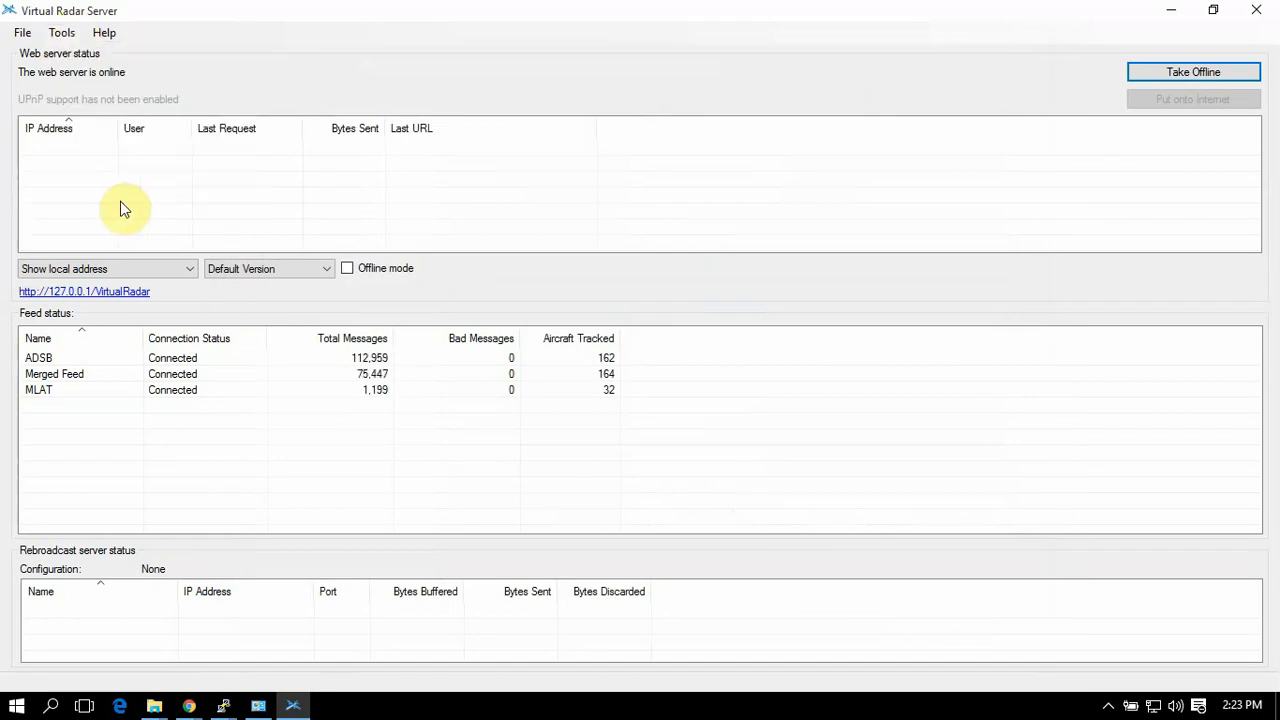
left_click(287, 115)
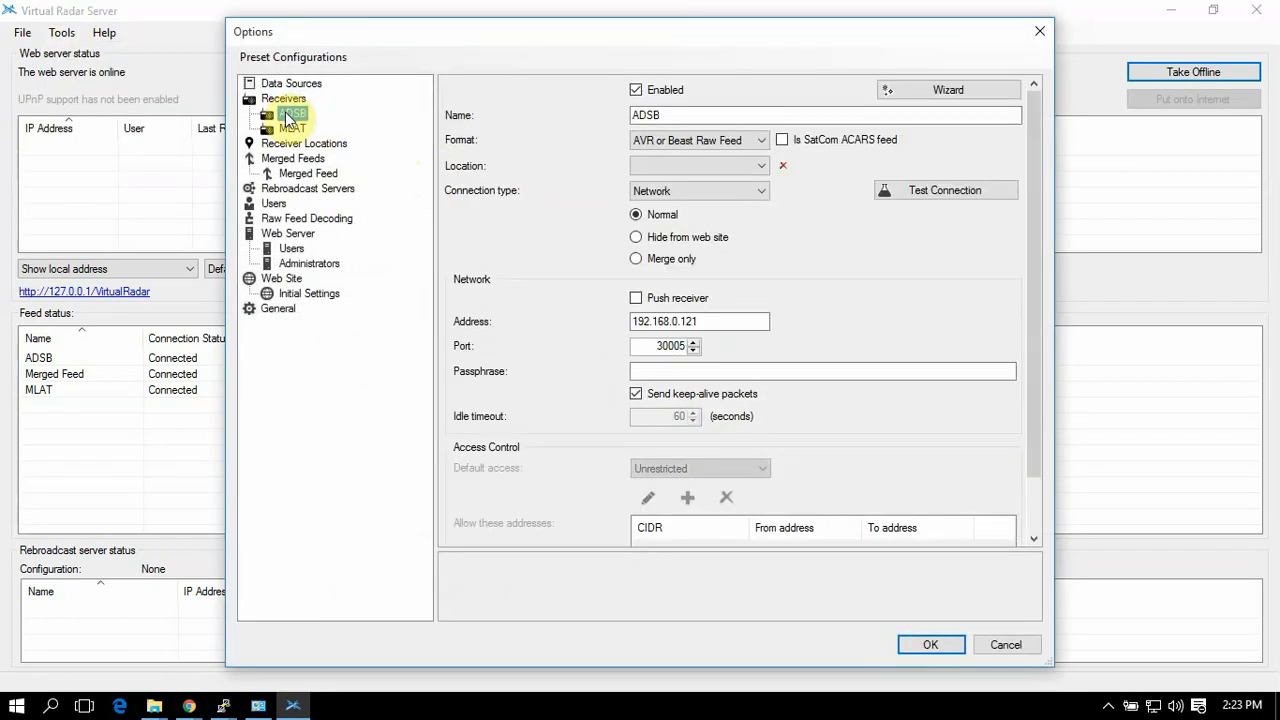
double_click(651, 321)
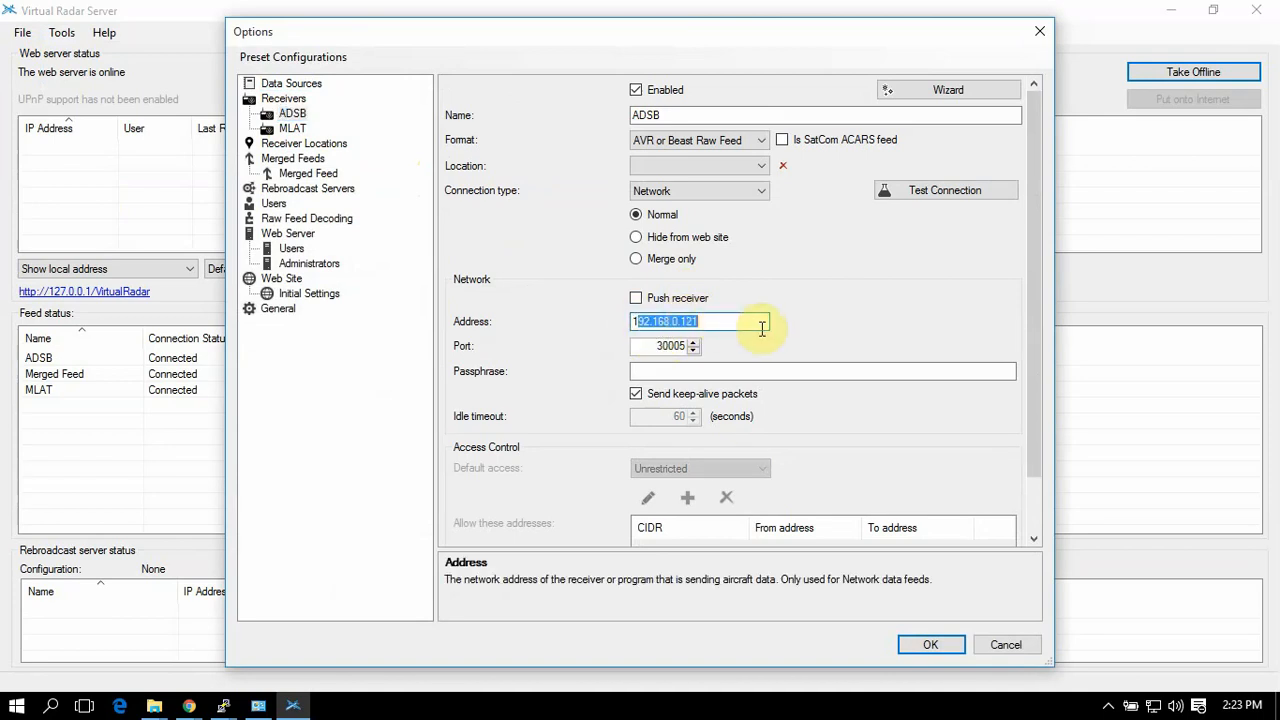
left_click(762, 328)
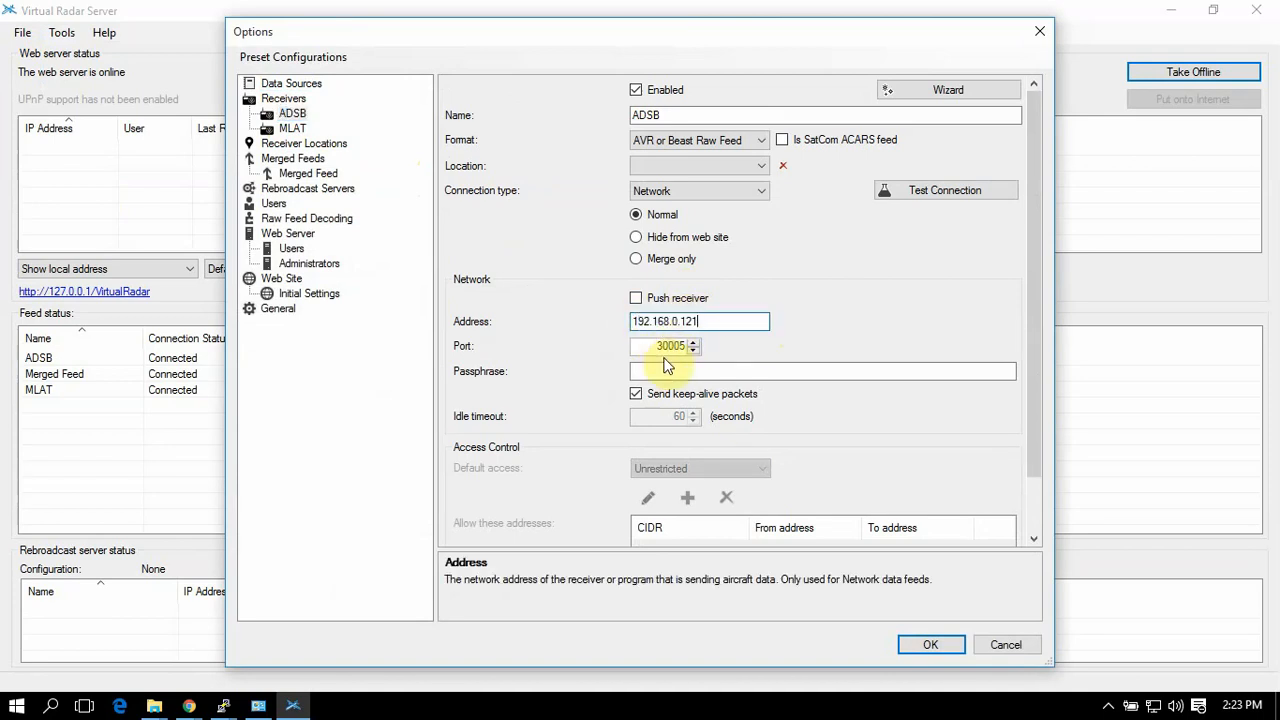
left_click(916, 192)
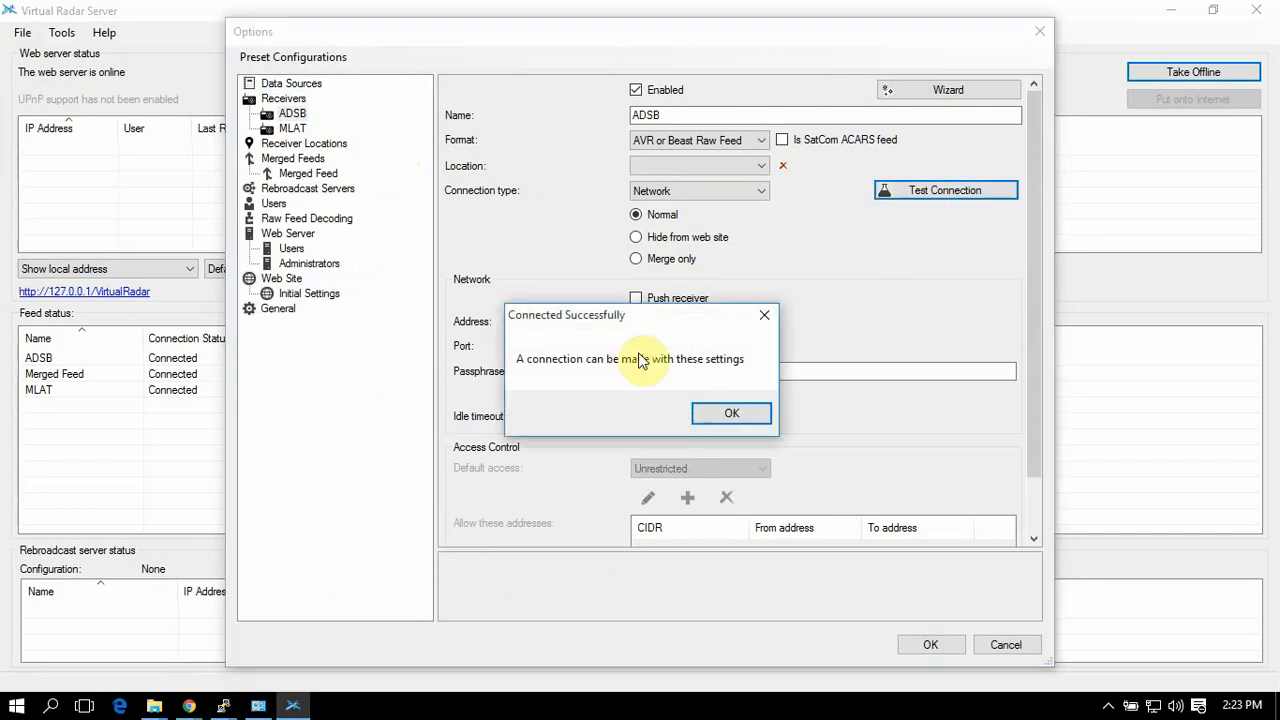
left_click(728, 414)
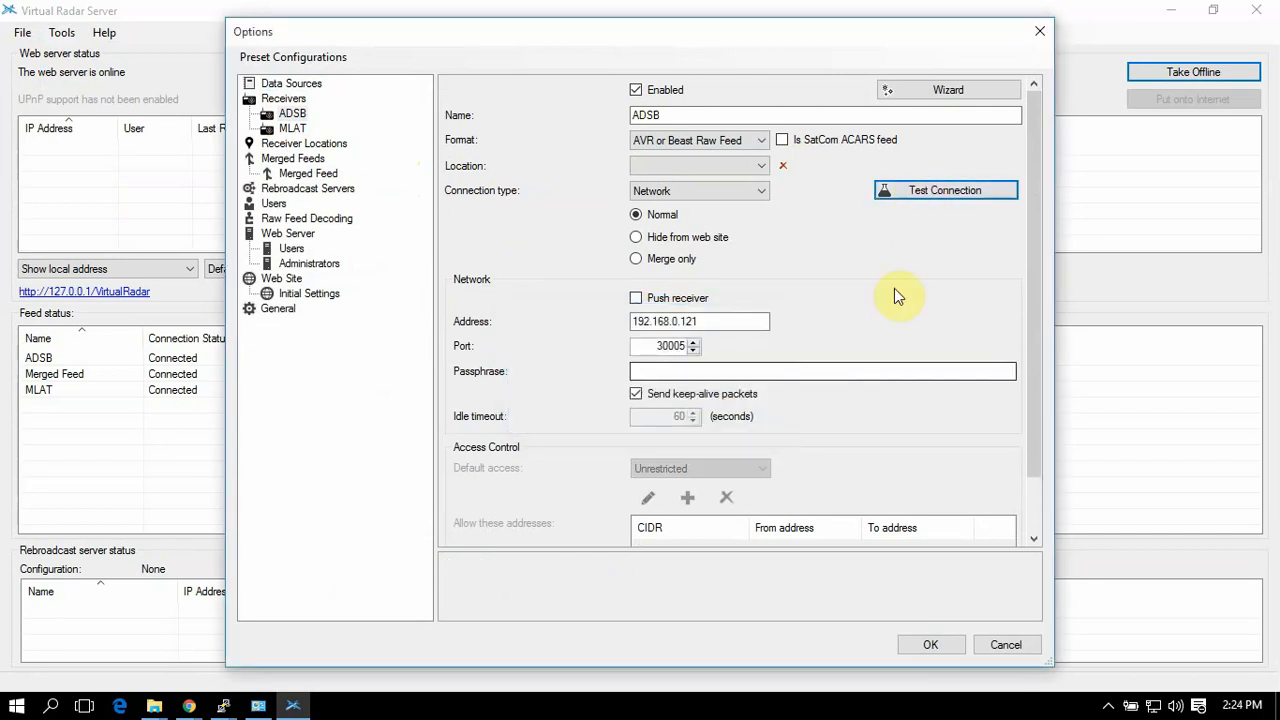
scroll(871, 305, "down", 1)
scroll(870, 305, "up", 1)
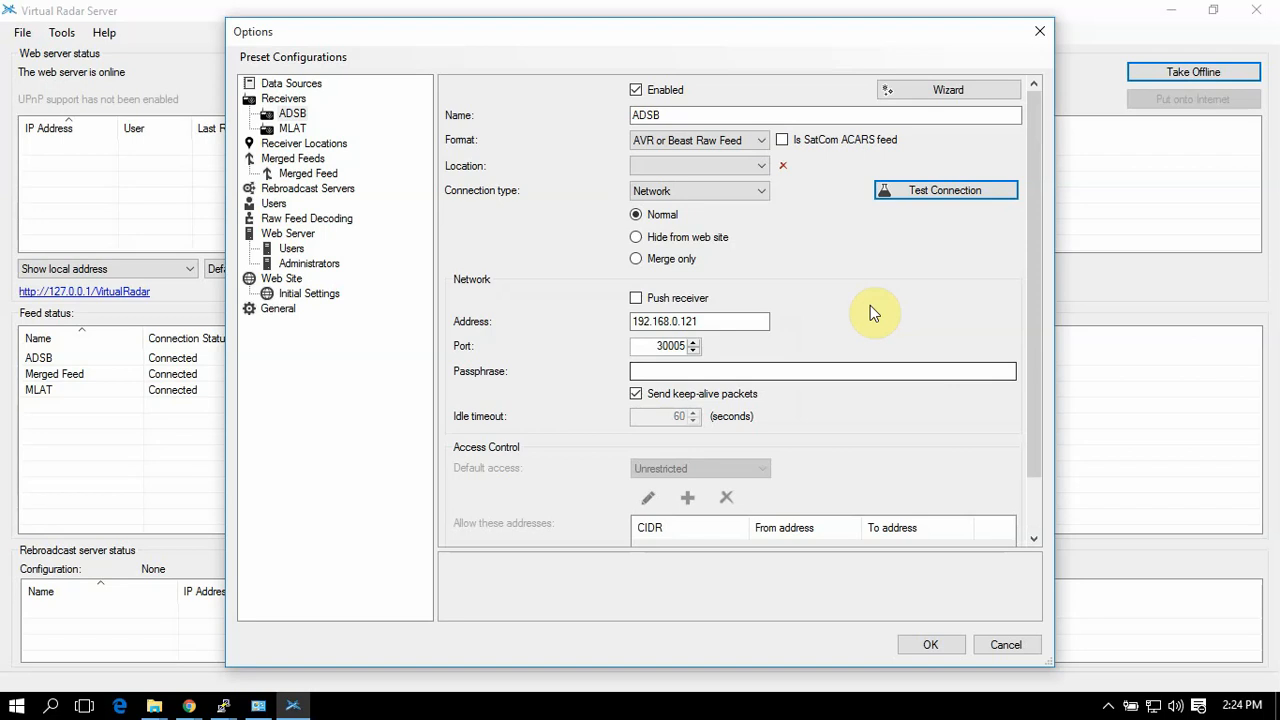
Review the MLAT receiver's format and network settings and test its connection.
left_click(296, 100)
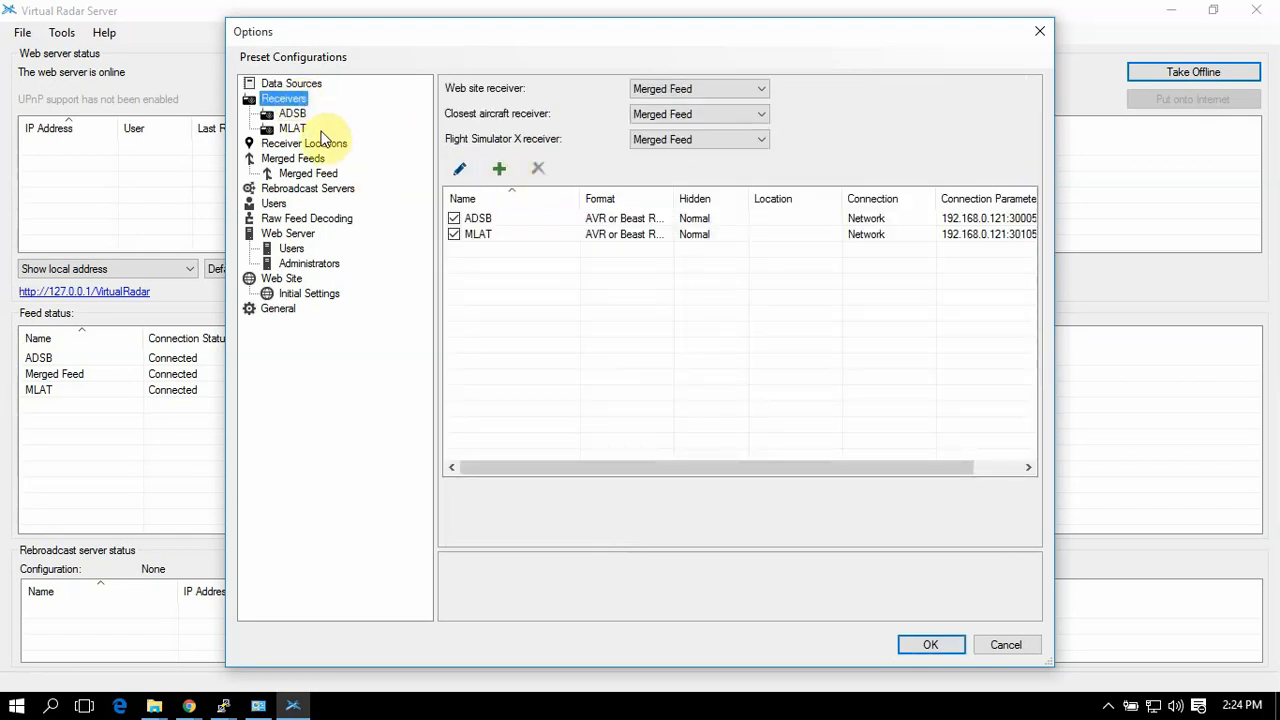
left_click(294, 128)
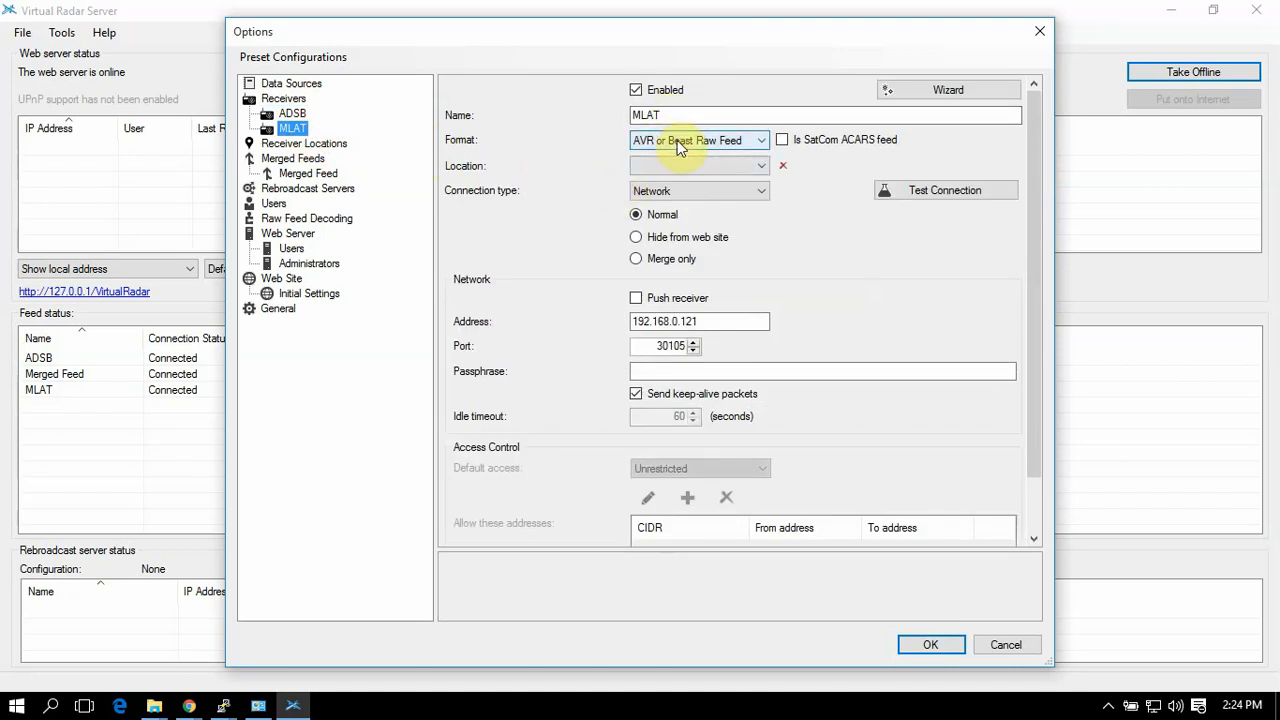
left_click(680, 146)
left_click(678, 143)
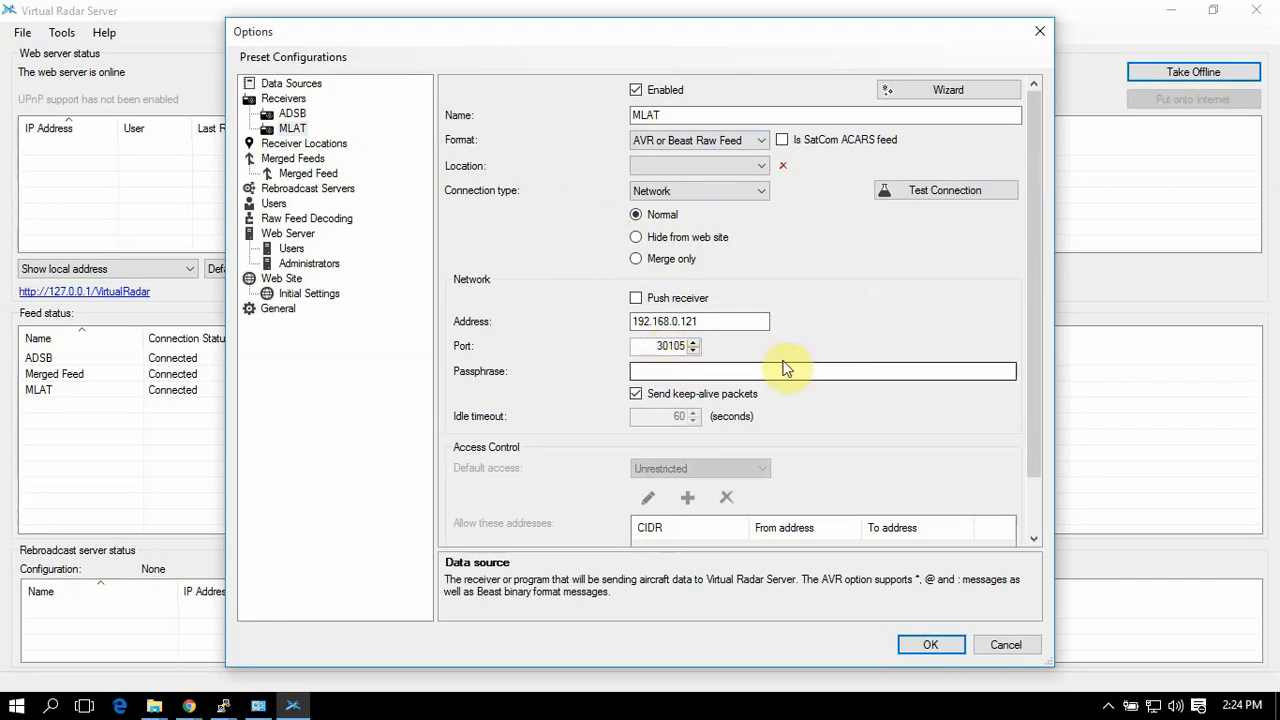
scroll(783, 395, "down", 1)
scroll(790, 392, "up", 1)
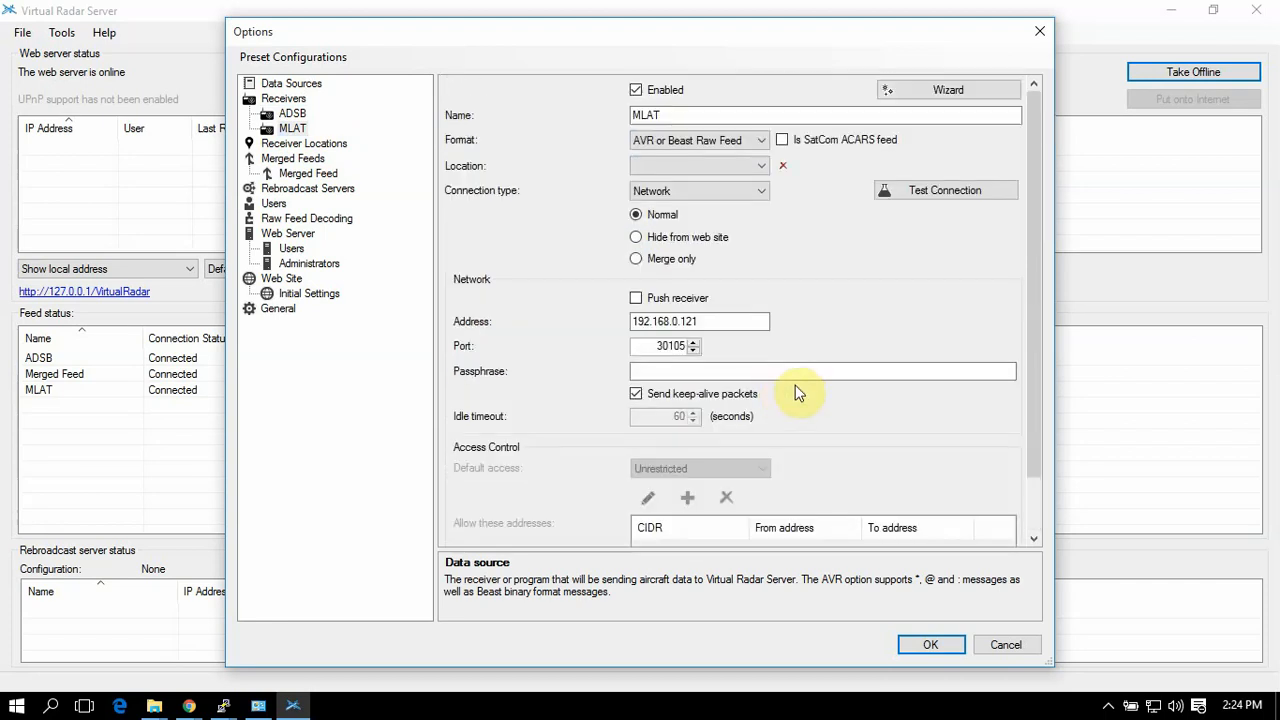
left_click(929, 192)
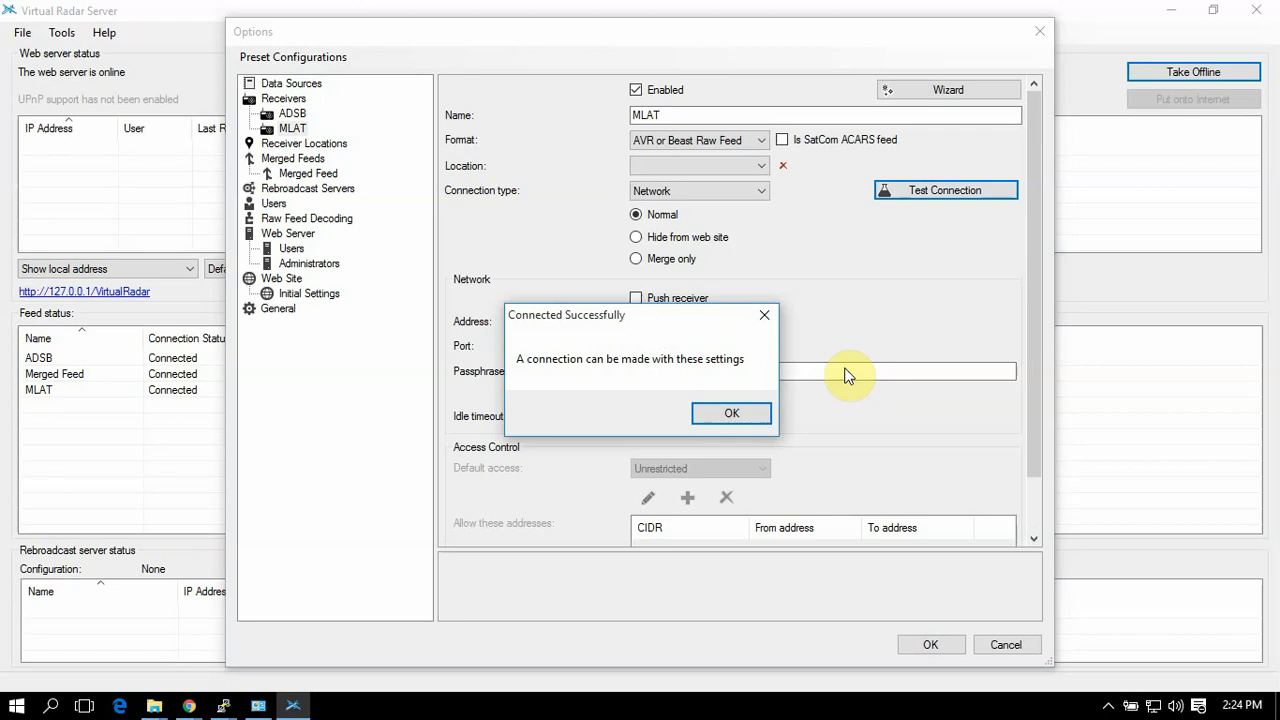
left_click(762, 412)
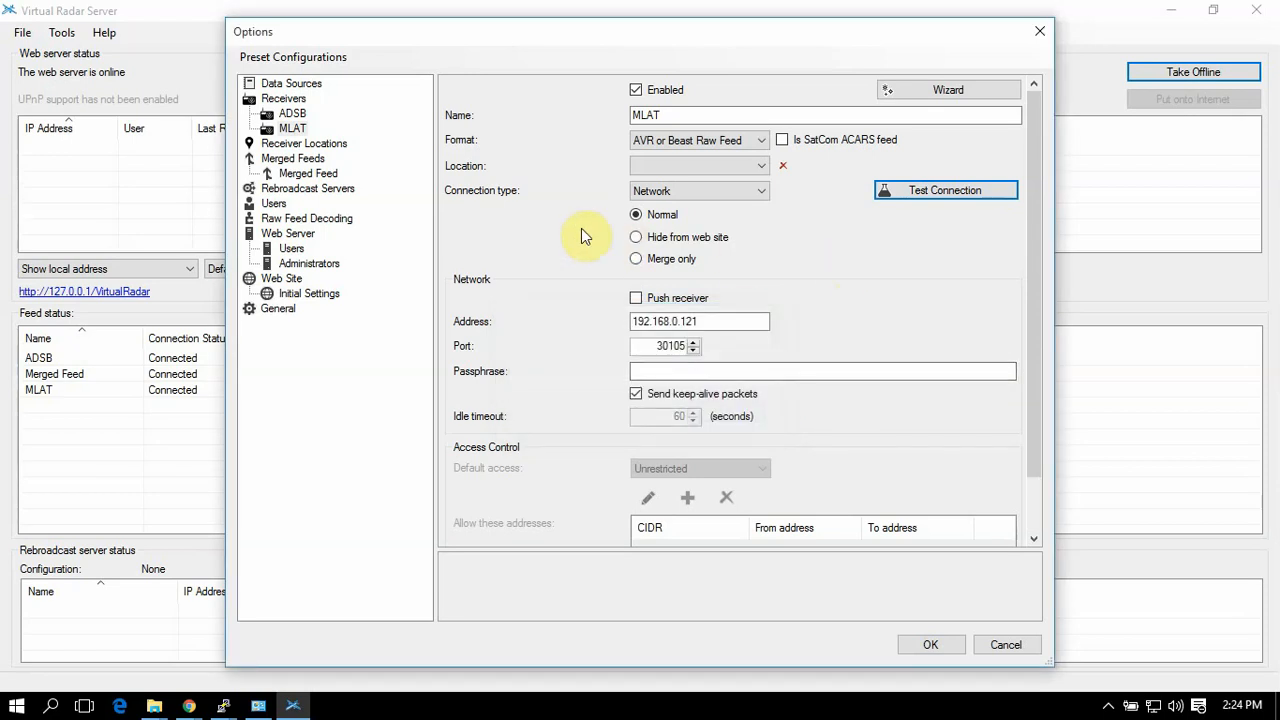
Add a second merged feed, include the ADSB and MLAT receivers, flag the MLAT receiver as MLAT, and discard the changes.
left_click(302, 162)
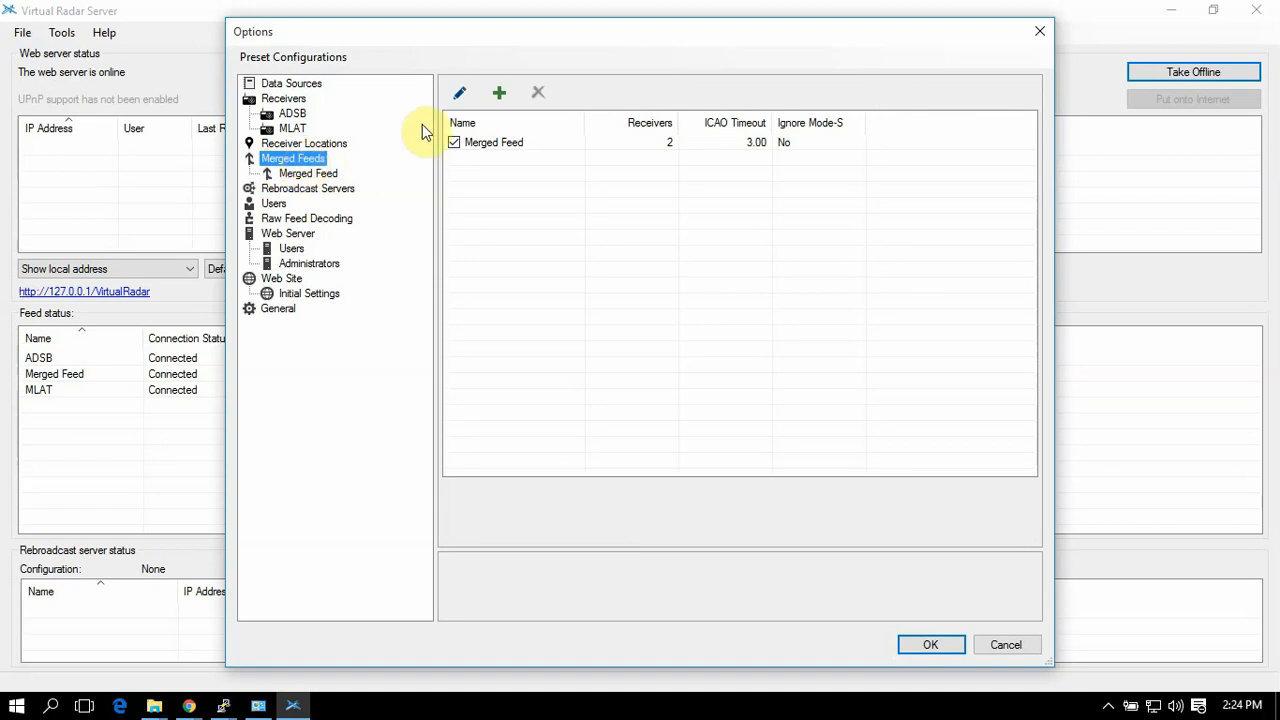
left_click(500, 94)
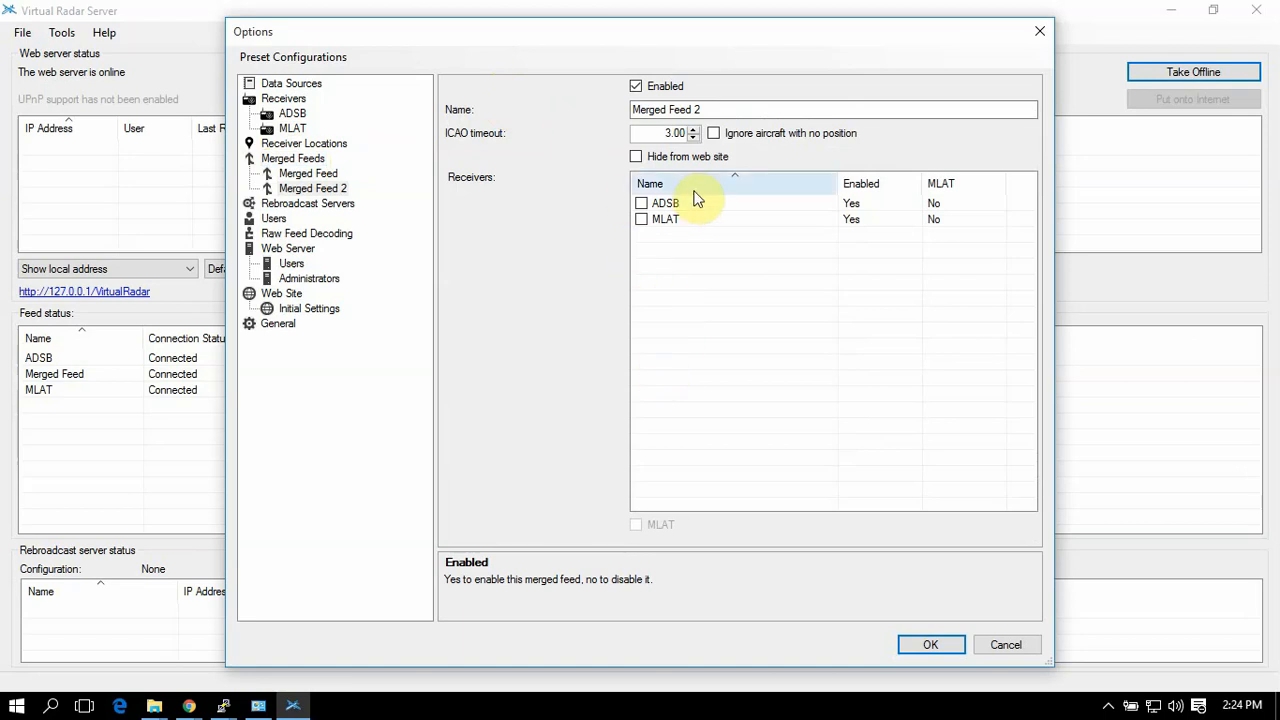
left_click(641, 203)
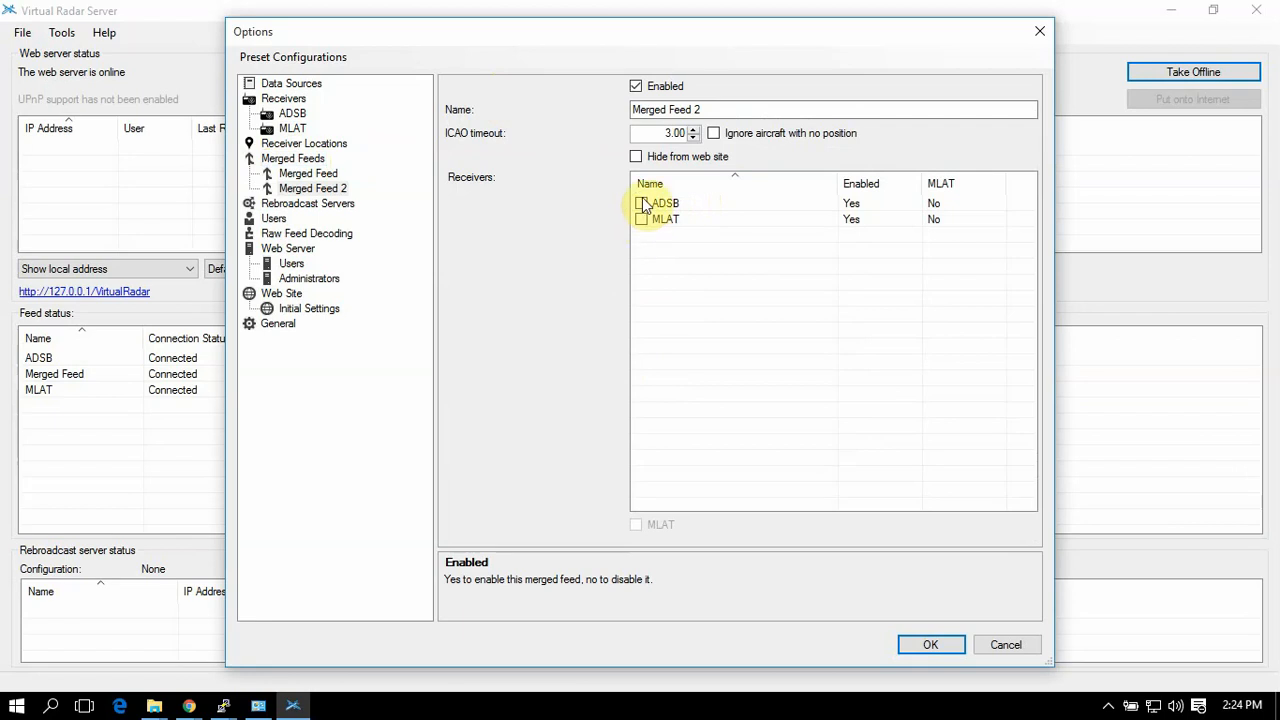
left_click(641, 220)
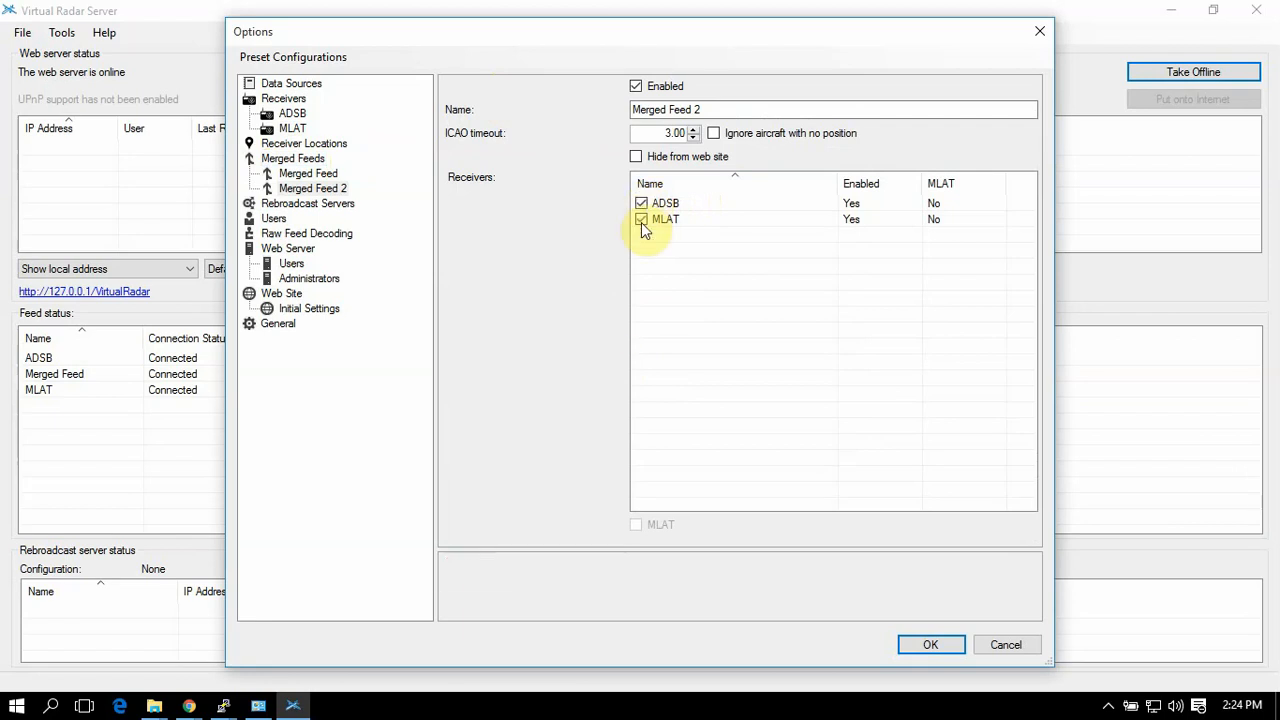
left_click(670, 220)
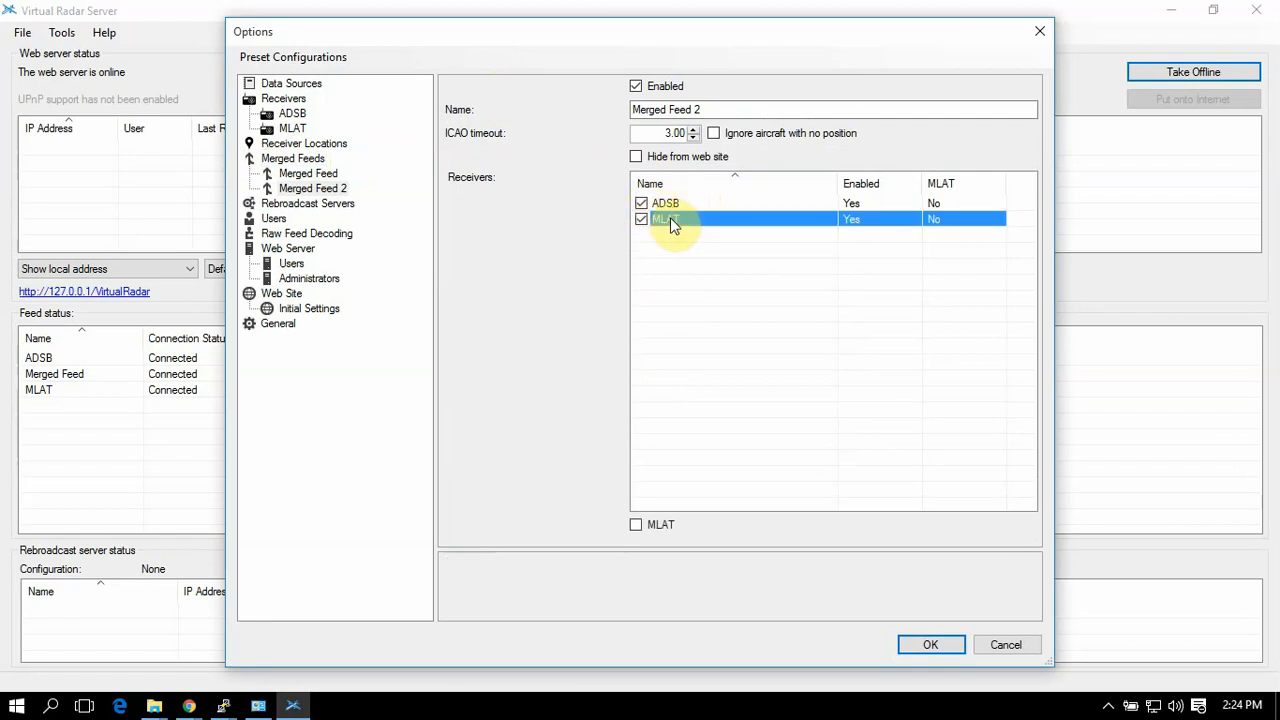
left_click(638, 527)
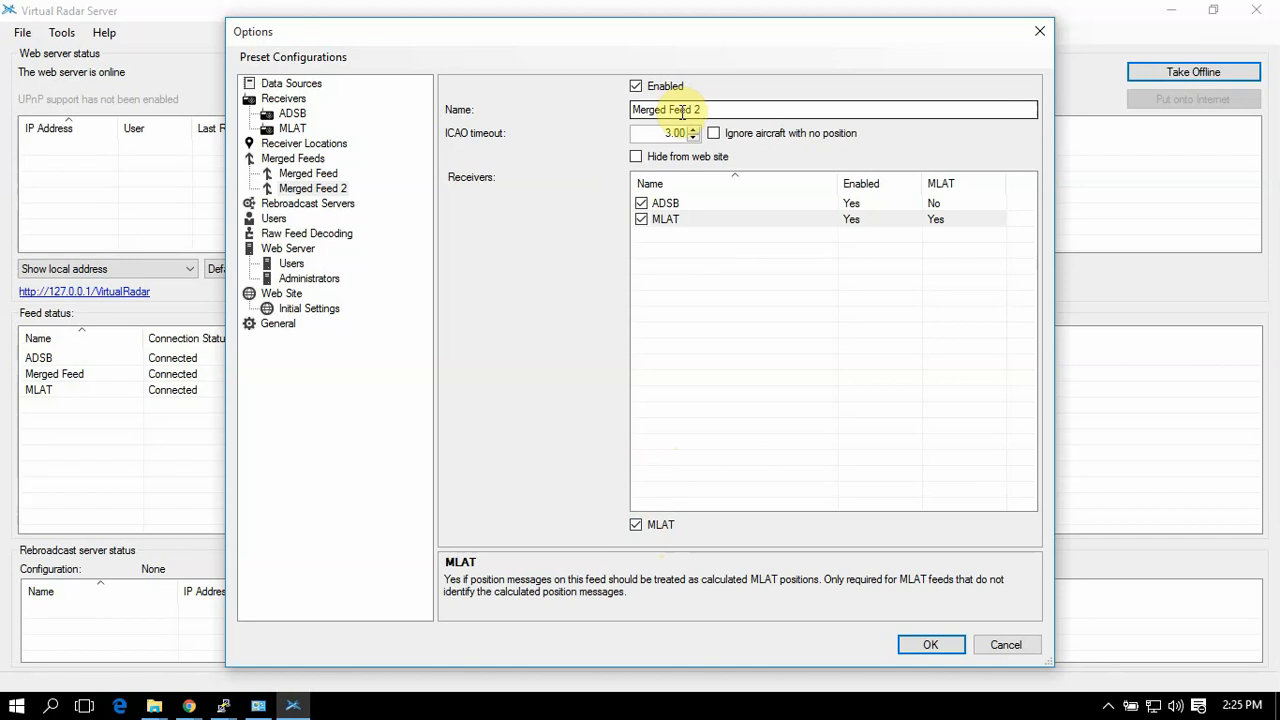
left_click(1005, 646)
Reopen the program options and review the receivers included in the existing merged feed.
left_click(62, 32)
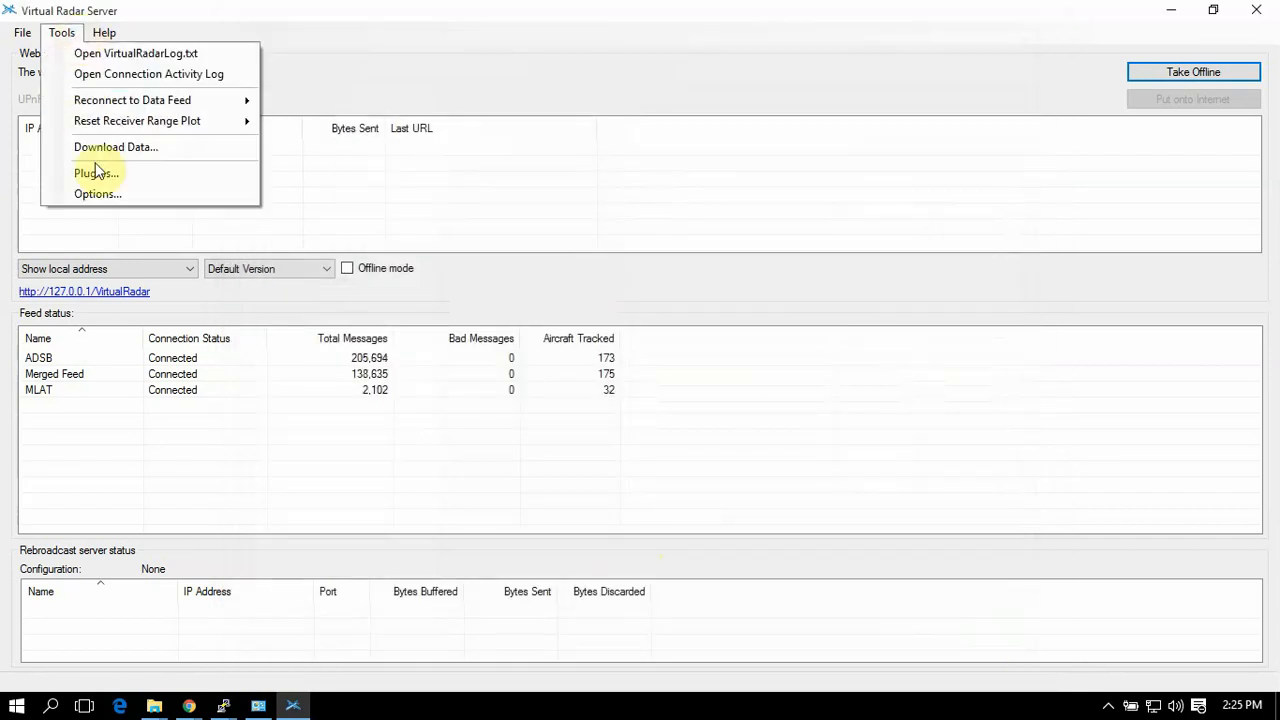
left_click(94, 195)
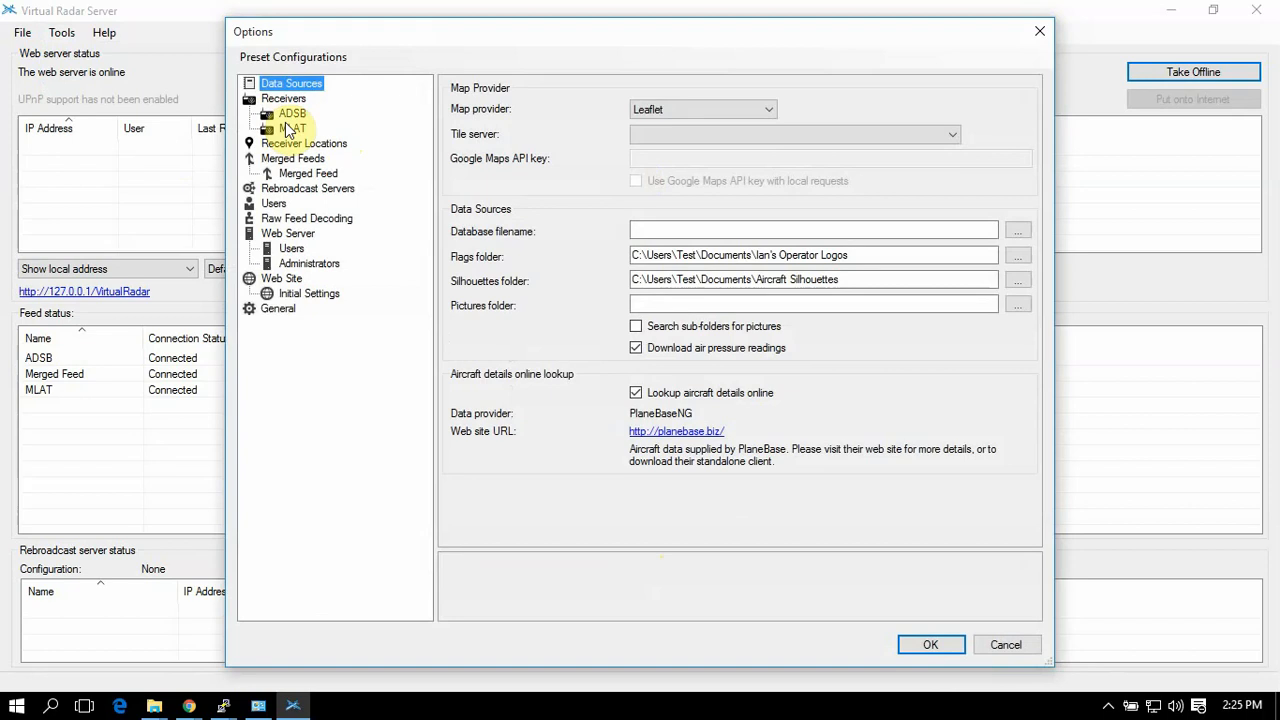
left_click(296, 174)
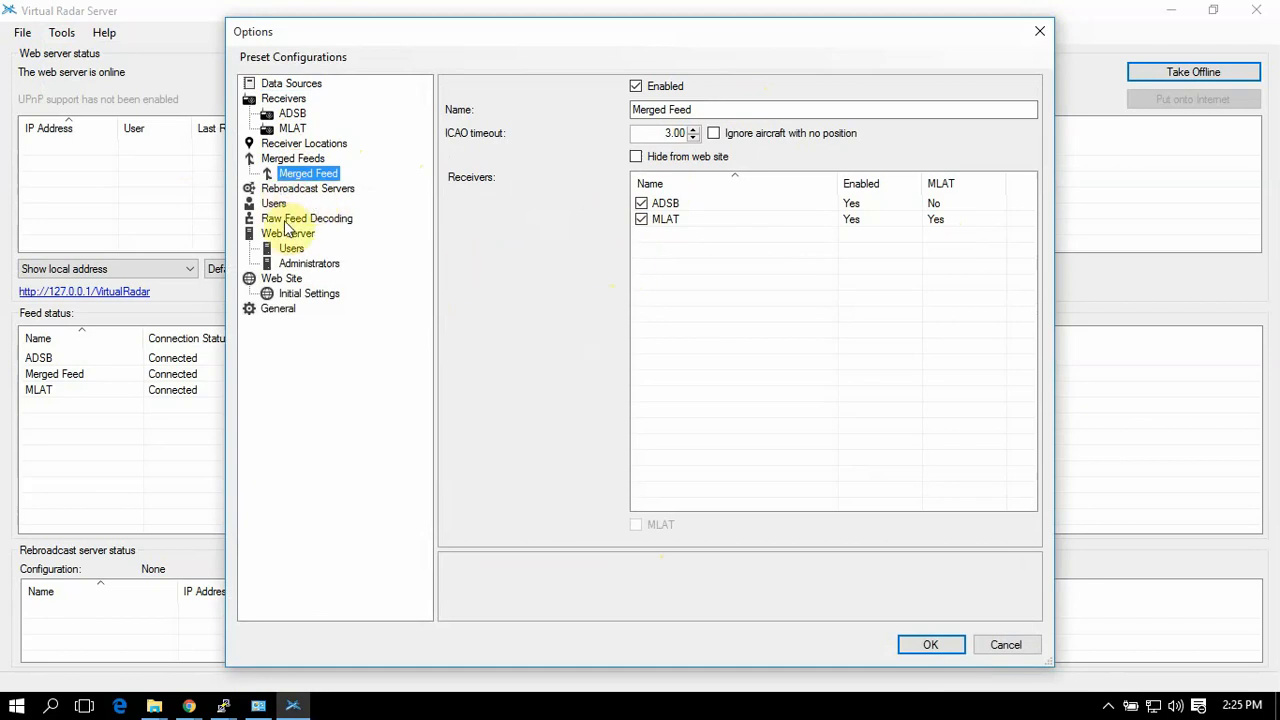
Add a new receiver location, show its name, latitude and longitude settings, and return to the list of locations.
left_click(304, 145)
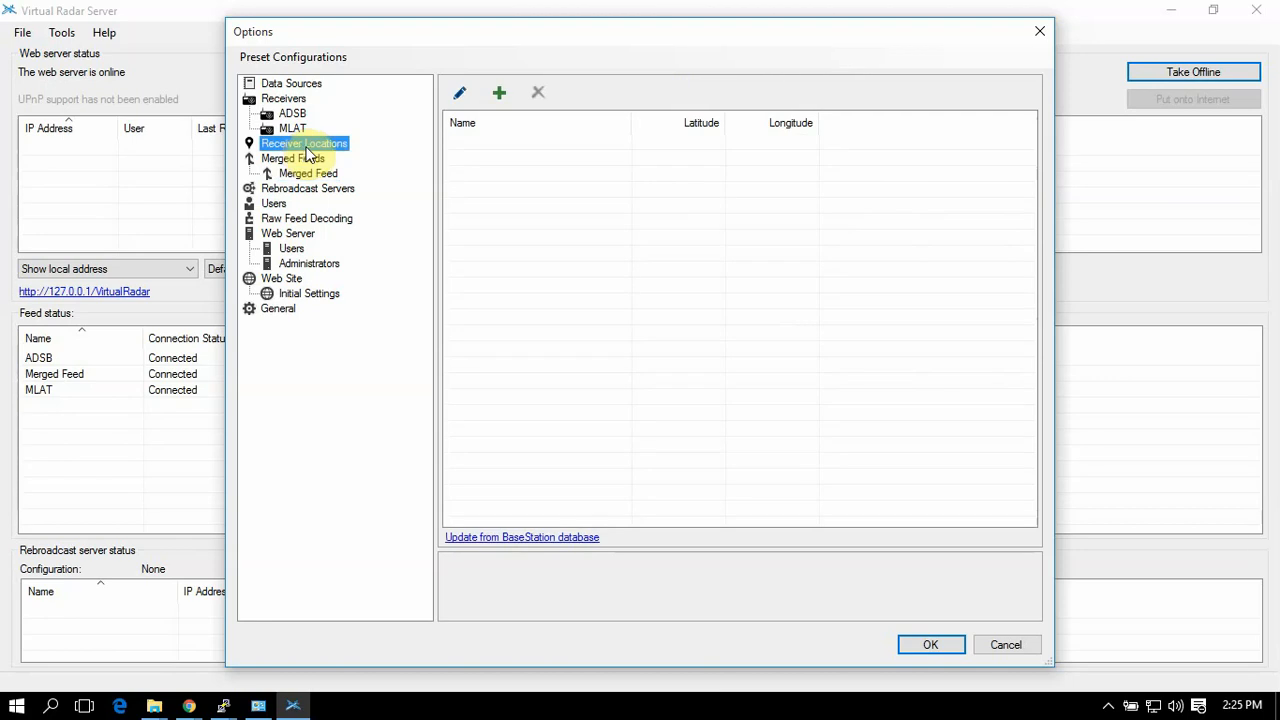
left_click(502, 104)
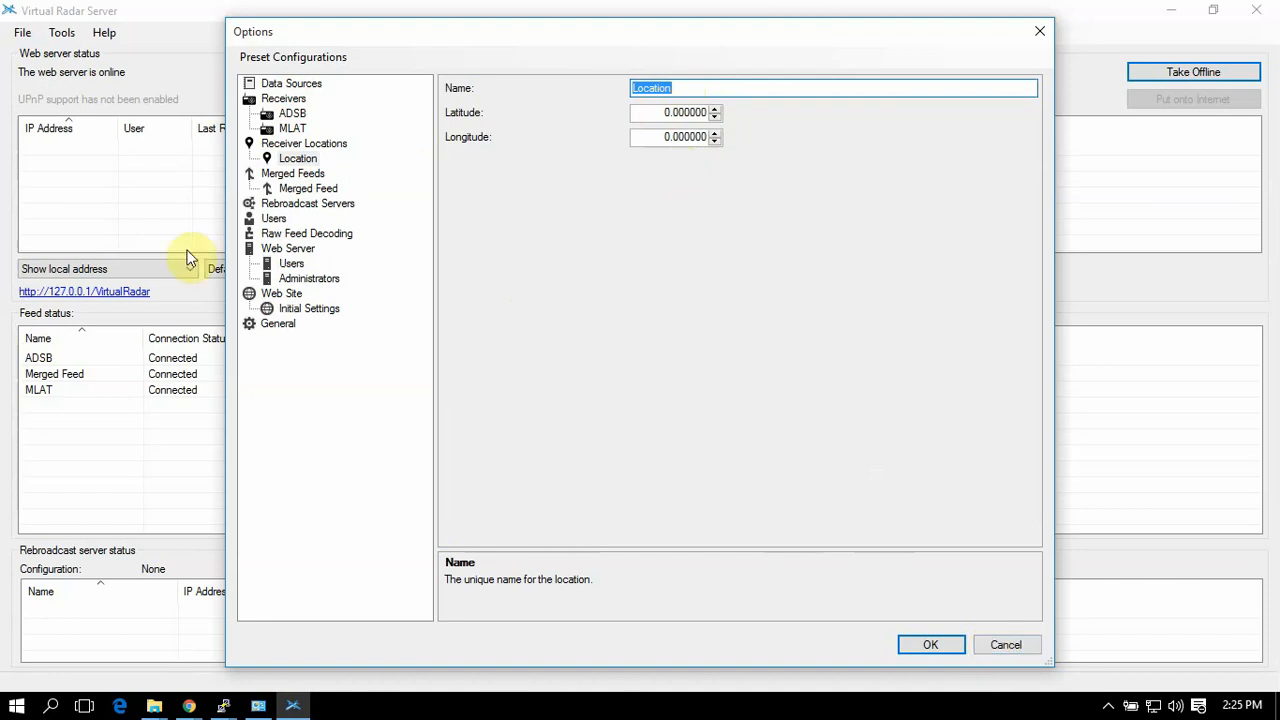
left_click(288, 145)
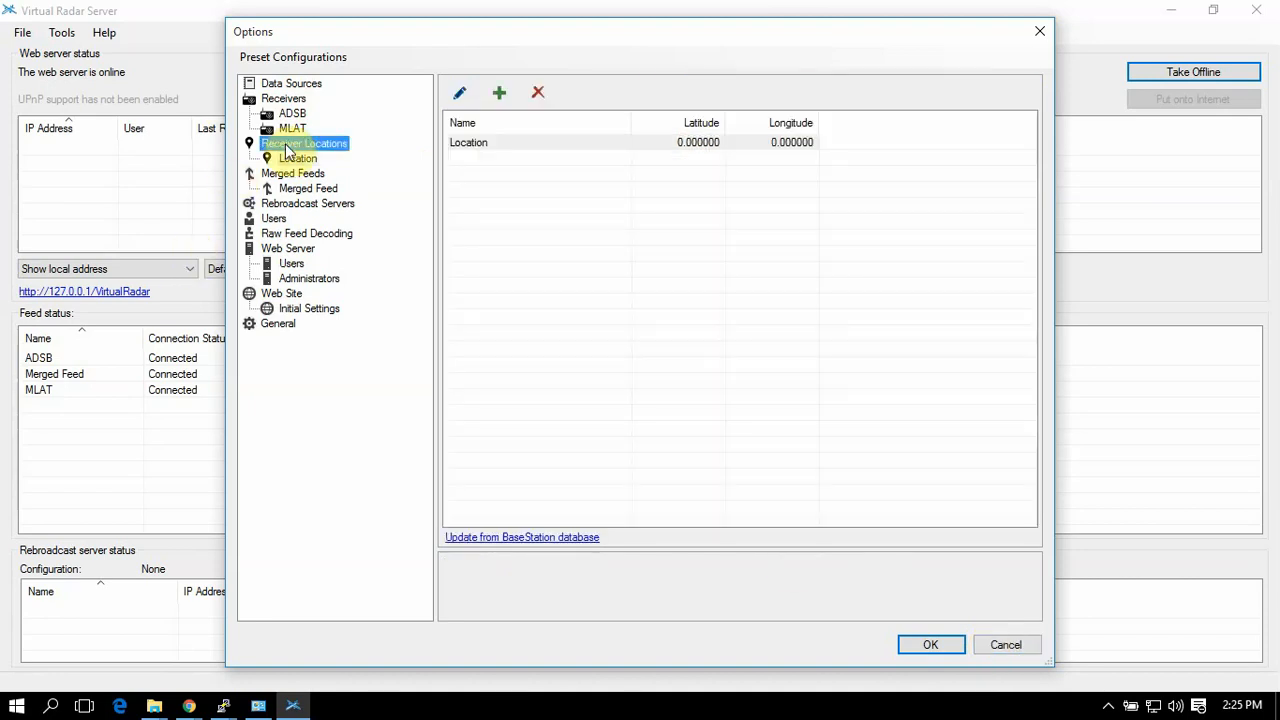
Review the ADSB and MLAT receiver settings and the default receiver assignments, and close the options without saving.
left_click(292, 115)
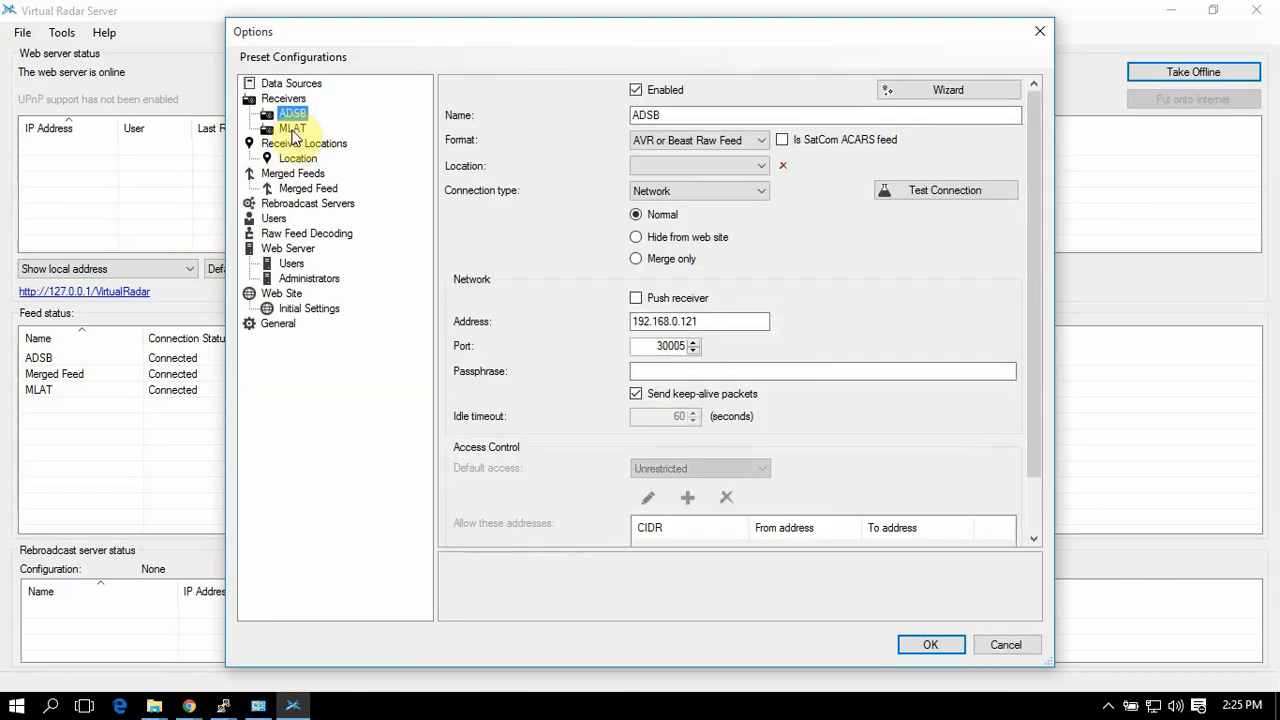
left_click(292, 129)
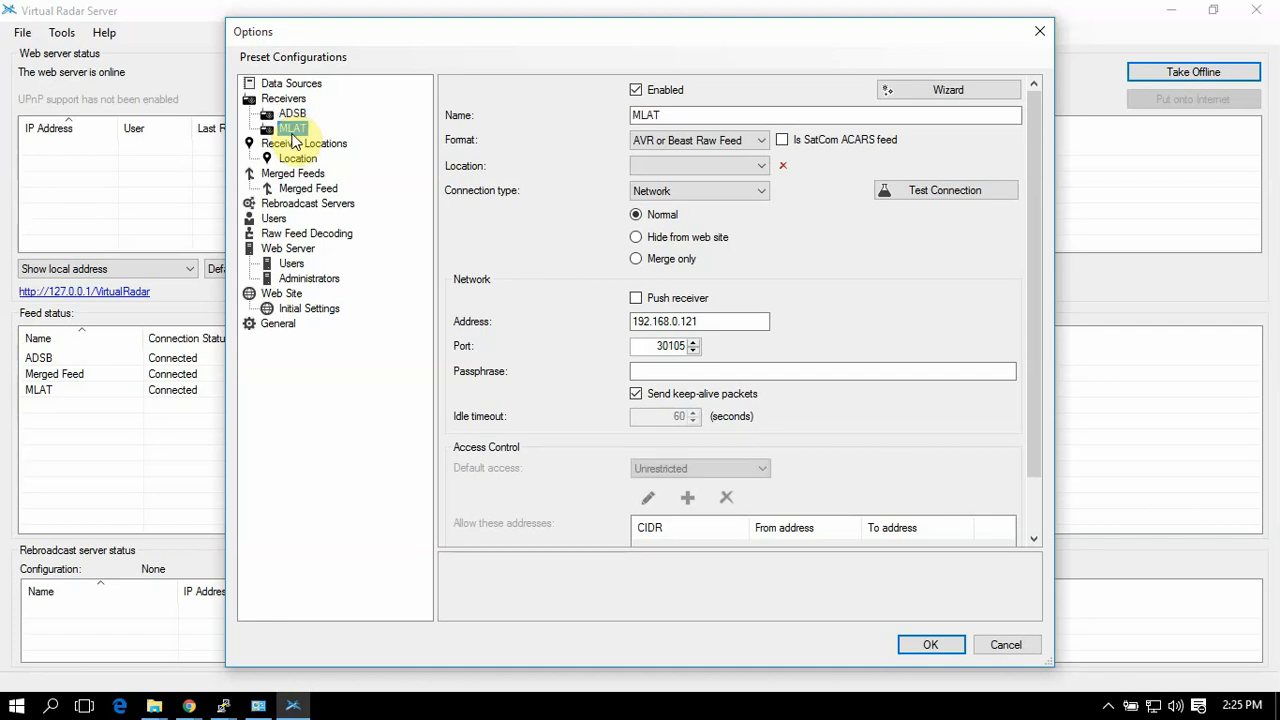
left_click(285, 100)
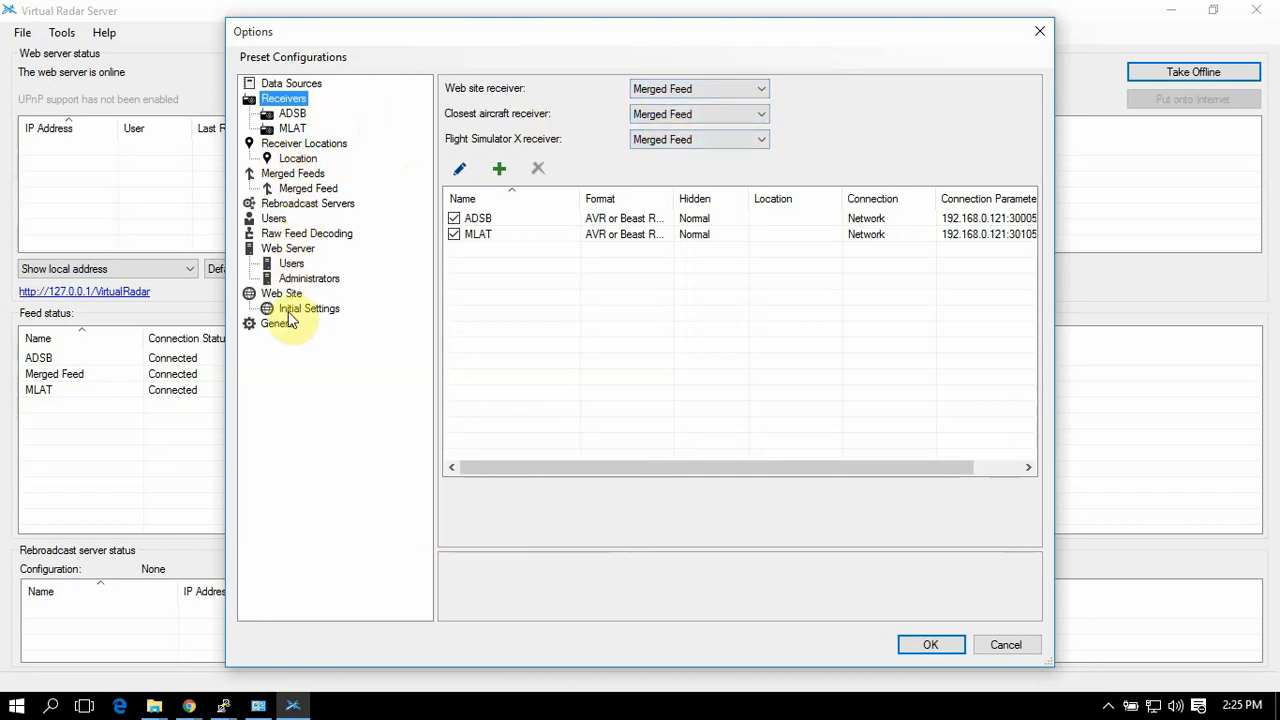
left_click(1006, 645)
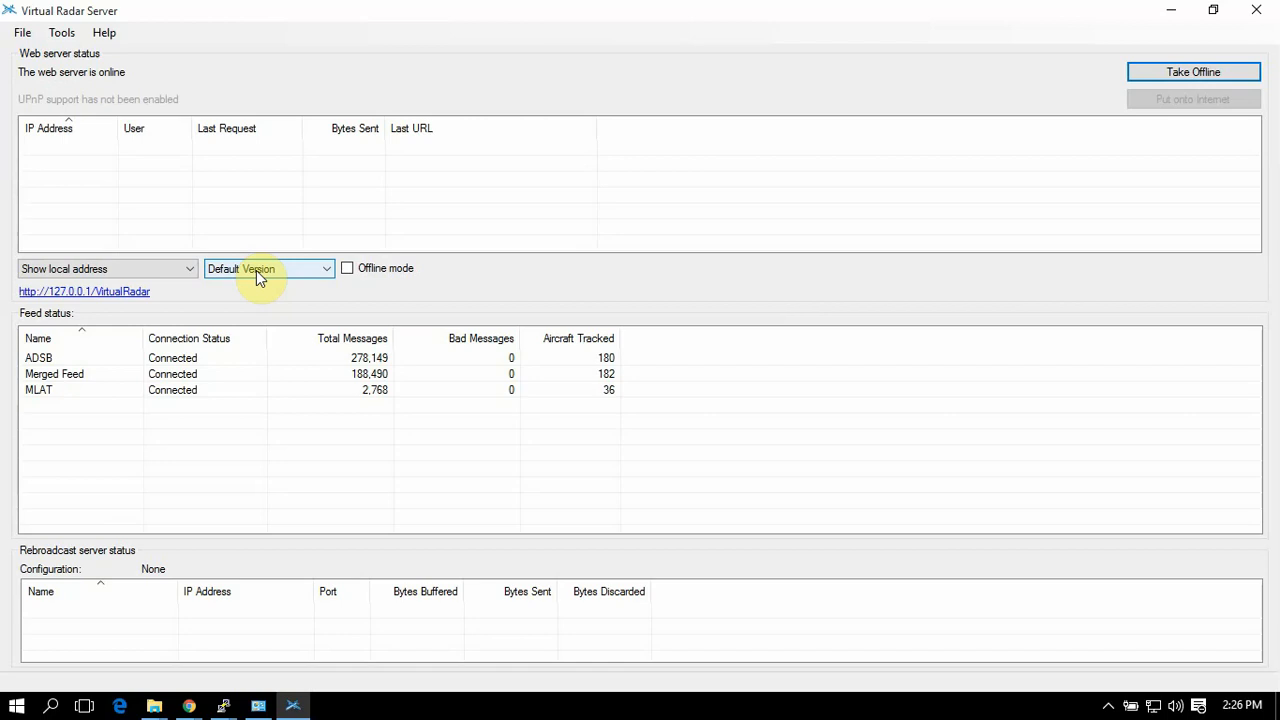
Switch the local web address to the Desktop Version and copy its link to the clipboard.
left_click(226, 271)
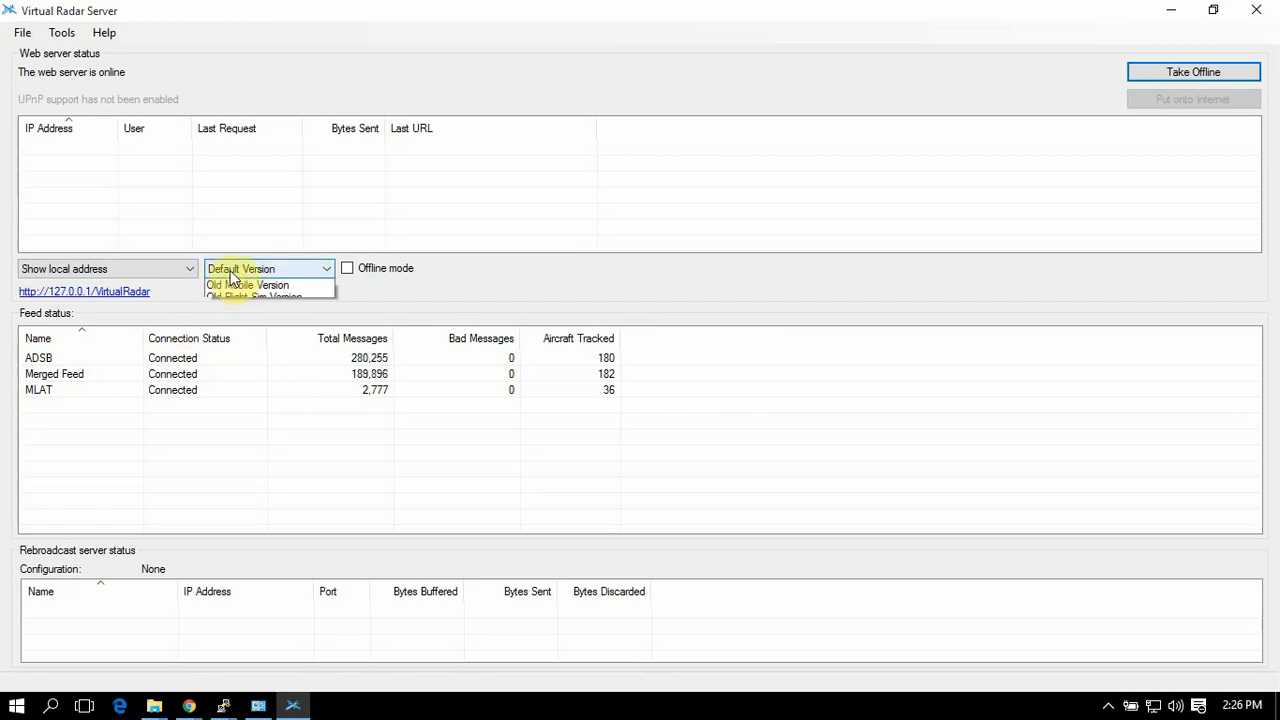
left_click(237, 299)
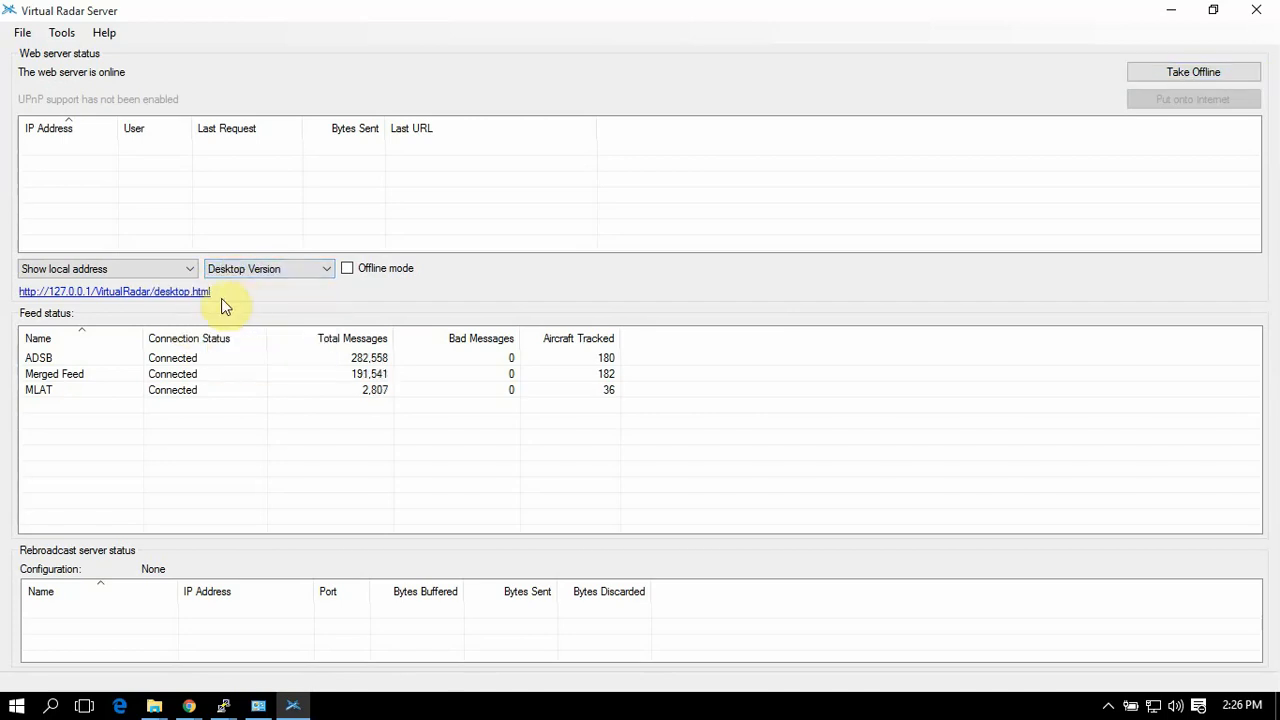
right_click(178, 293)
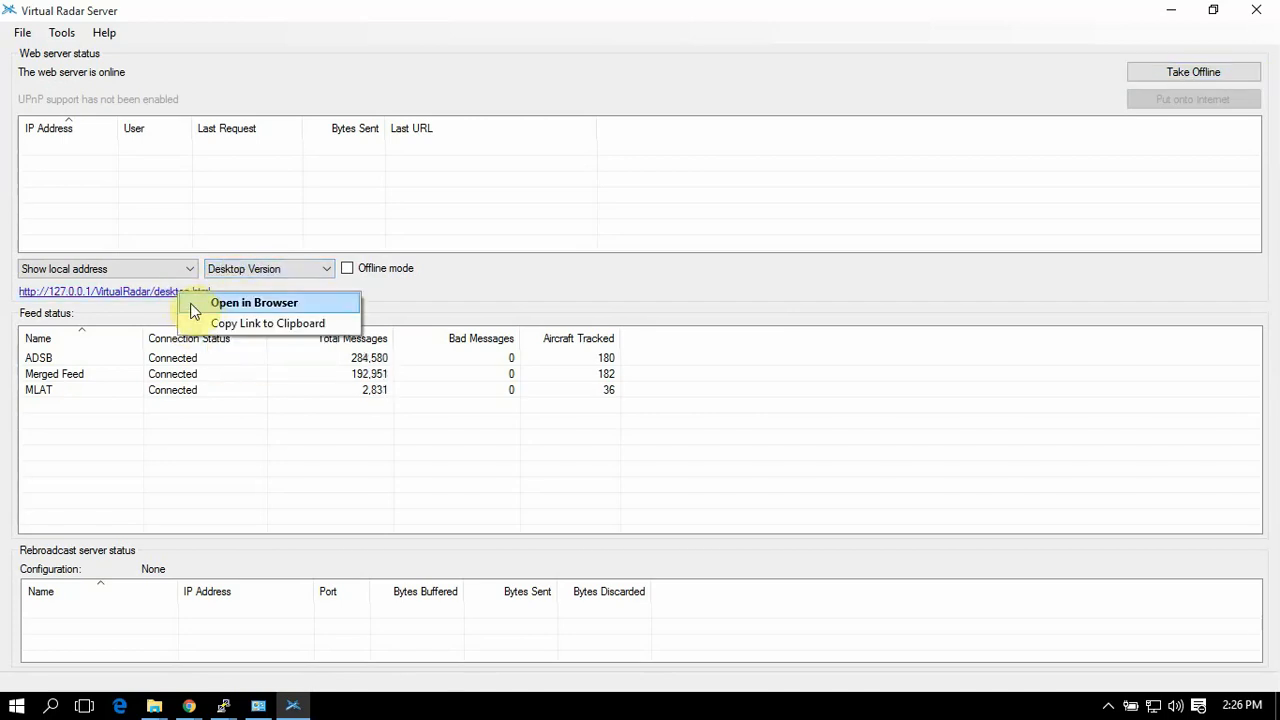
left_click(202, 327)
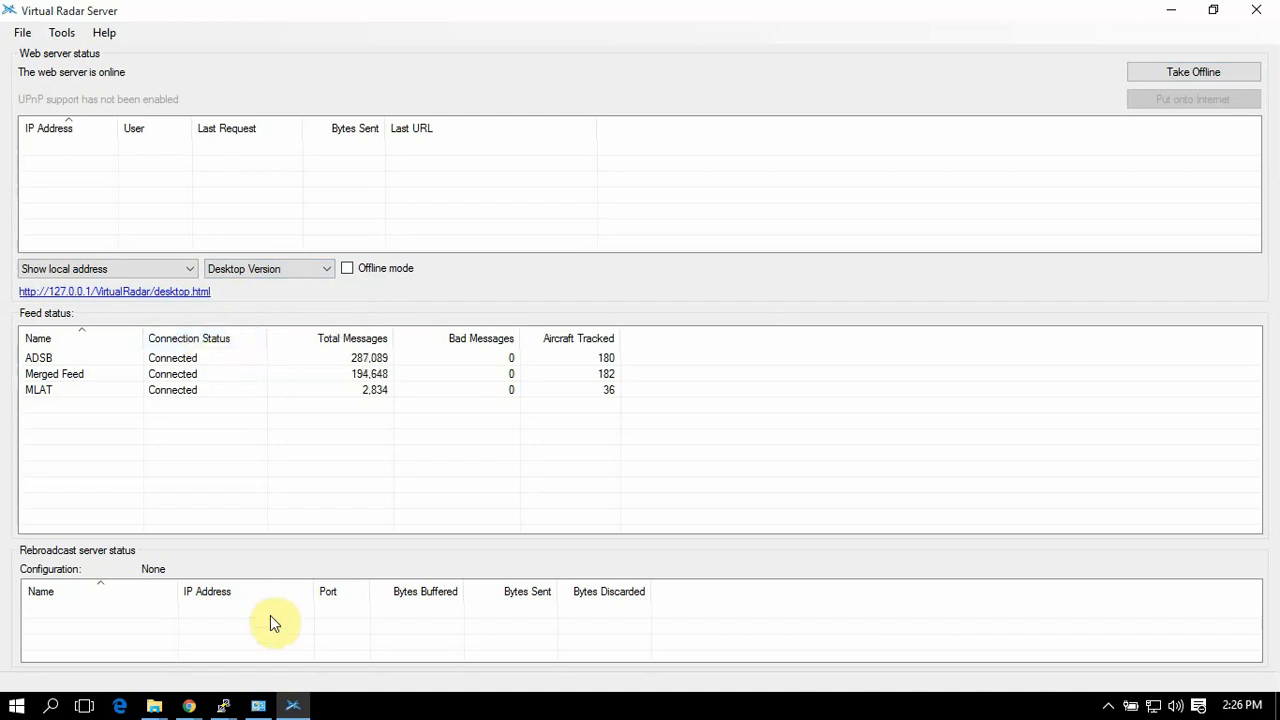
Switch to Chrome and open the copied Virtual Radar desktop page address in a new browser tab.
mouse_move(198, 712)
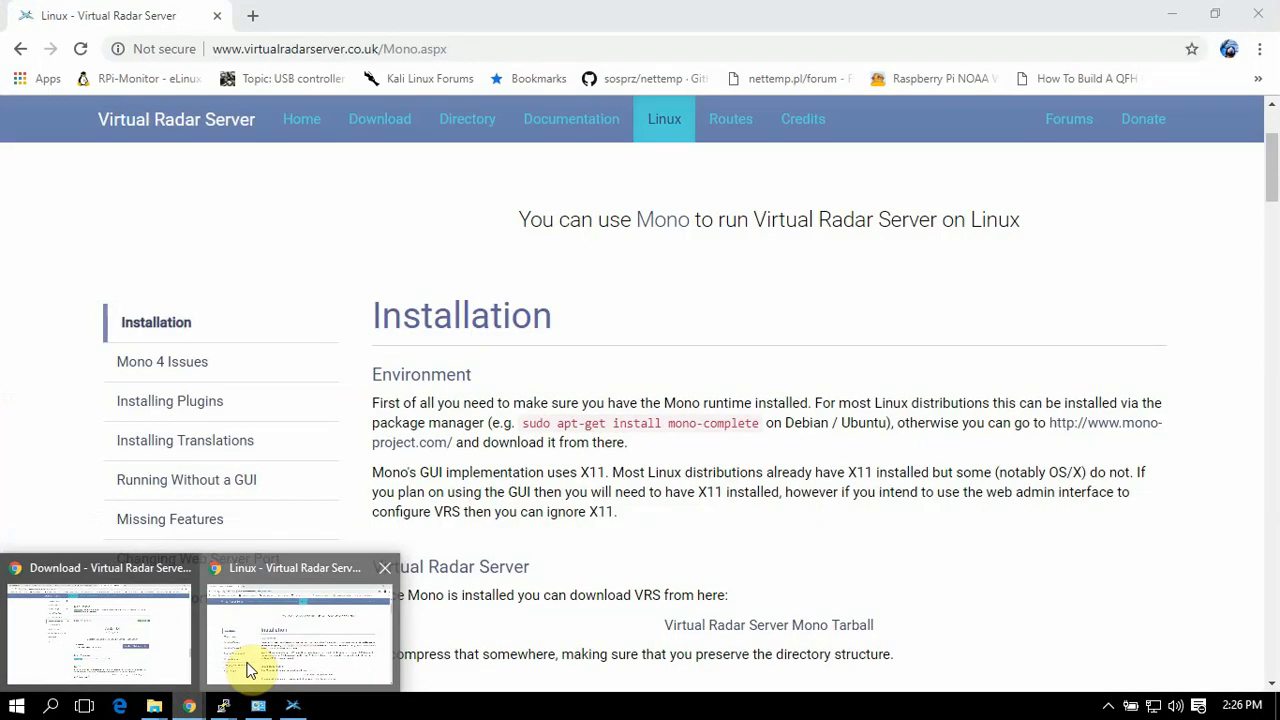
left_click(250, 668)
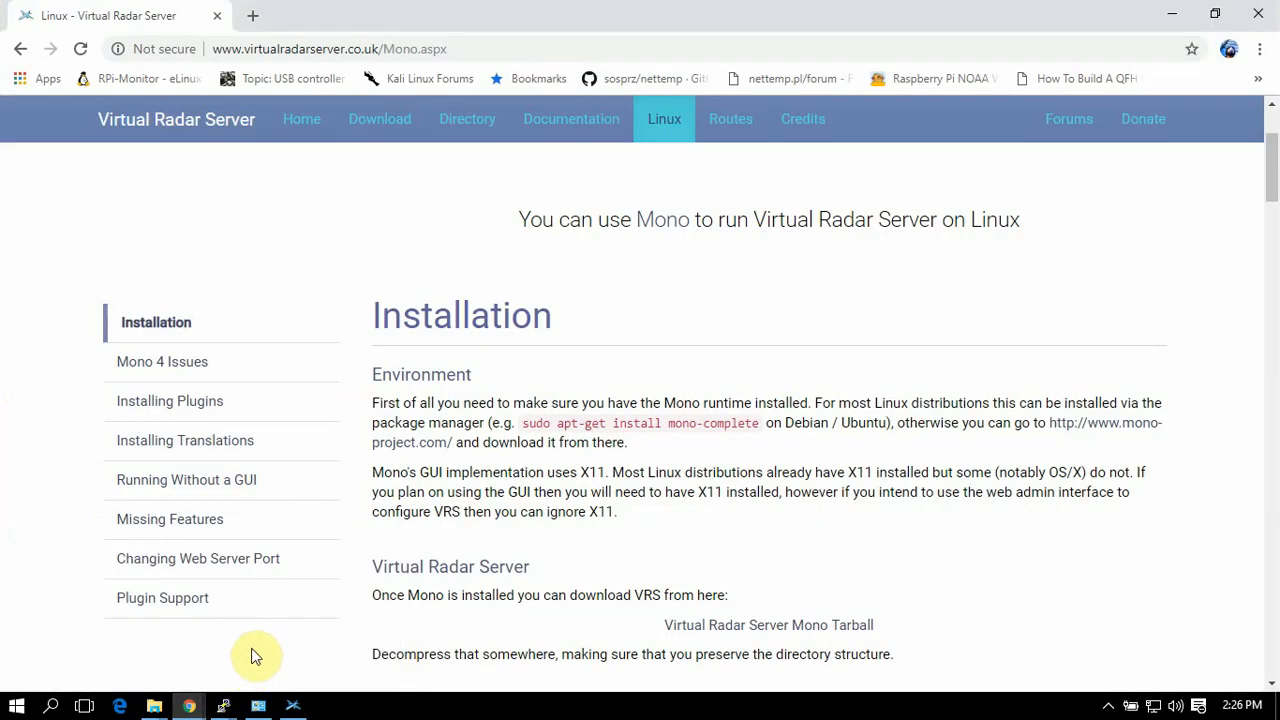
left_click(257, 22)
right_click(251, 47)
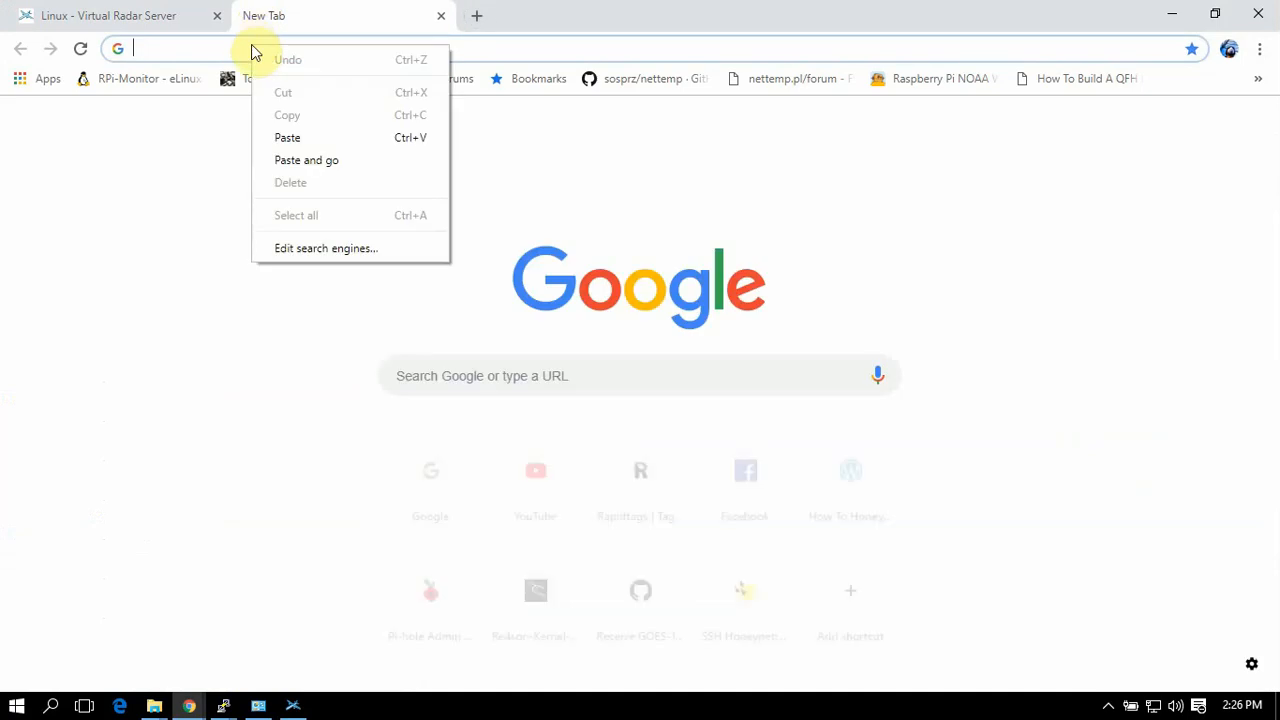
left_click(280, 163)
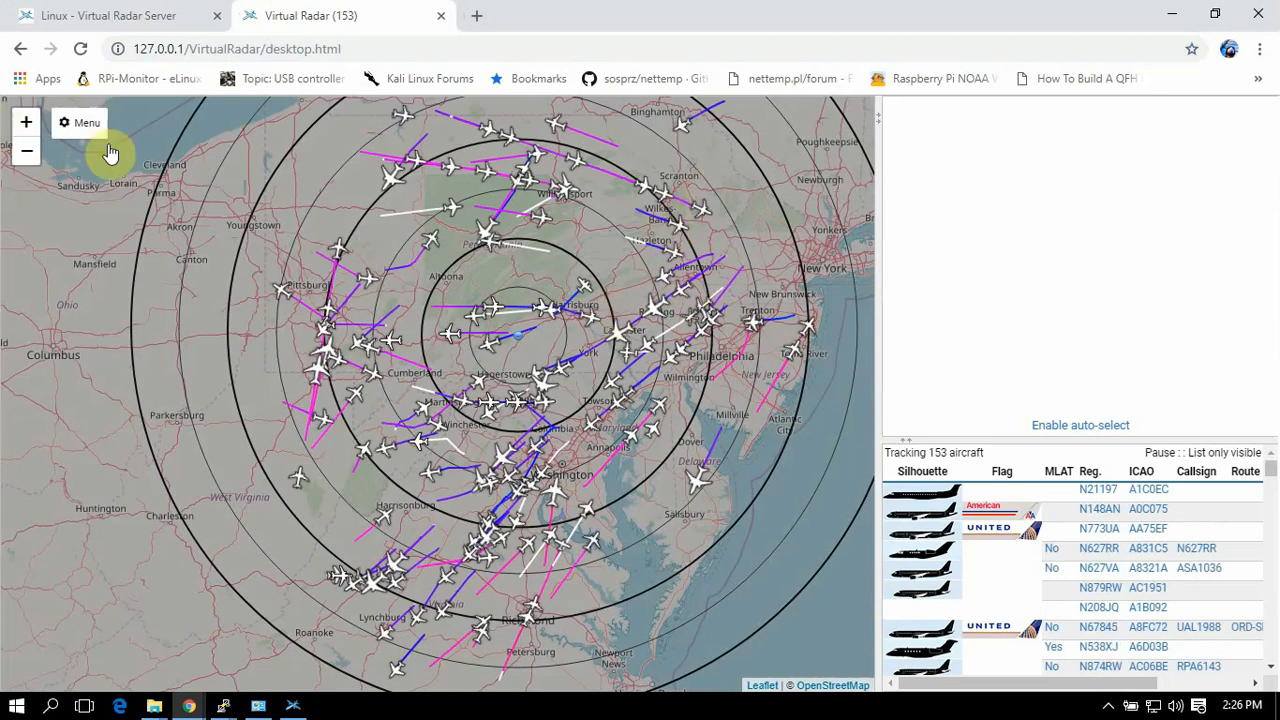
Zoom the radar map out to show the eastern United States and enlarge the aircraft list upwards.
left_click(29, 158)
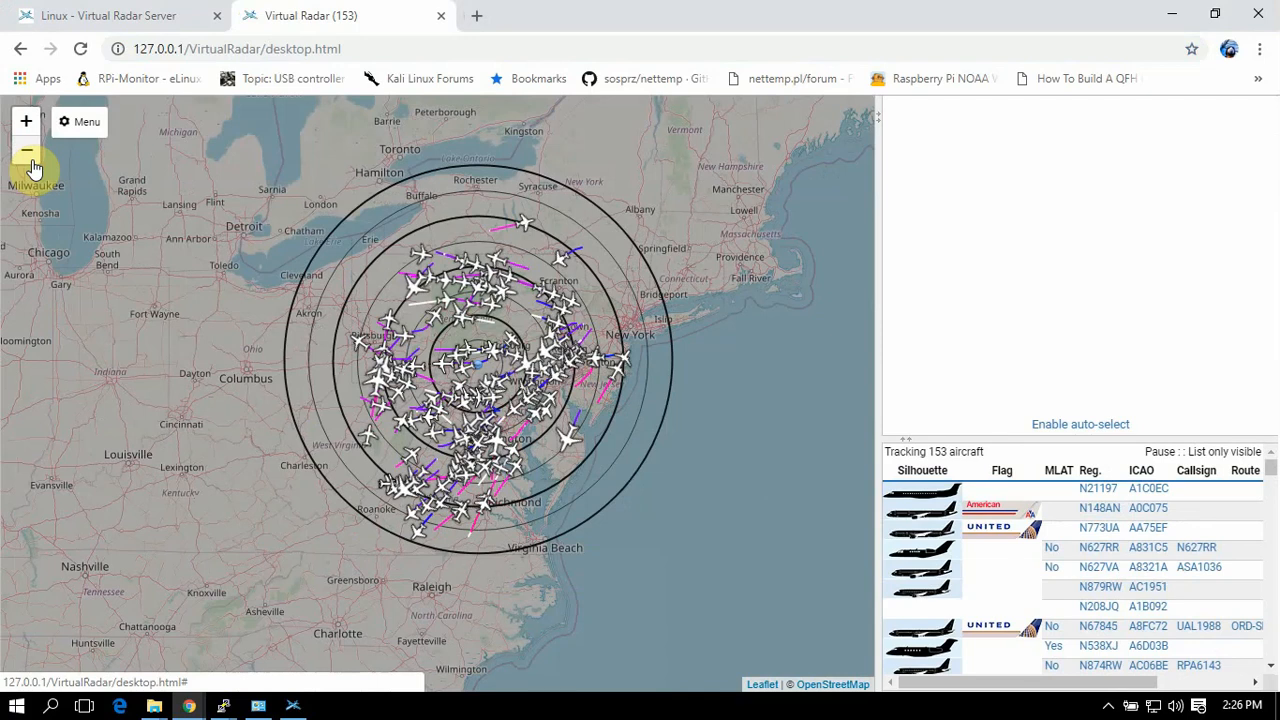
left_click(30, 160)
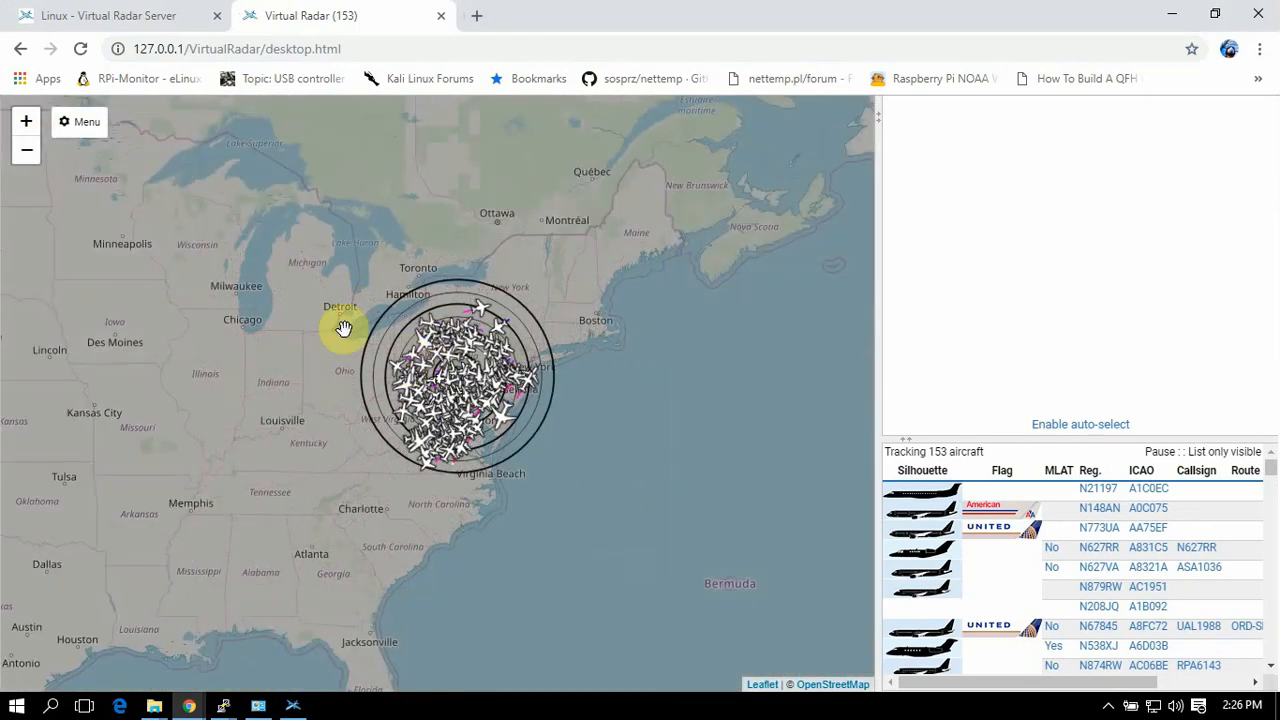
left_click_drag(1014, 438, 1006, 340)
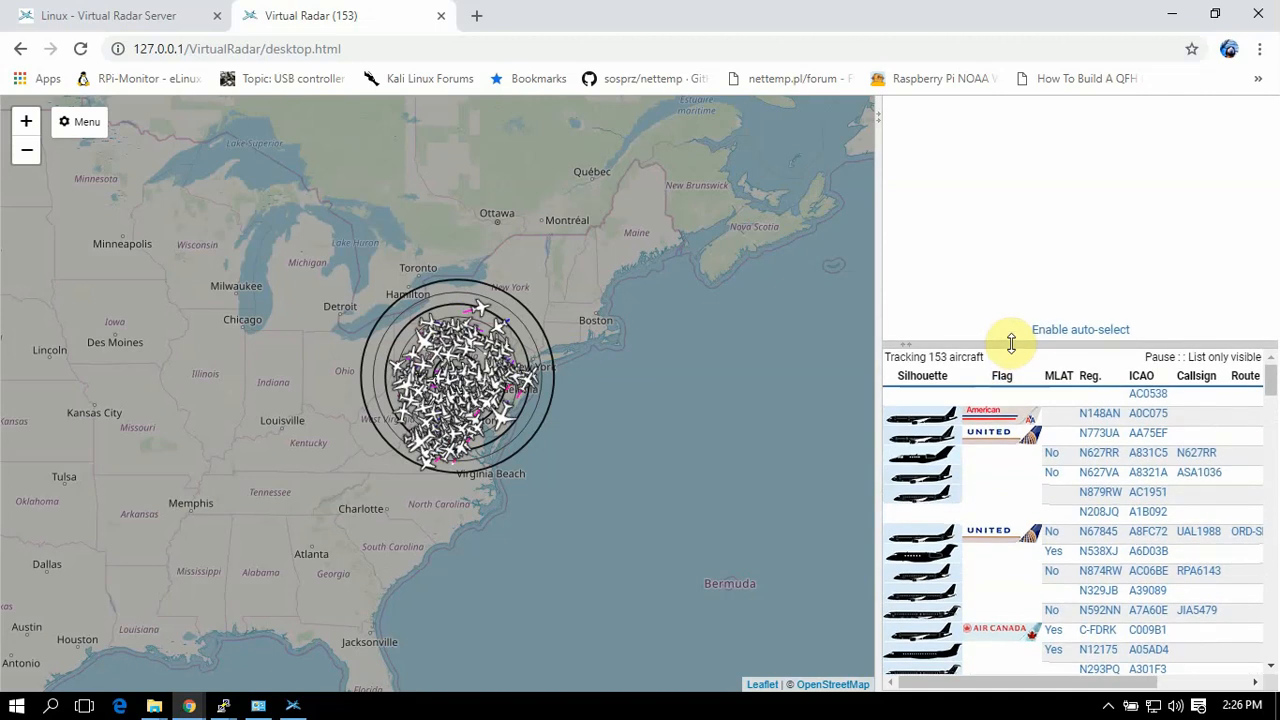
Examine the web page's available languages, including the regional English variants, and leave the language selection without choosing one.
left_click(75, 128)
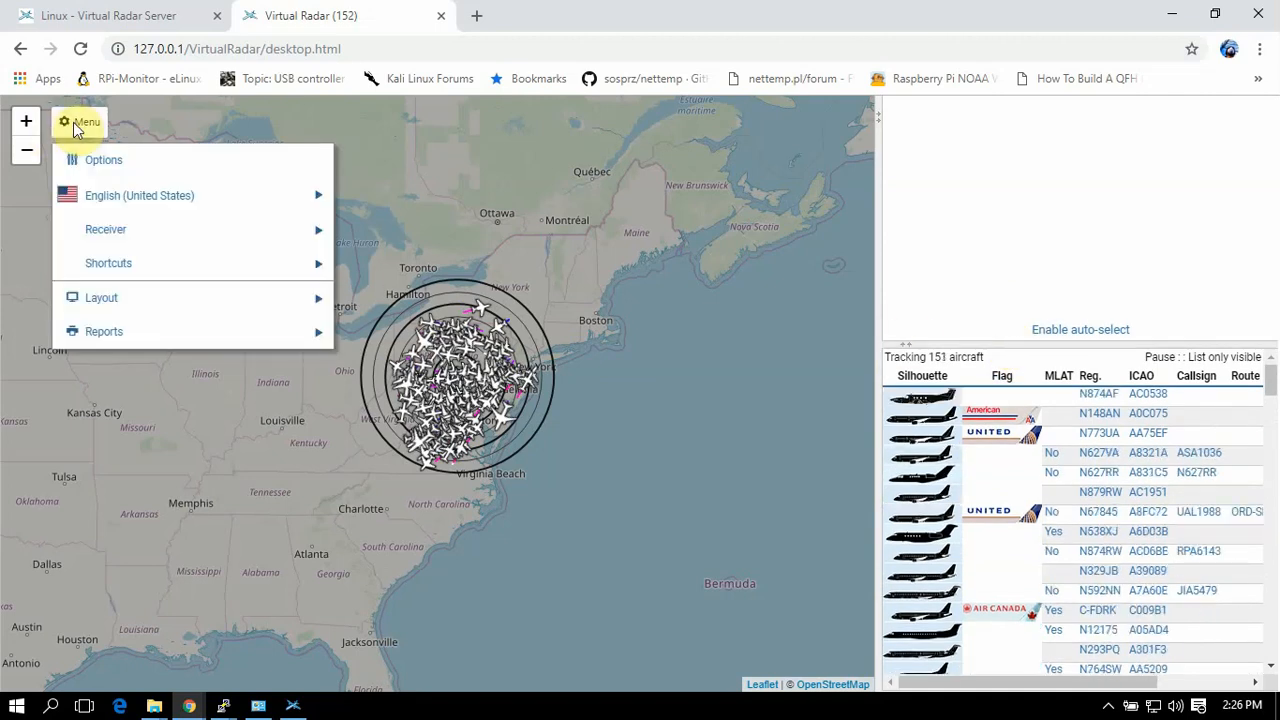
left_click(100, 199)
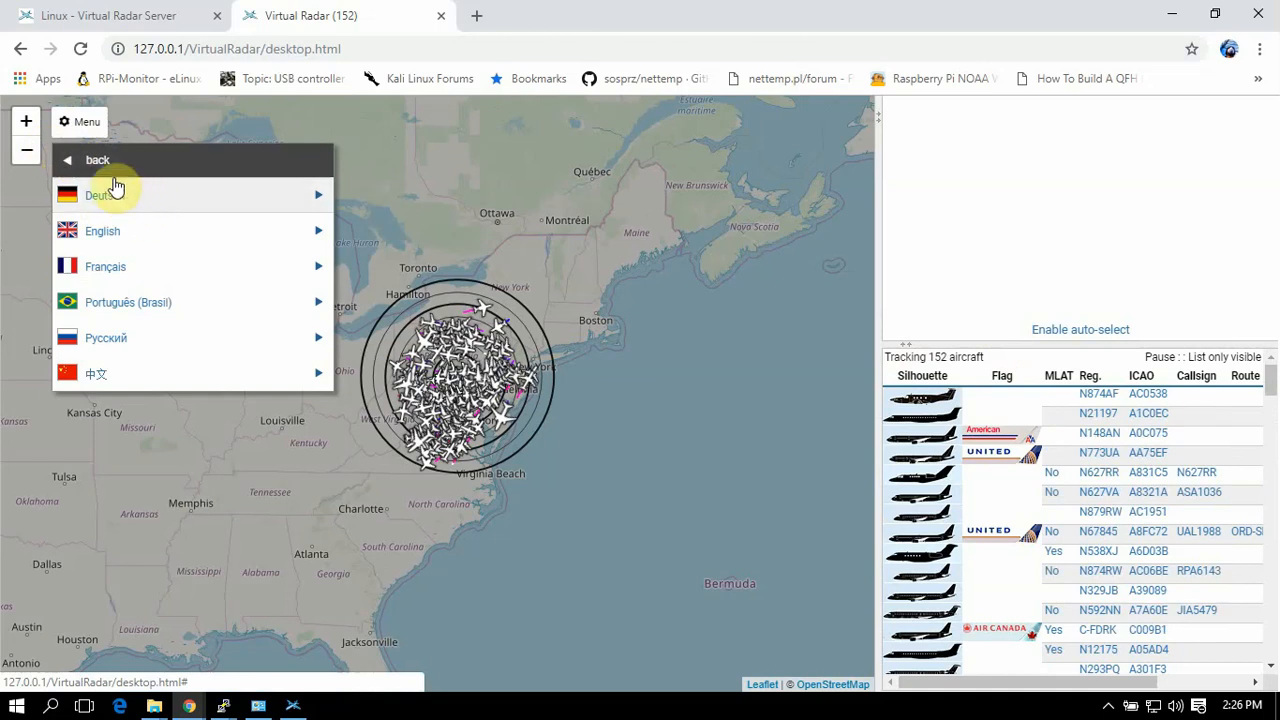
left_click(102, 165)
left_click(124, 206)
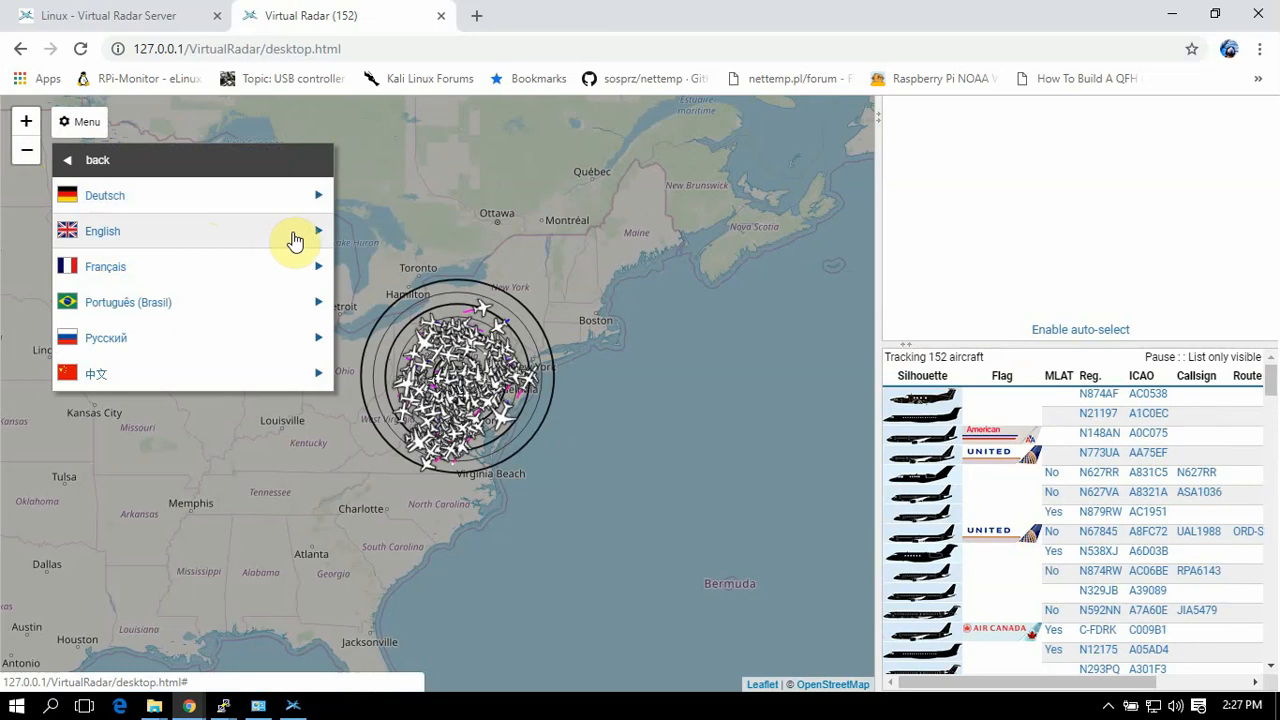
left_click(295, 241)
scroll(194, 312, "down", 1)
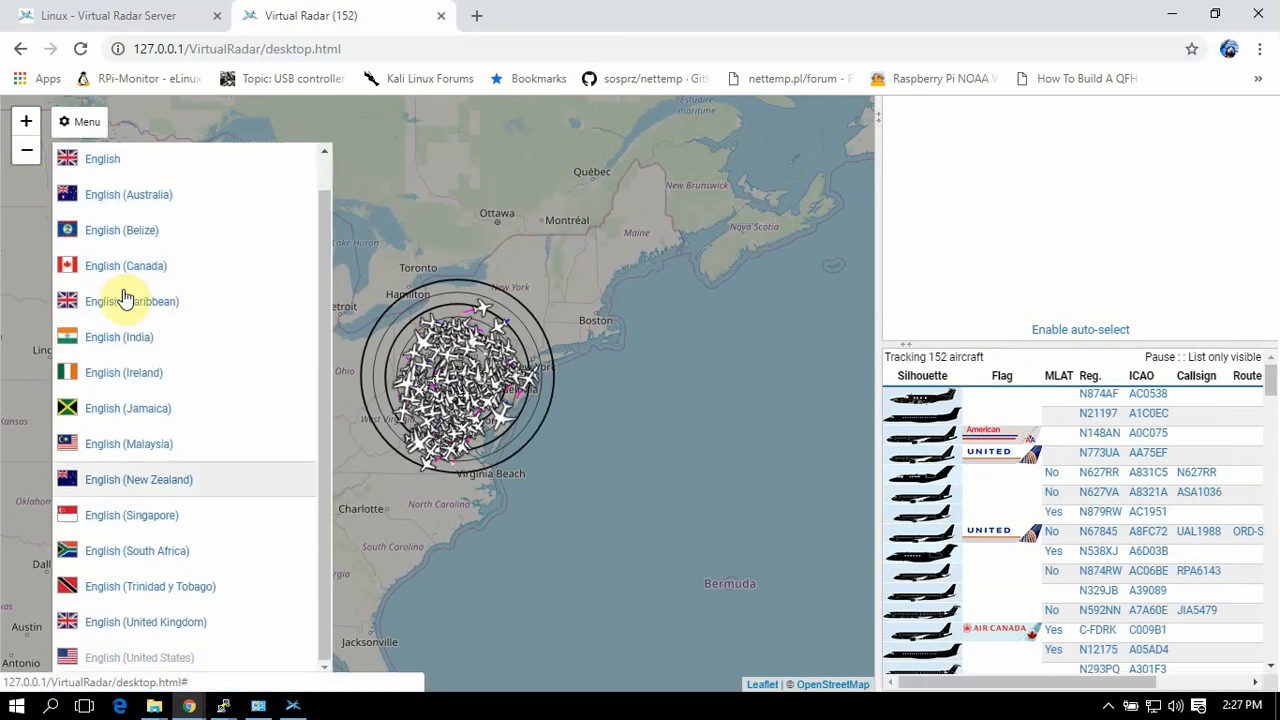
scroll(180, 200, "up", 1)
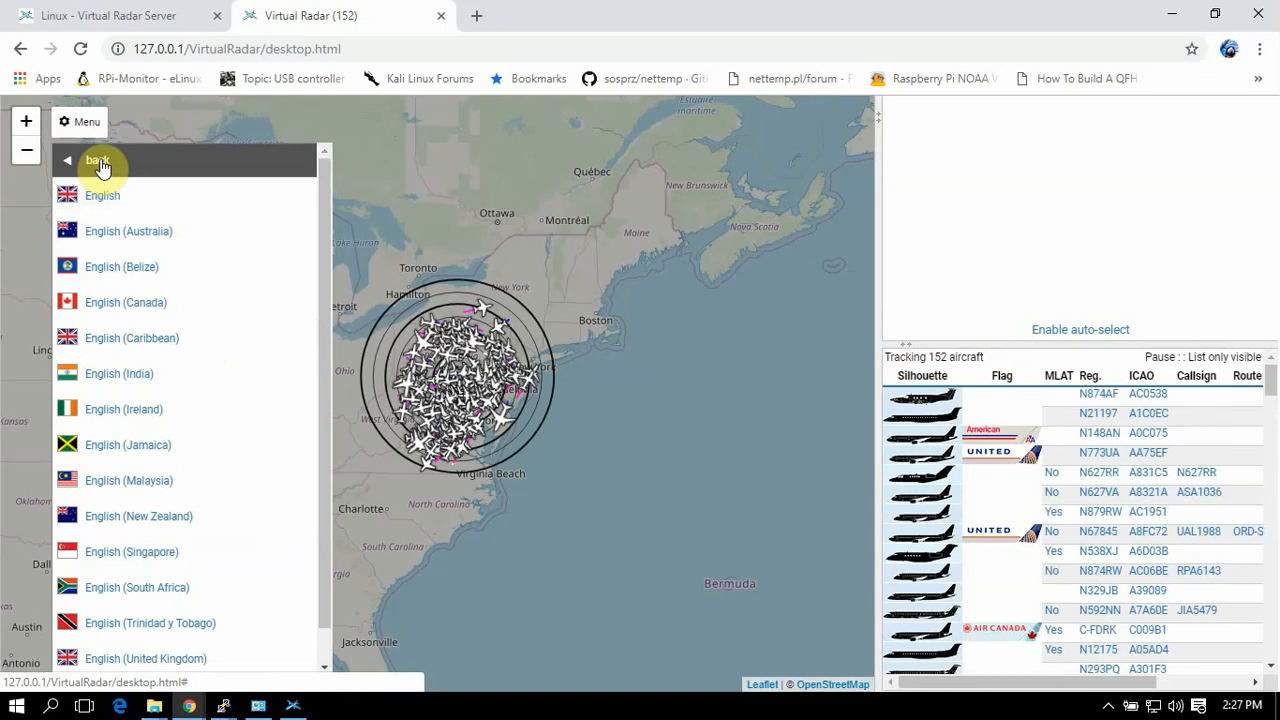
left_click(100, 163)
left_click(103, 165)
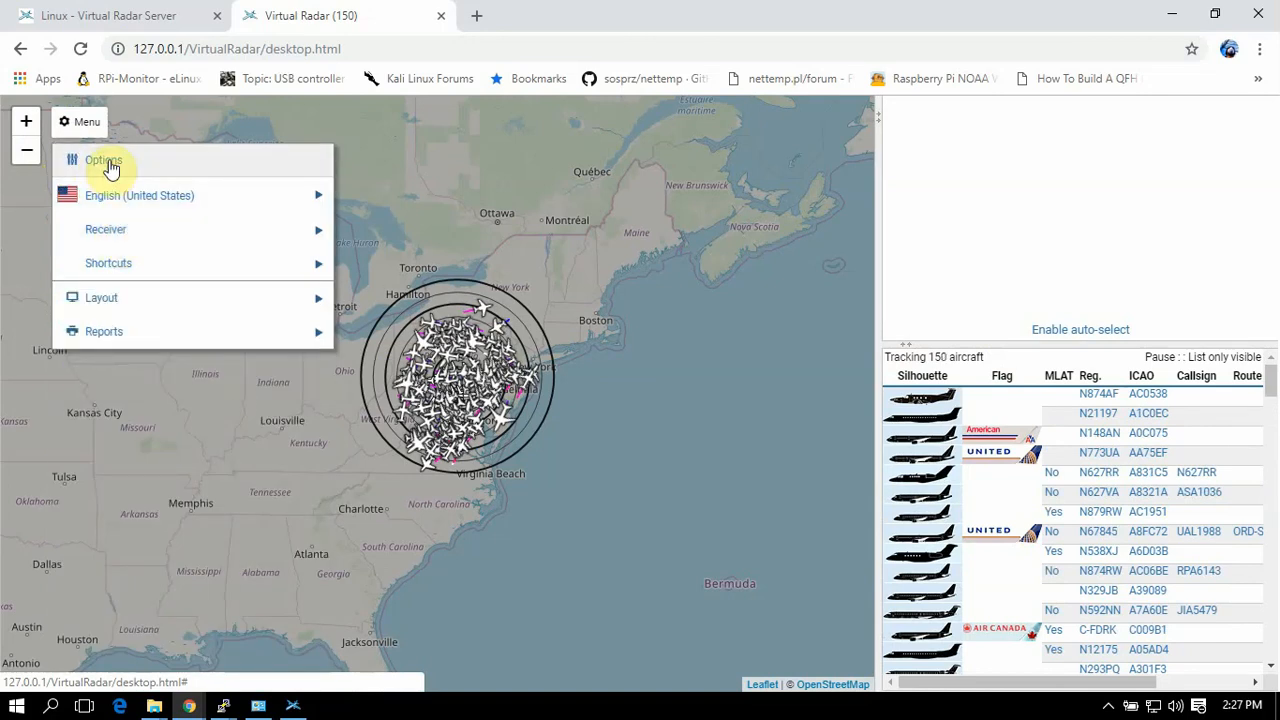
Open the web page's options and look at the Map settings and the General settings.
left_click(106, 163)
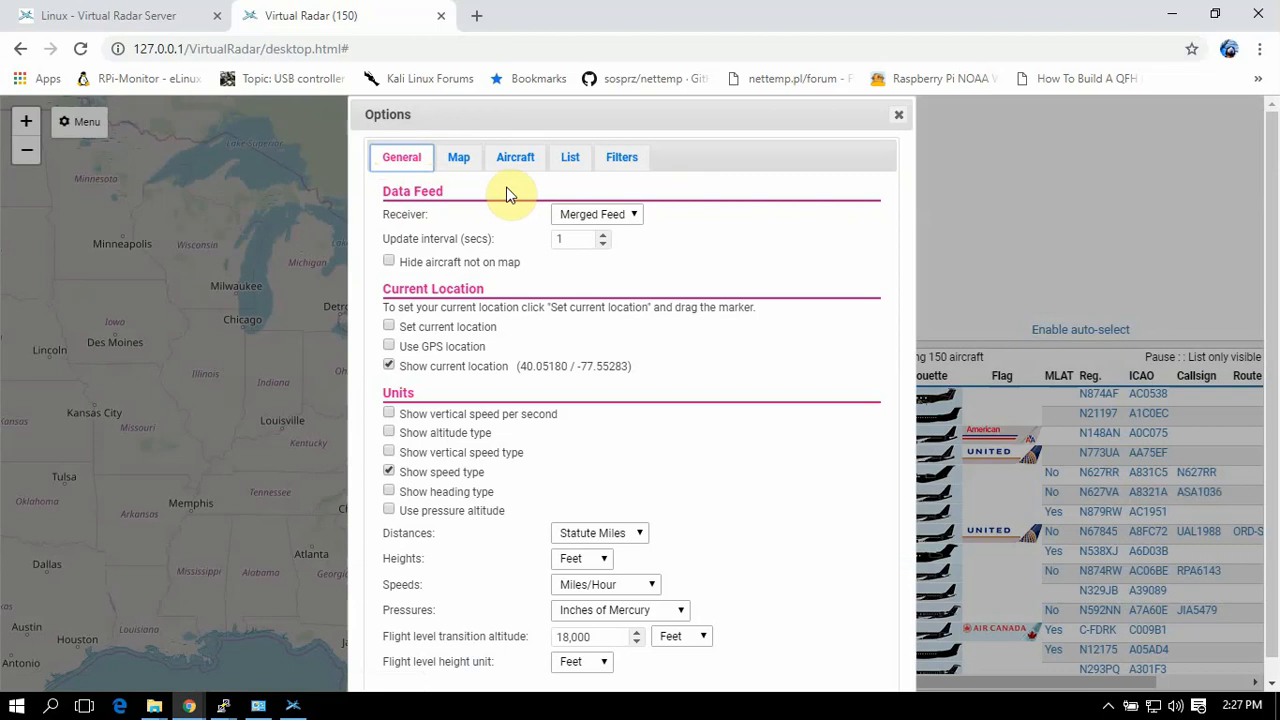
left_click(462, 162)
left_click(406, 163)
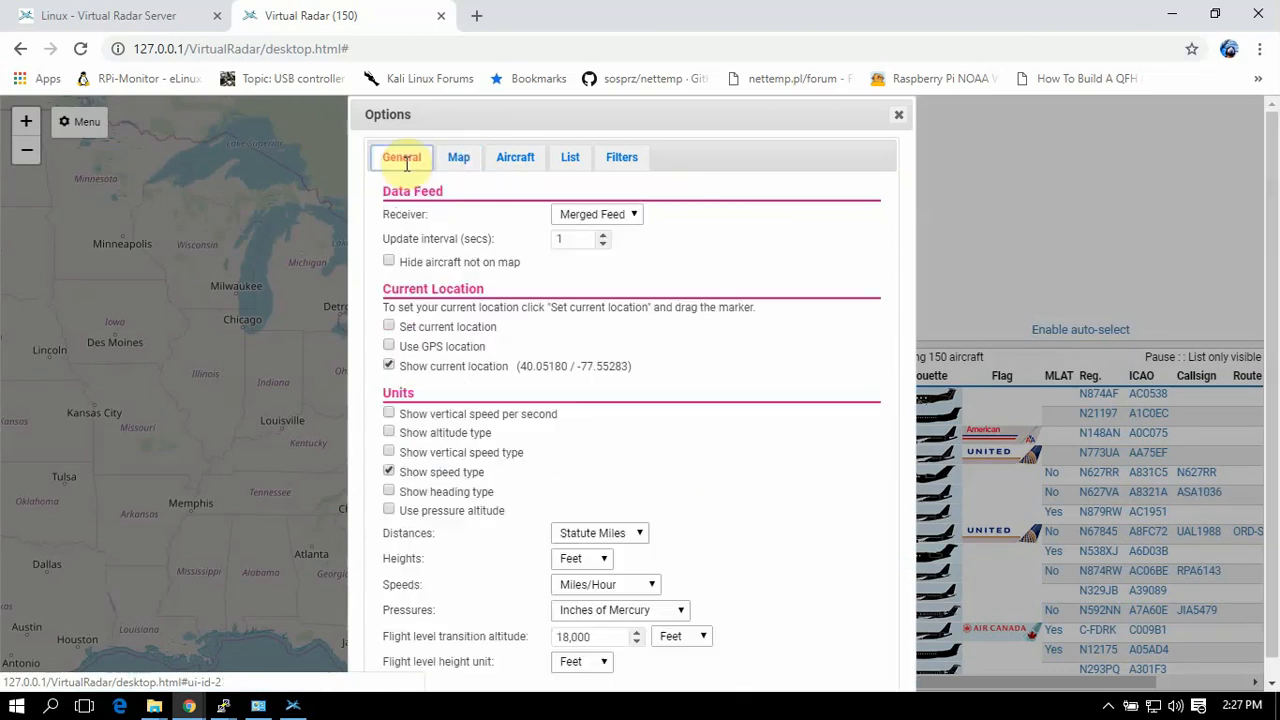
Check which receivers can be chosen for the data feed in the General options, leaving Merged Feed selected.
left_click(561, 219)
left_click(563, 224)
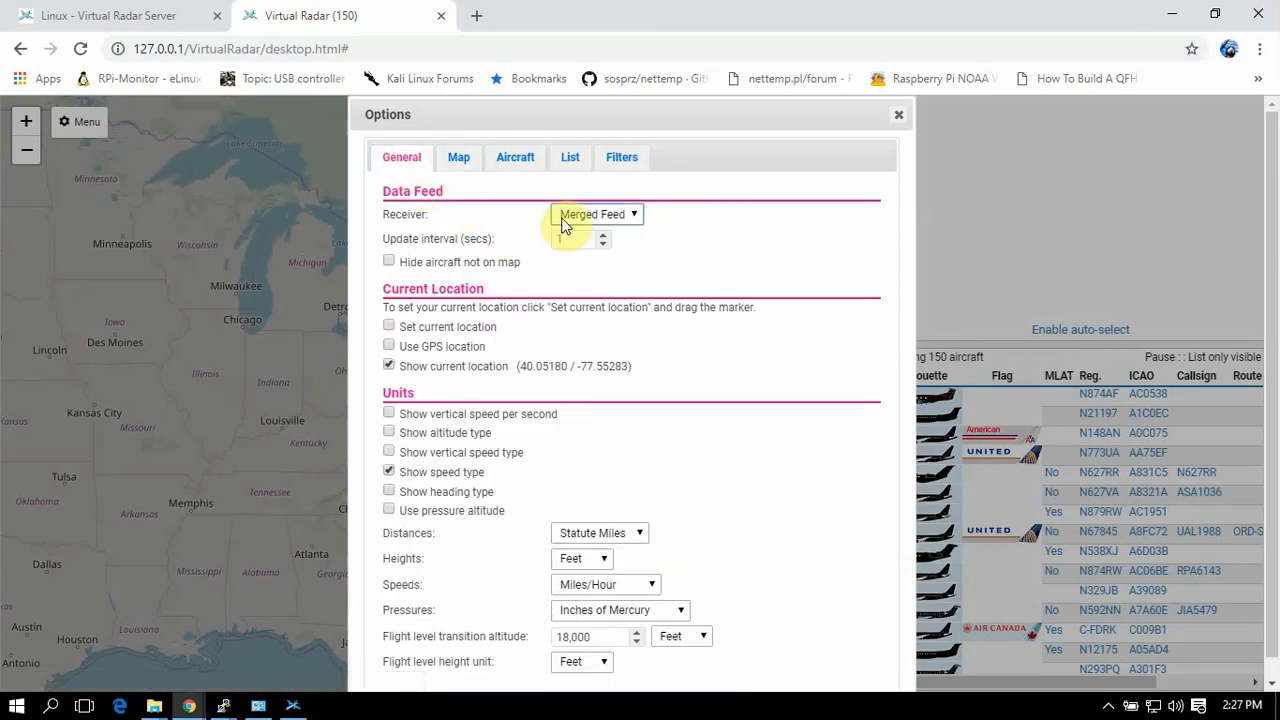
left_click(563, 224)
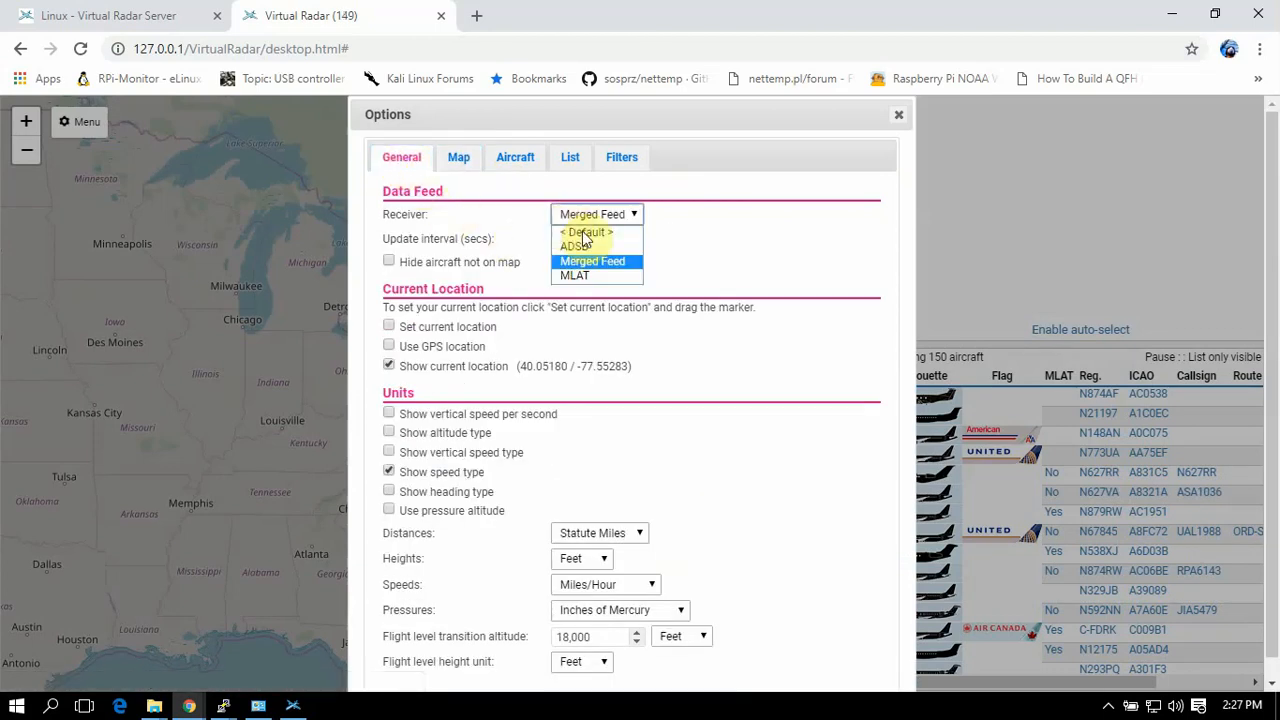
left_click(683, 237)
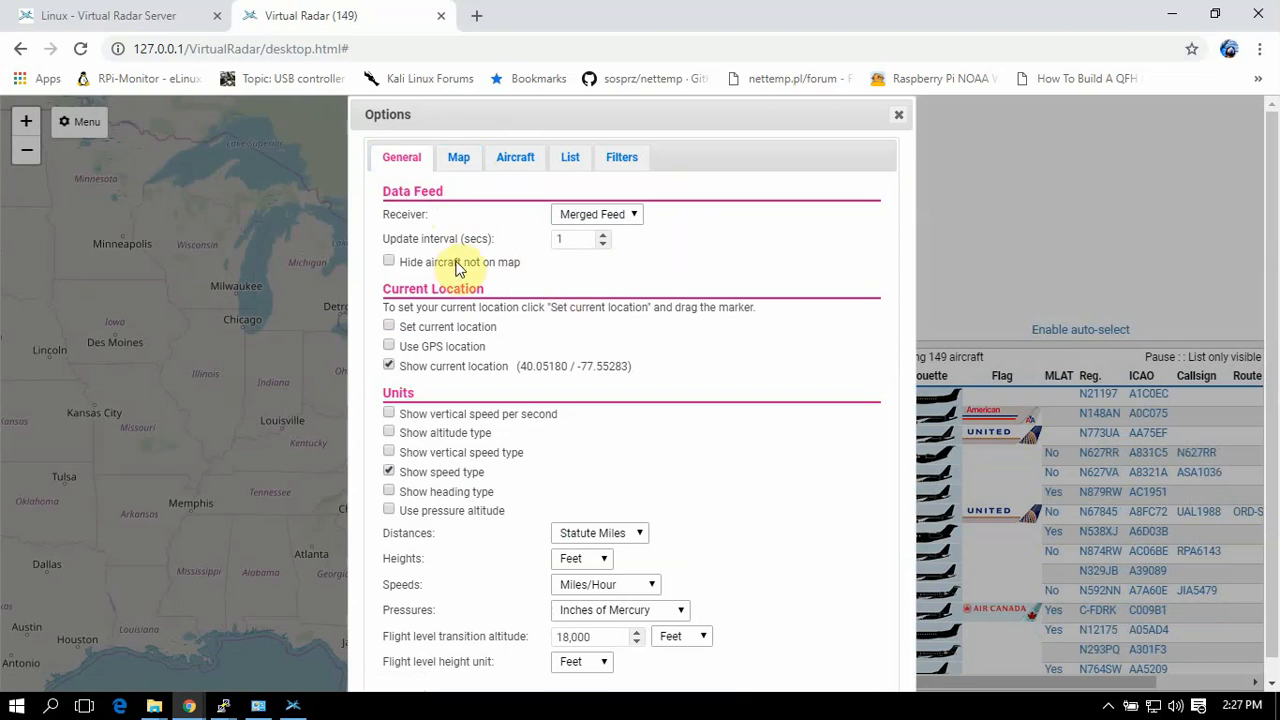
Examine the unit choices for distances, heights, speeds, pressures and flight level transition altitude without changing any.
scroll(673, 470, "down", 1)
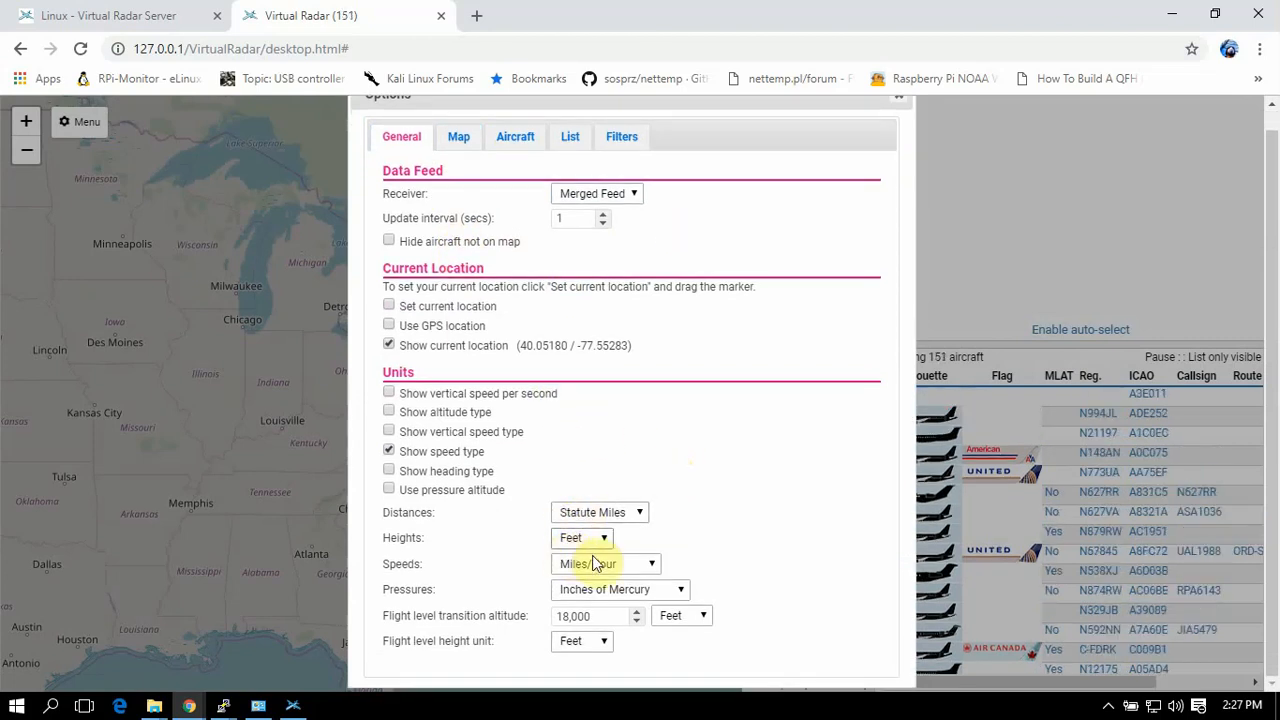
left_click(583, 512)
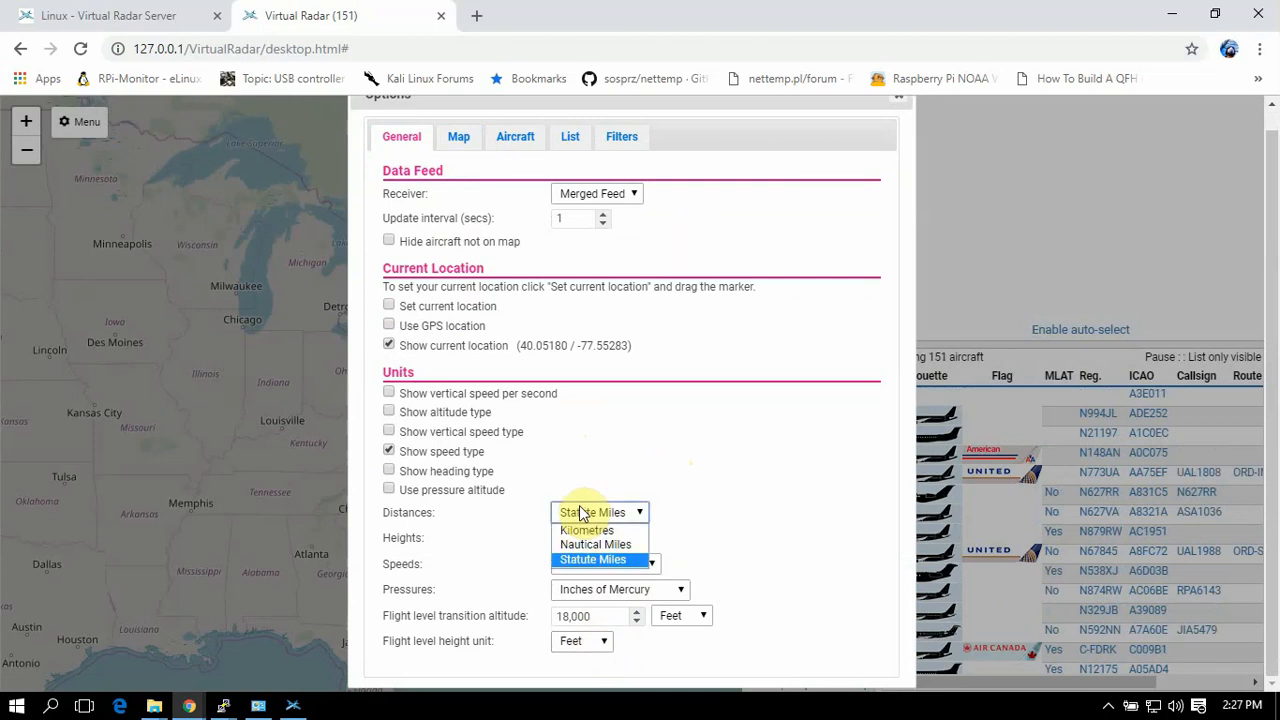
left_click(583, 513)
left_click(586, 540)
left_click(586, 545)
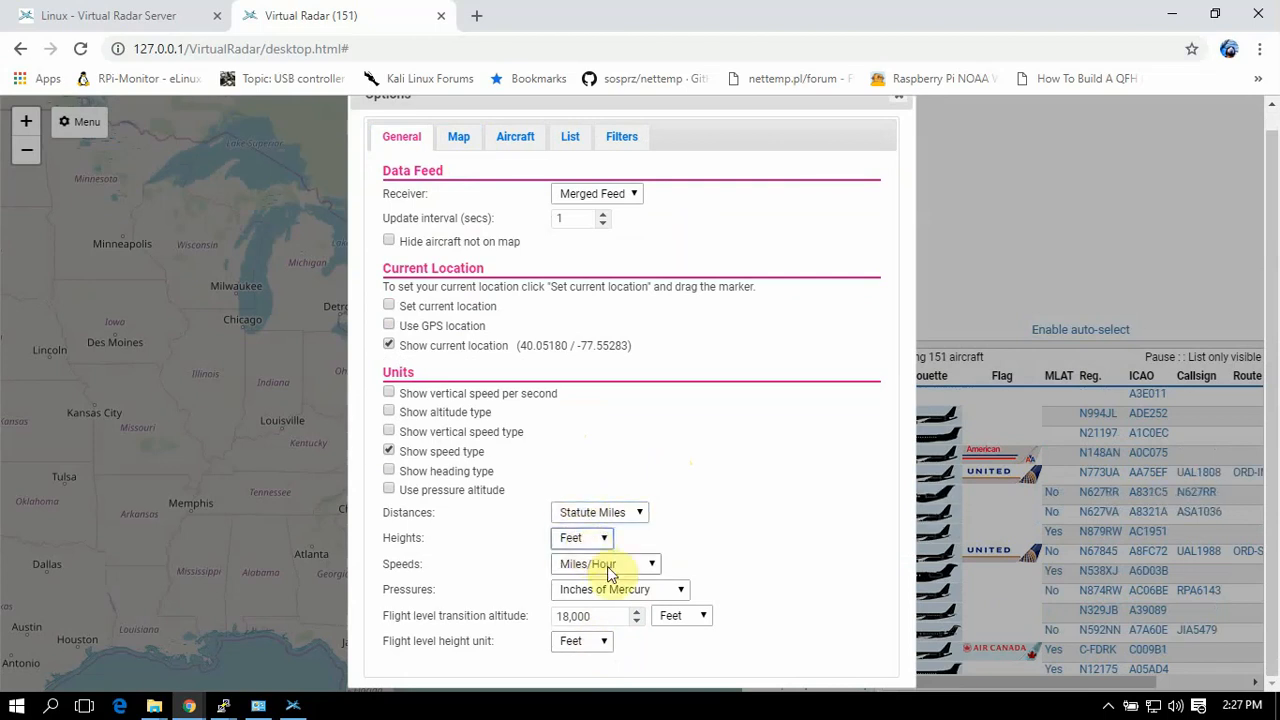
left_click(608, 566)
left_click(608, 568)
left_click(651, 591)
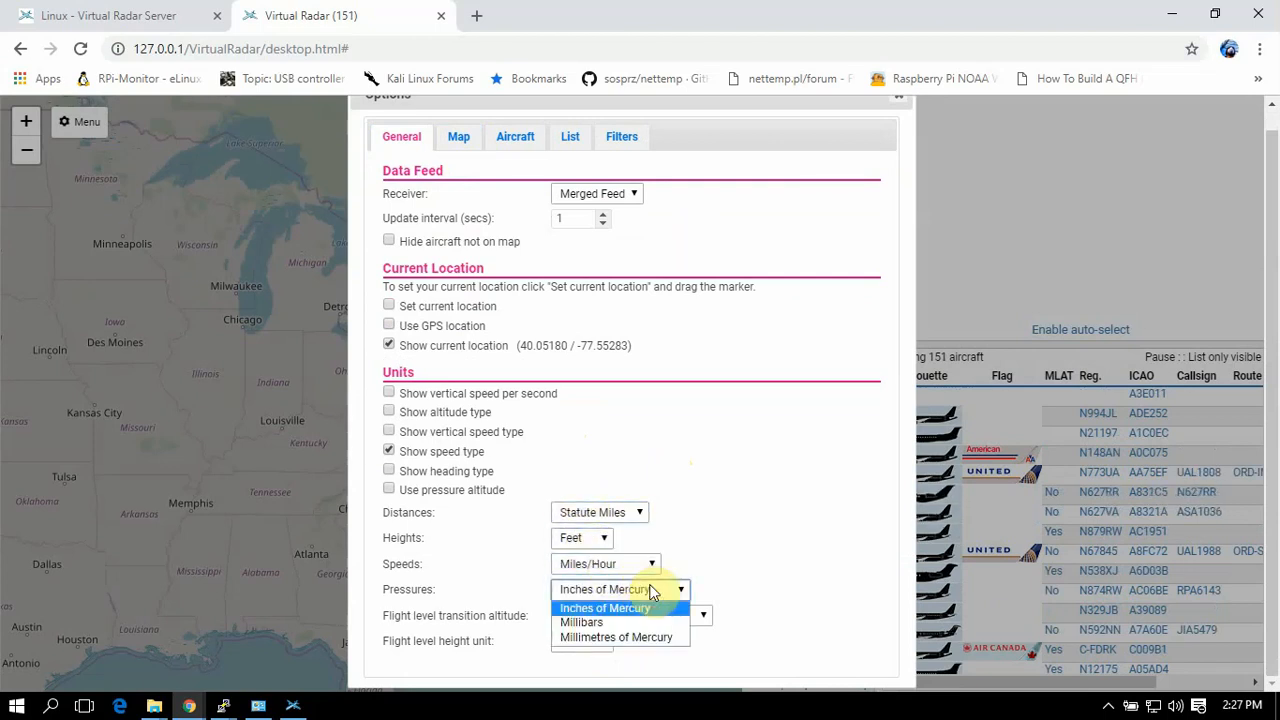
left_click(656, 589)
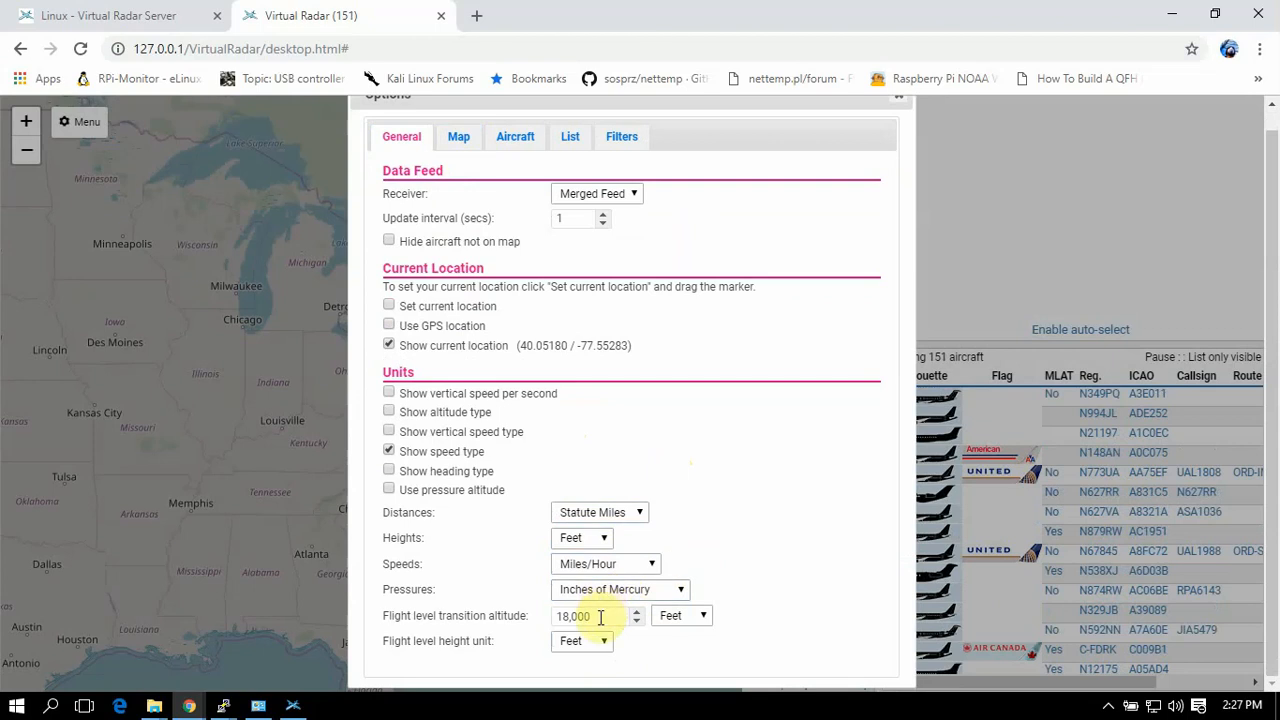
left_click(668, 617)
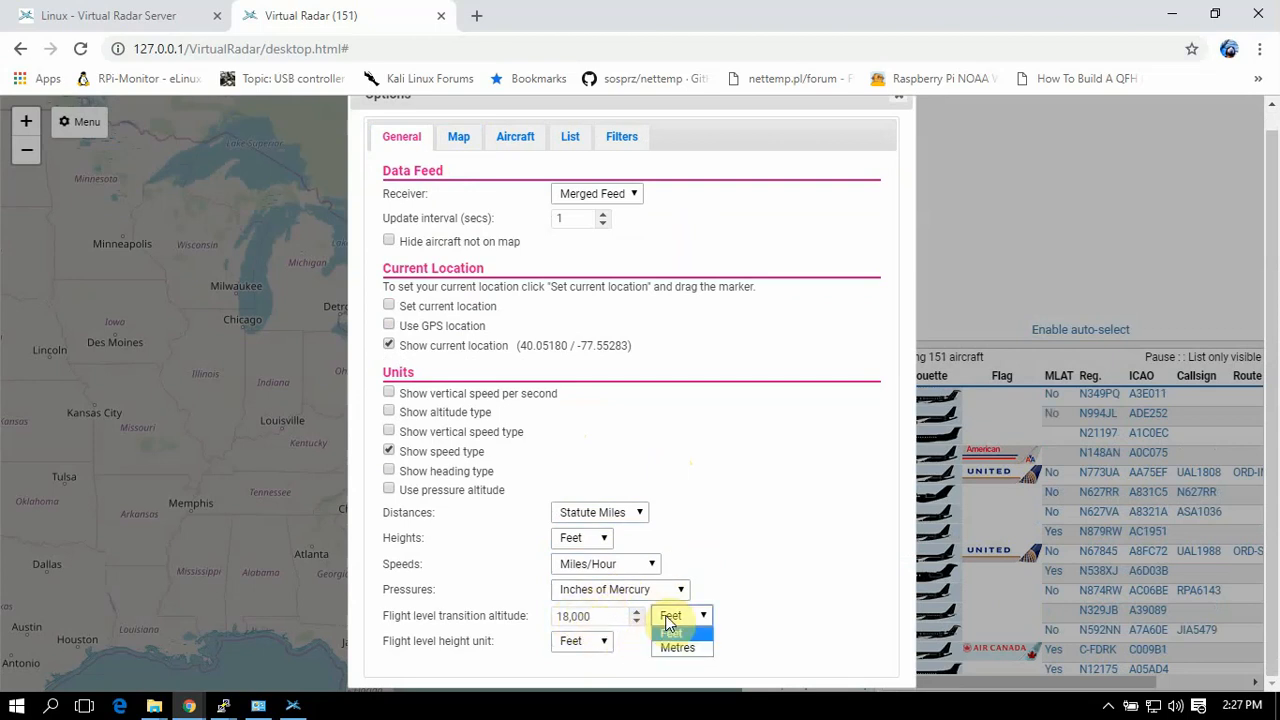
left_click(666, 617)
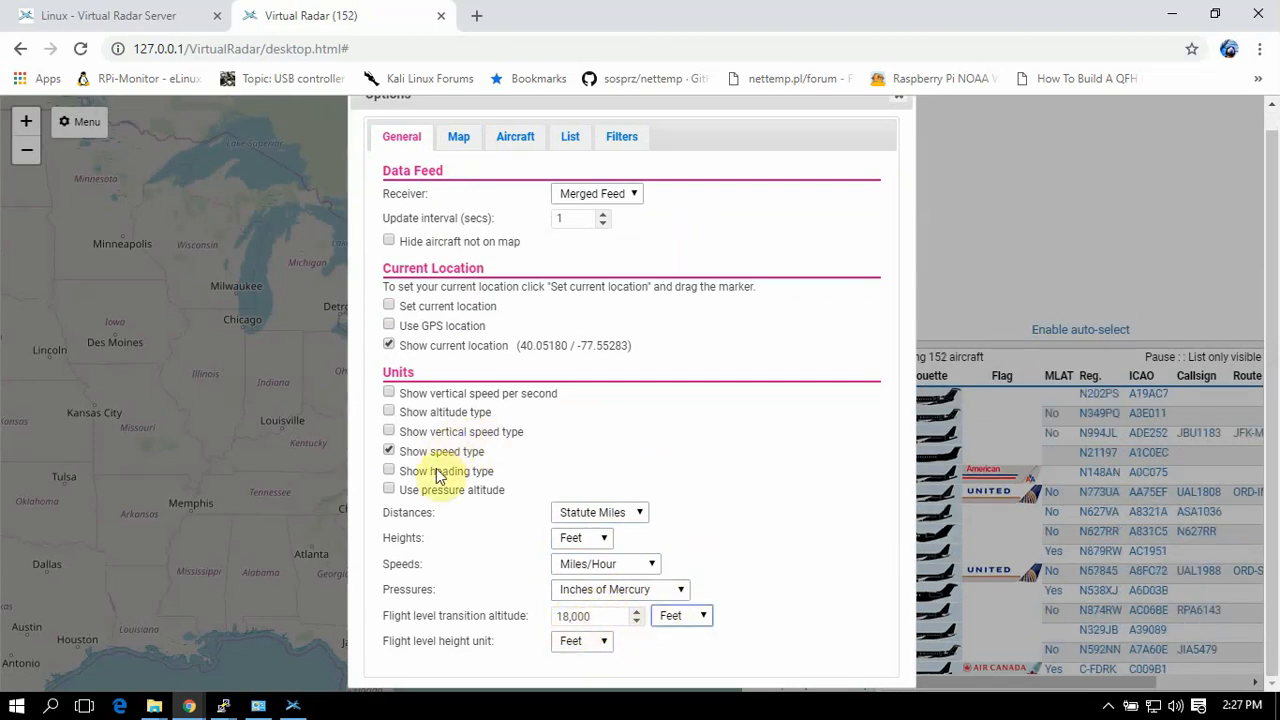
Review the Map options for auto-selection and range circles, and the Aircraft options for display and trails.
scroll(450, 345, "up", 1)
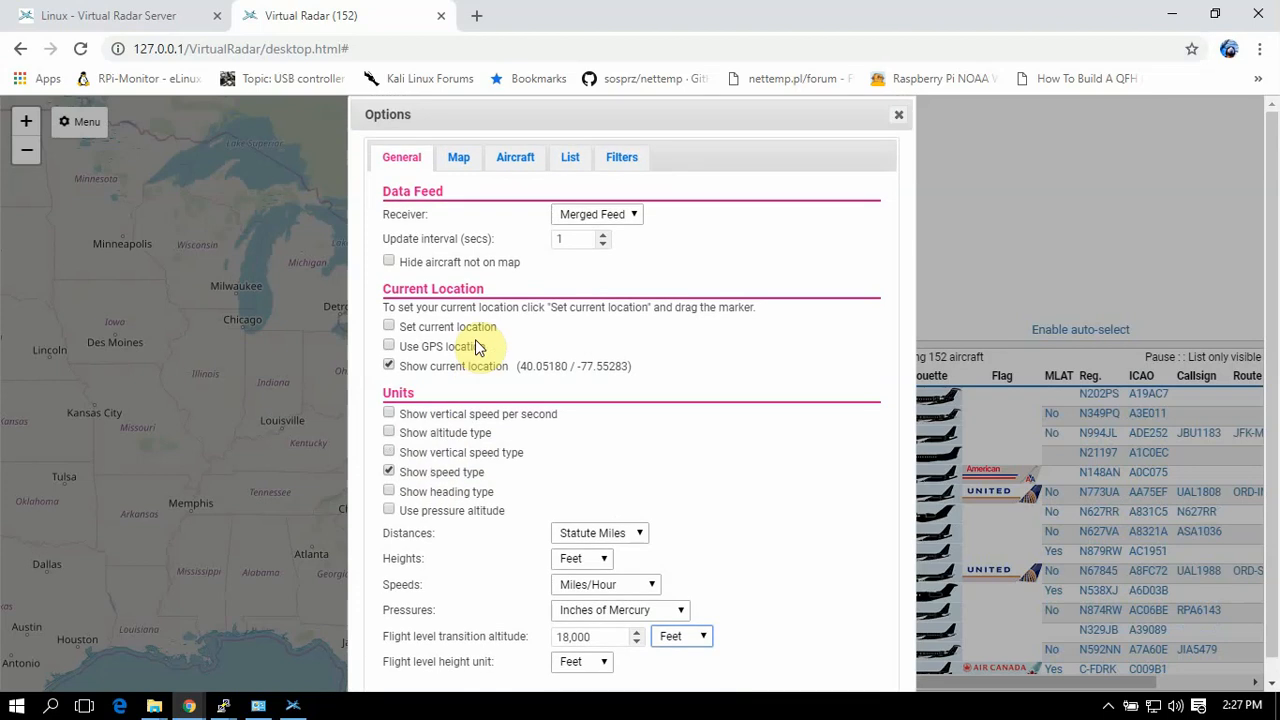
left_click(458, 157)
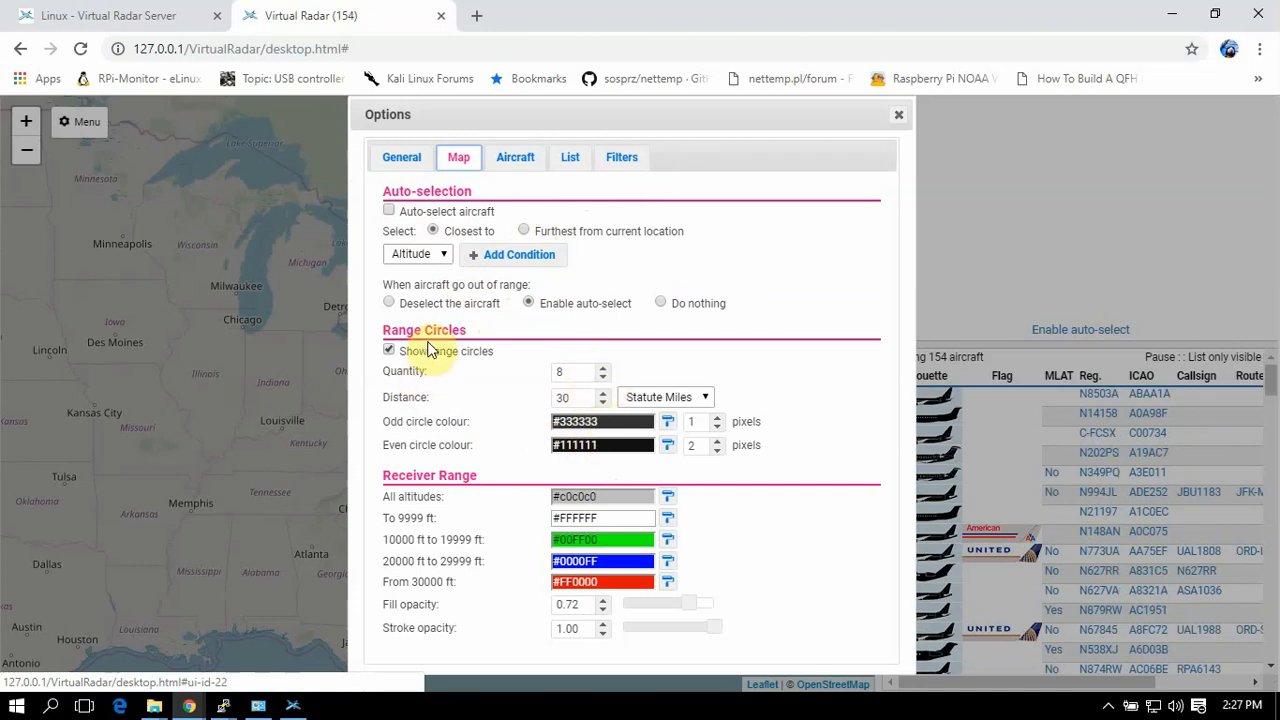
left_click(520, 162)
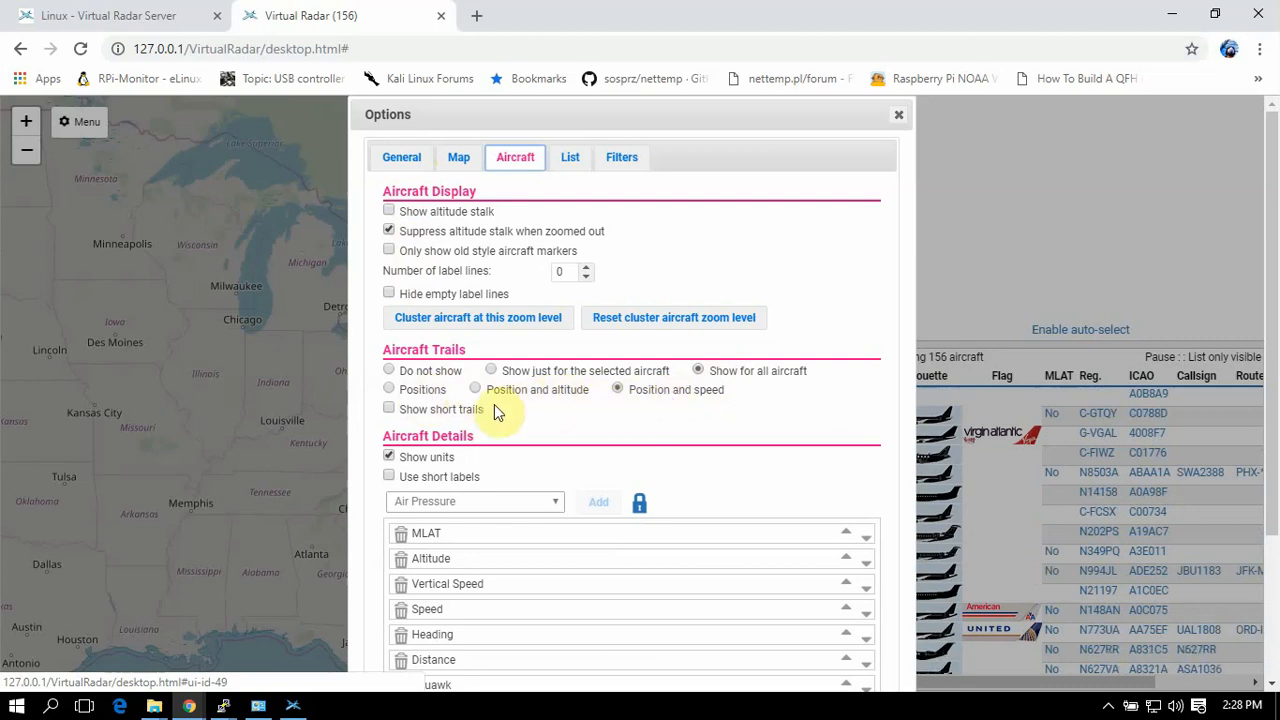
Unlock the columns in the List settings, remove Route (short), and lock them again.
left_click(567, 158)
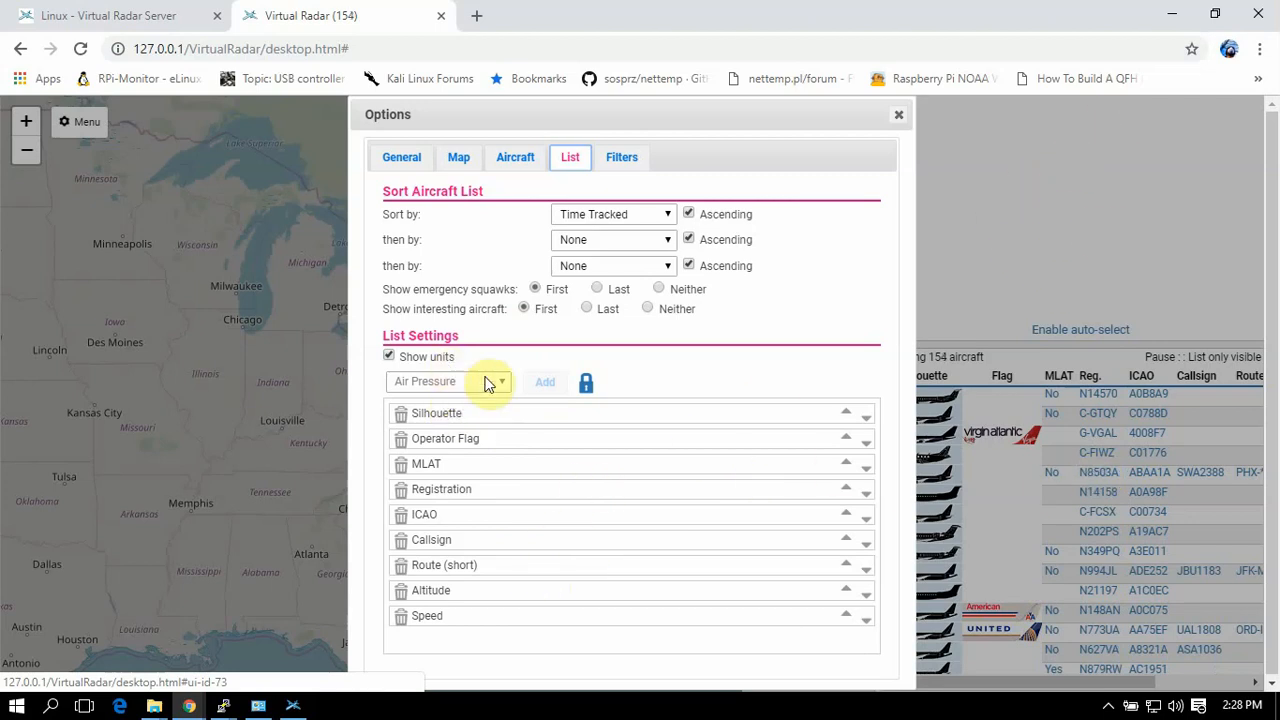
left_click(586, 383)
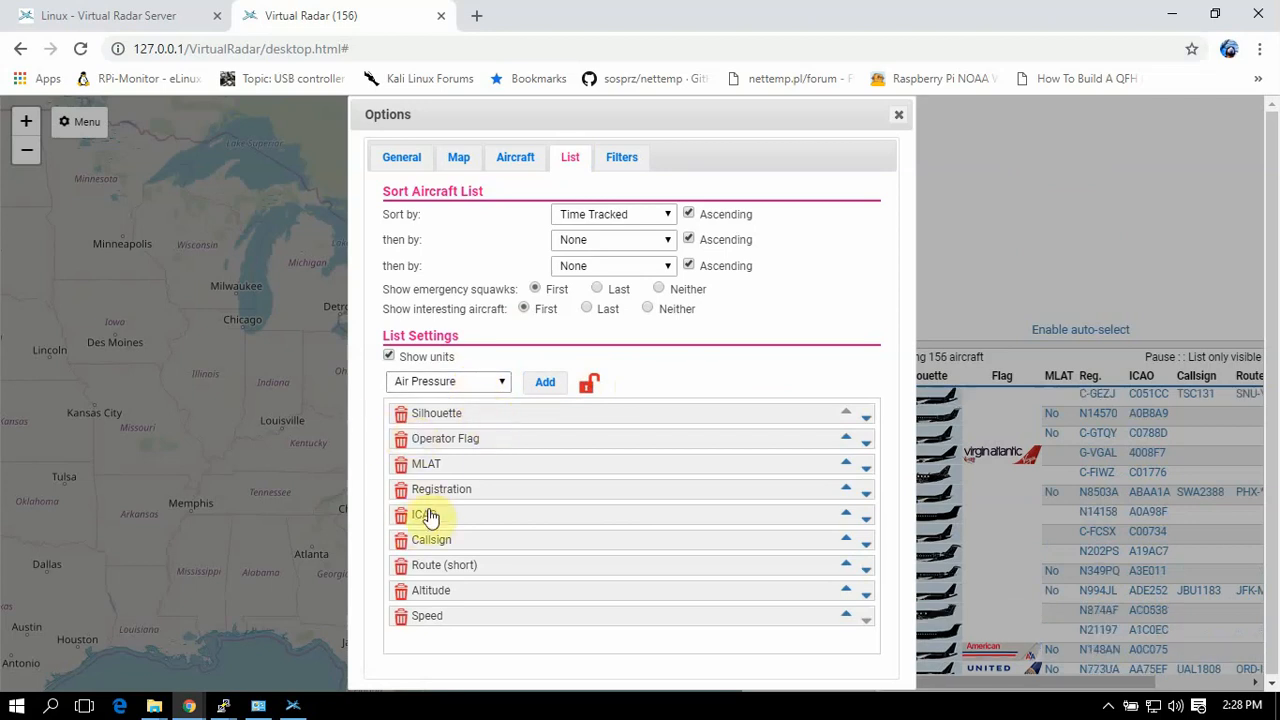
left_click(401, 566)
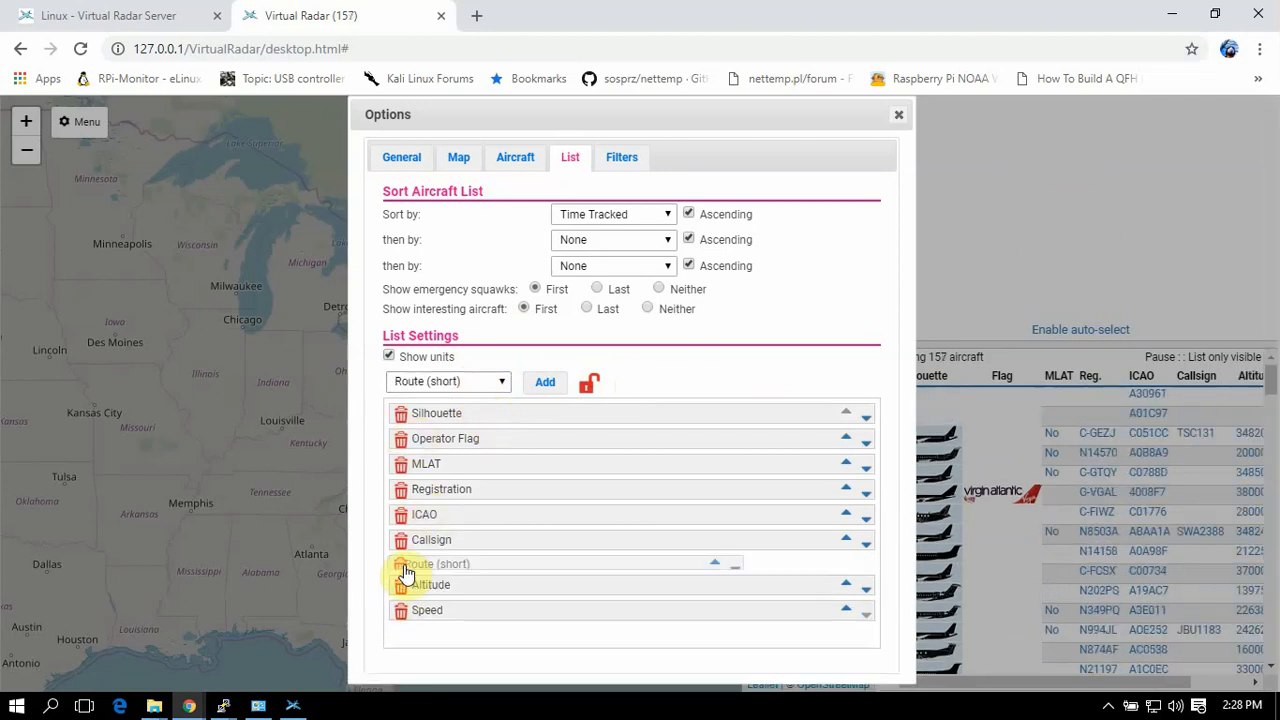
left_click(589, 388)
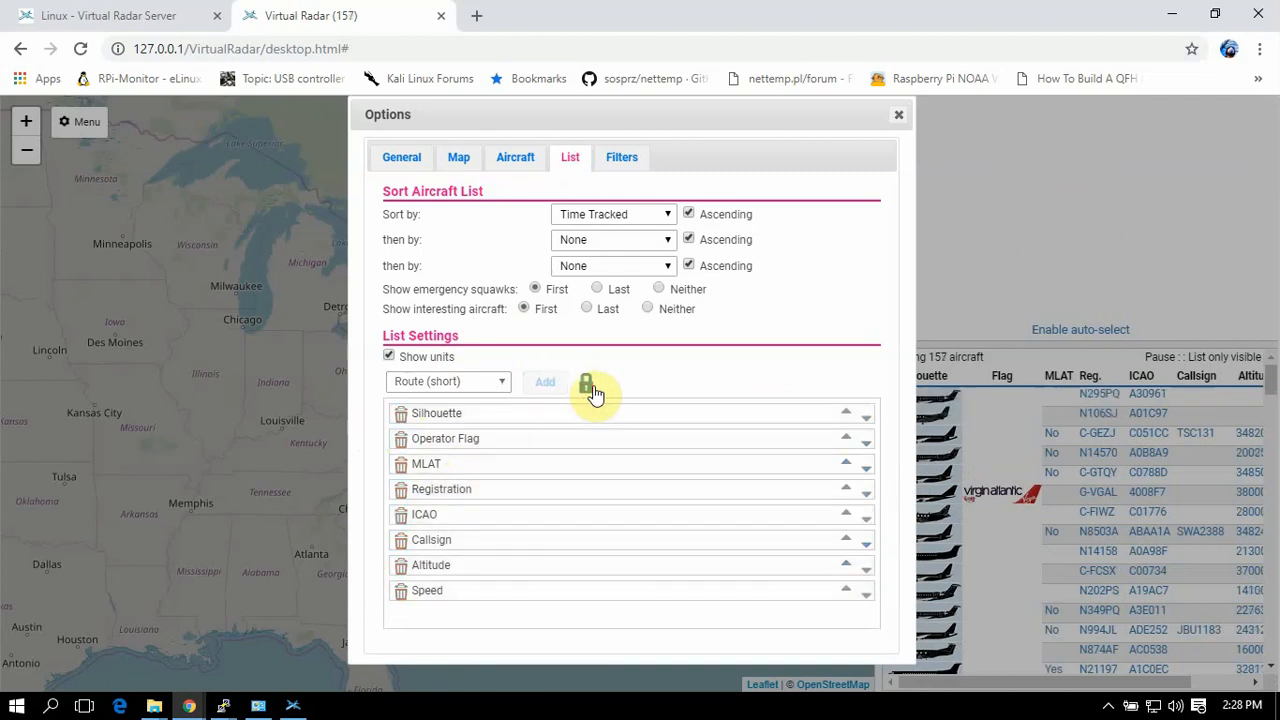
Look through the Map settings, the Aircraft display and detail settings, and the List settings.
left_click(470, 160)
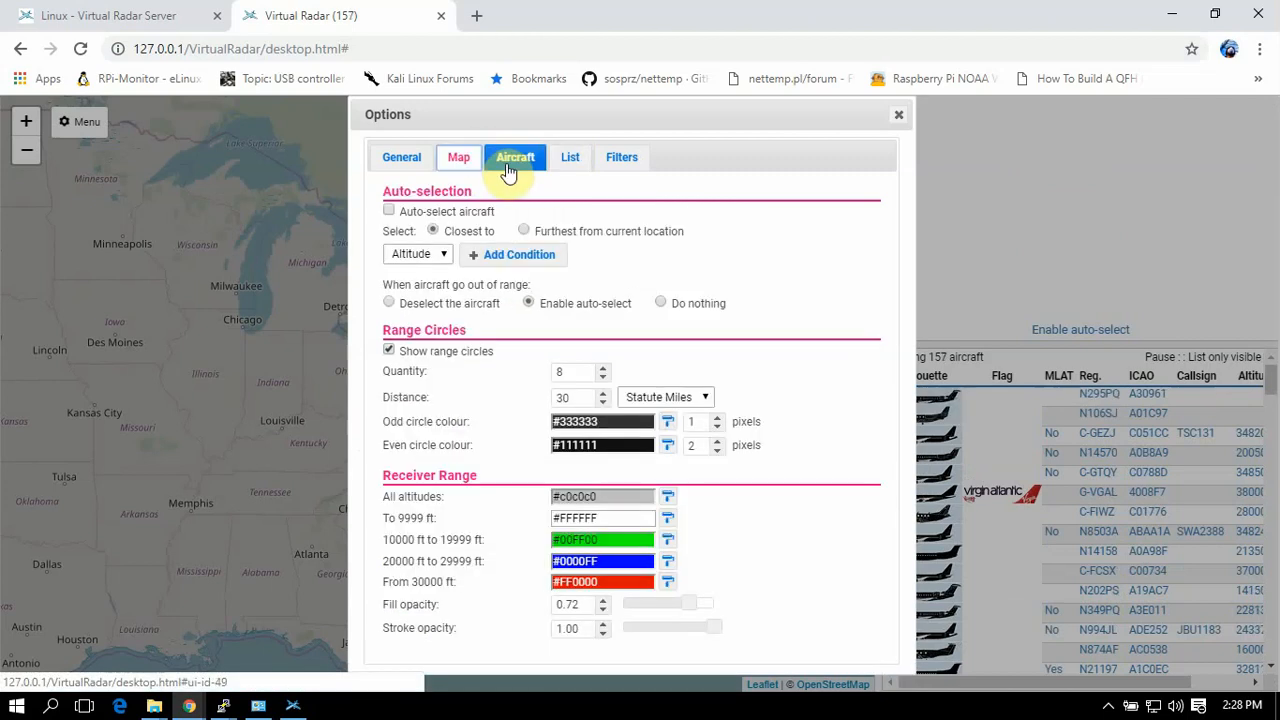
left_click(508, 163)
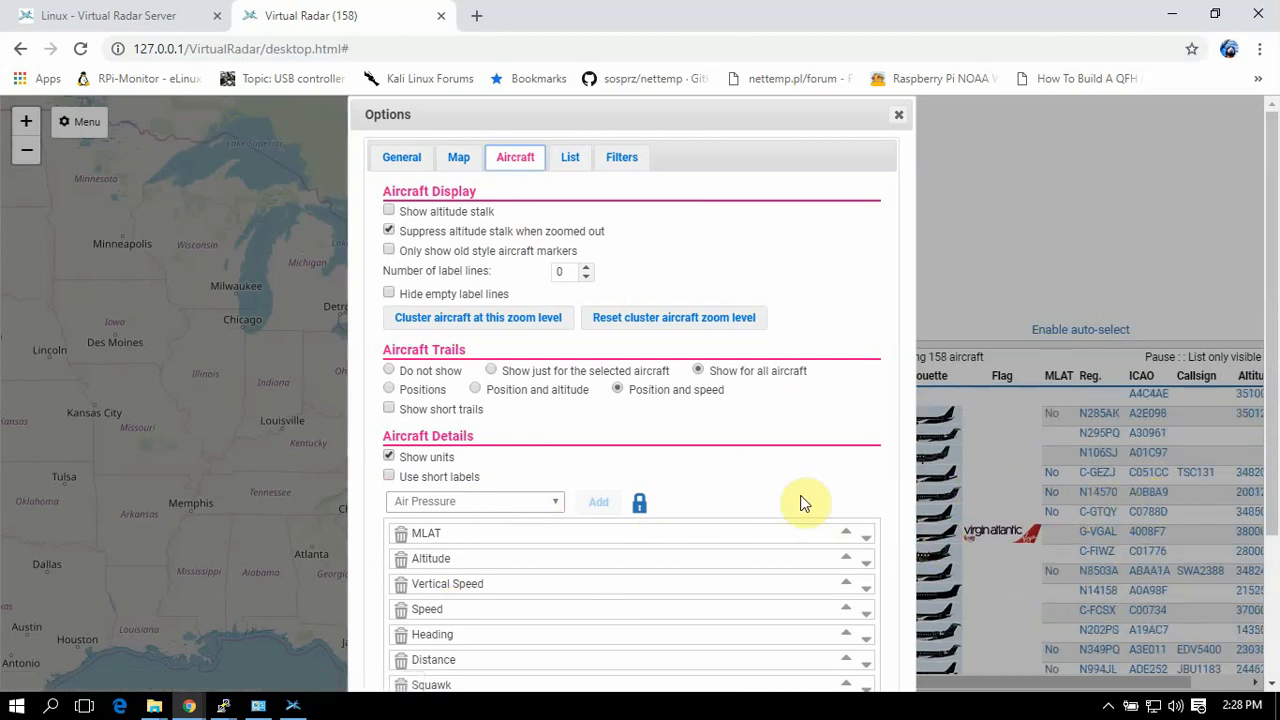
scroll(729, 534, "down", 2)
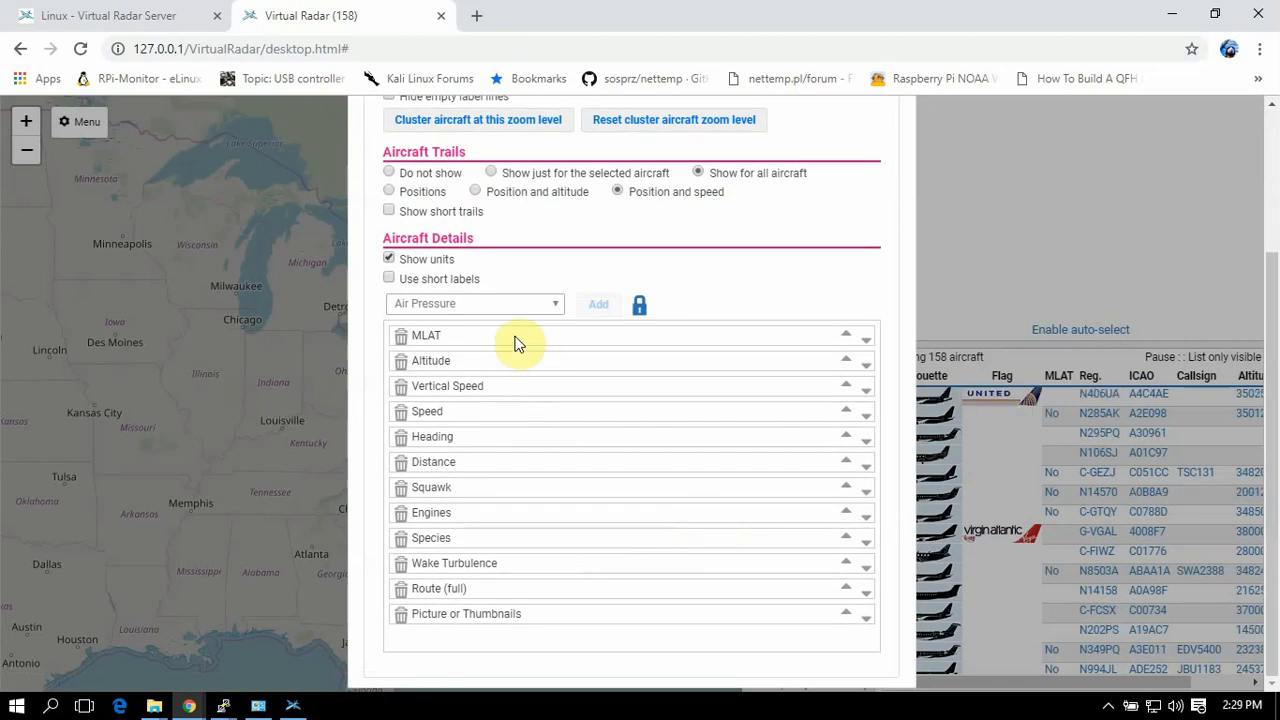
scroll(517, 343, "up", 2)
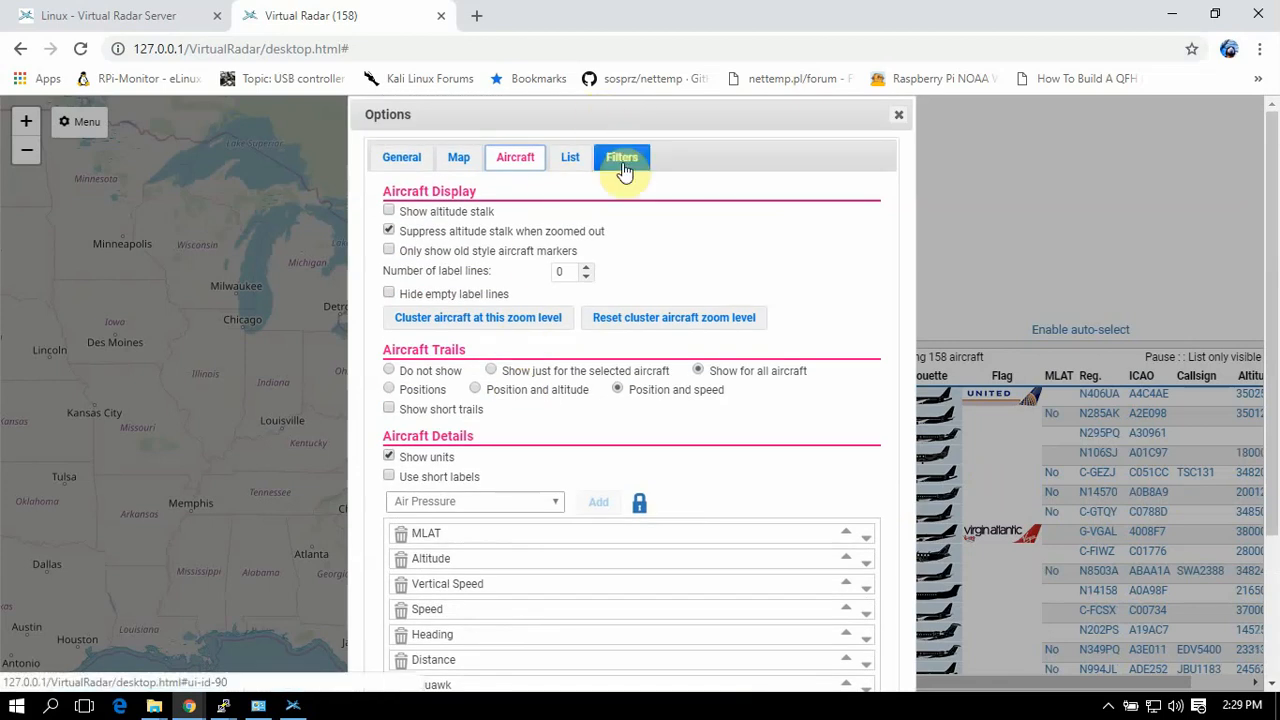
left_click(570, 158)
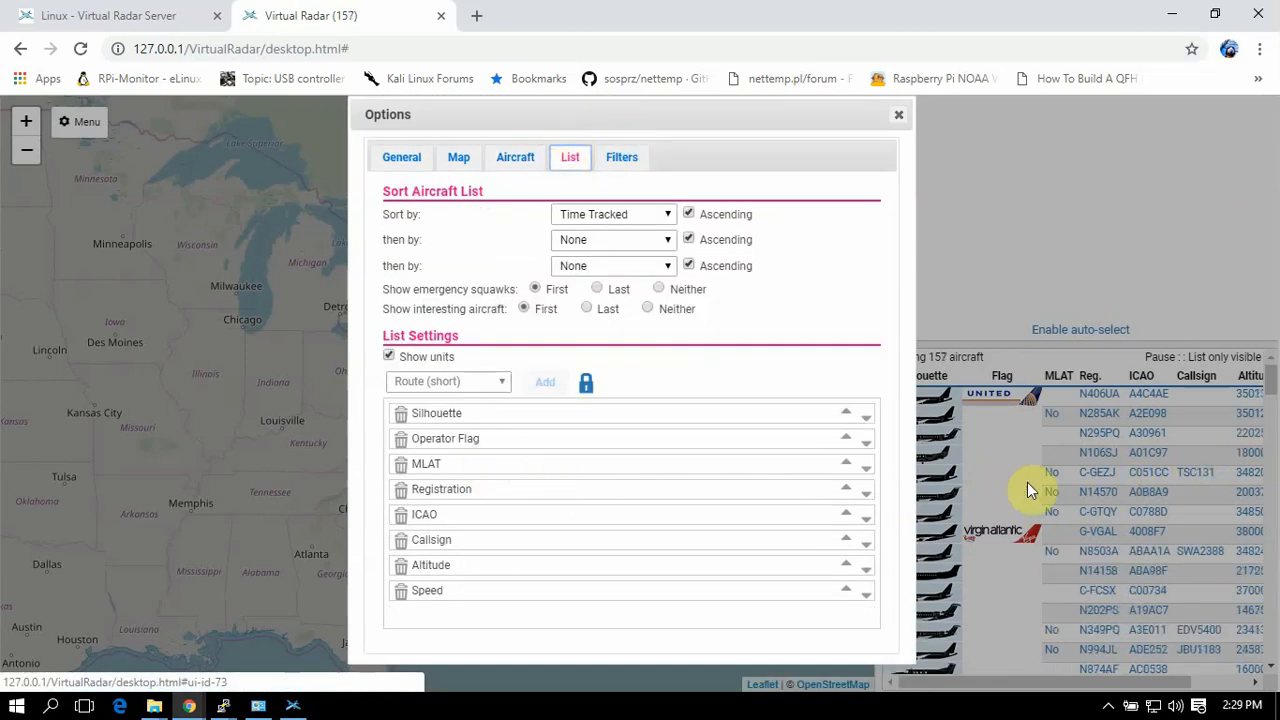
Unlock the aircraft details in the Aircraft options, remove Route (full) and Wake Turbulence, and lock them again.
left_click(515, 160)
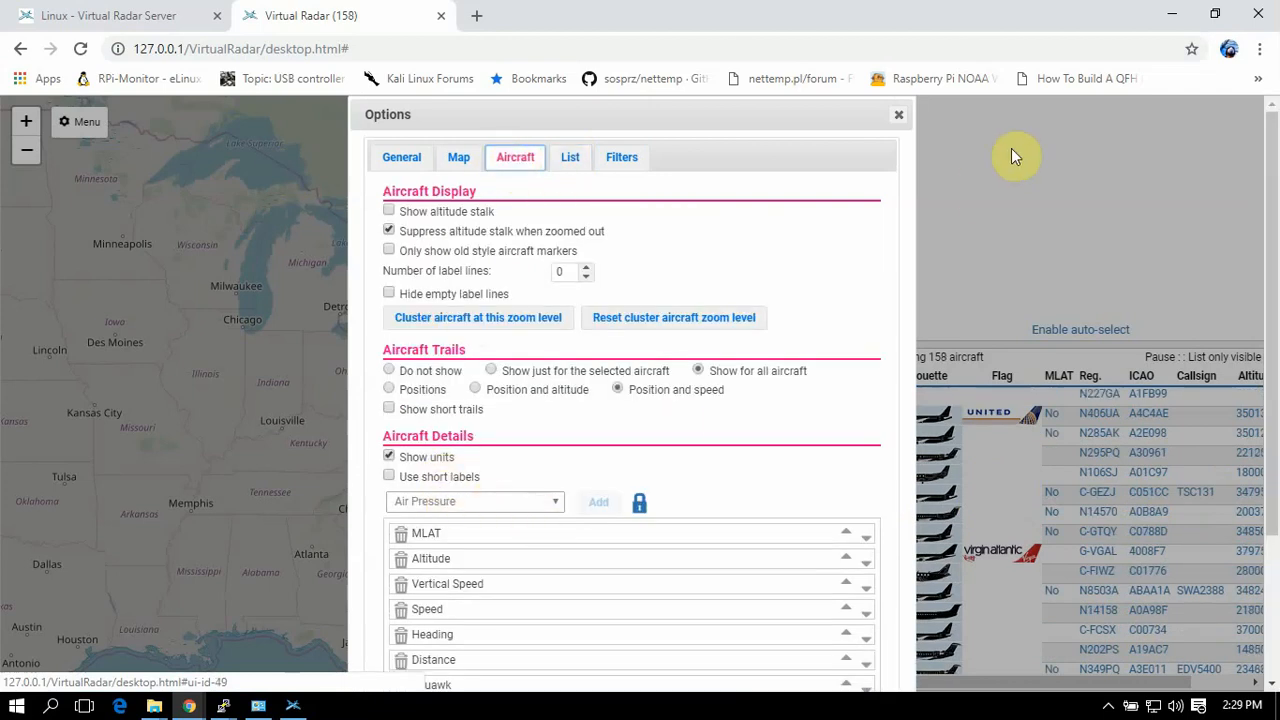
scroll(627, 493, "down", 2)
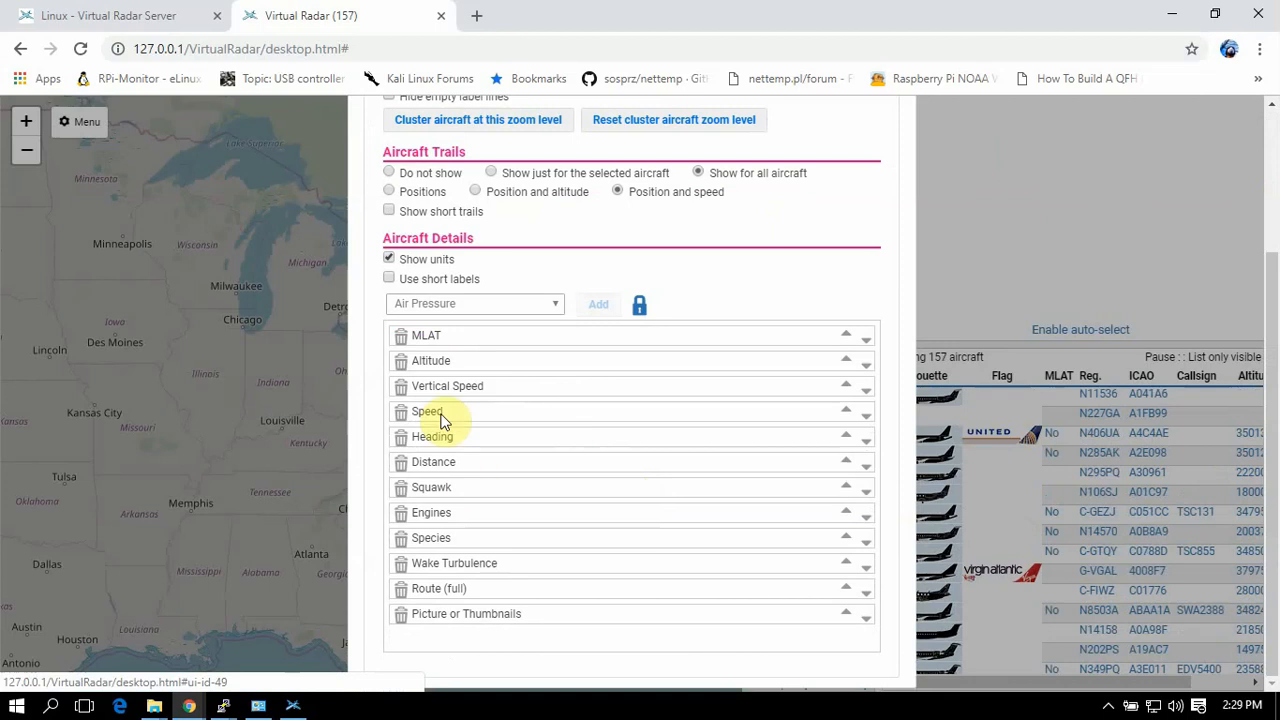
left_click(643, 309)
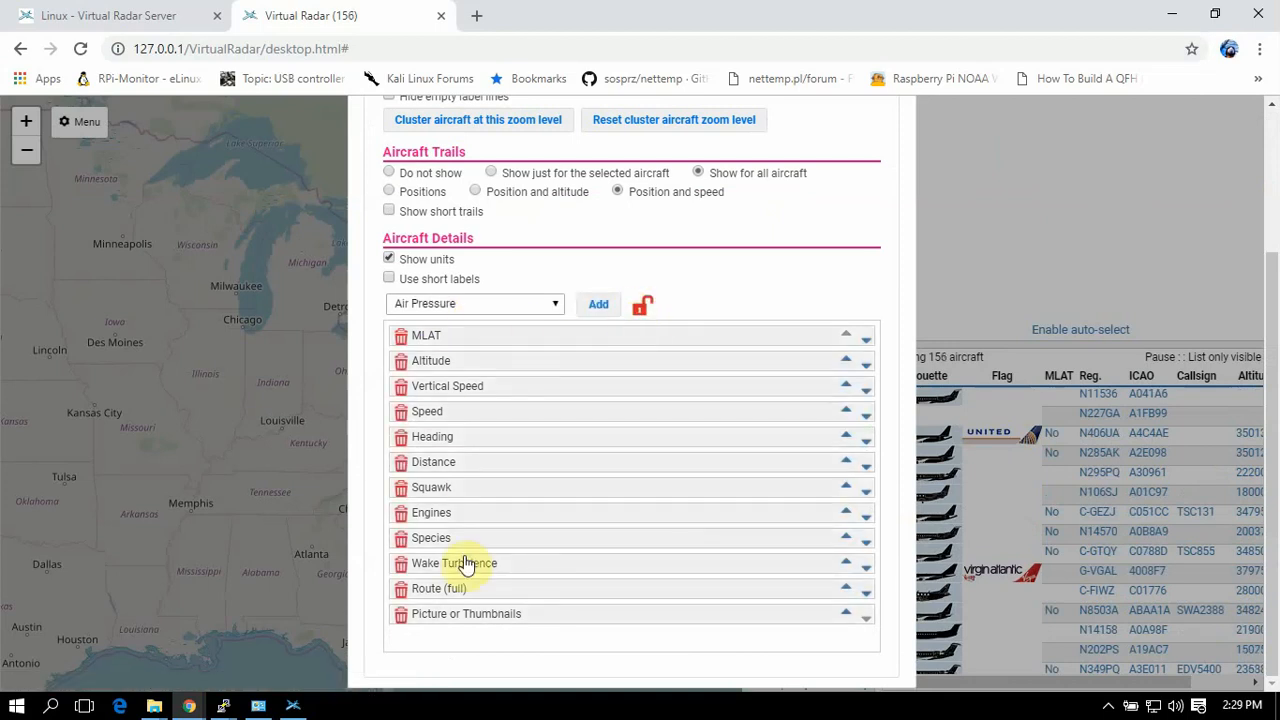
left_click(402, 591)
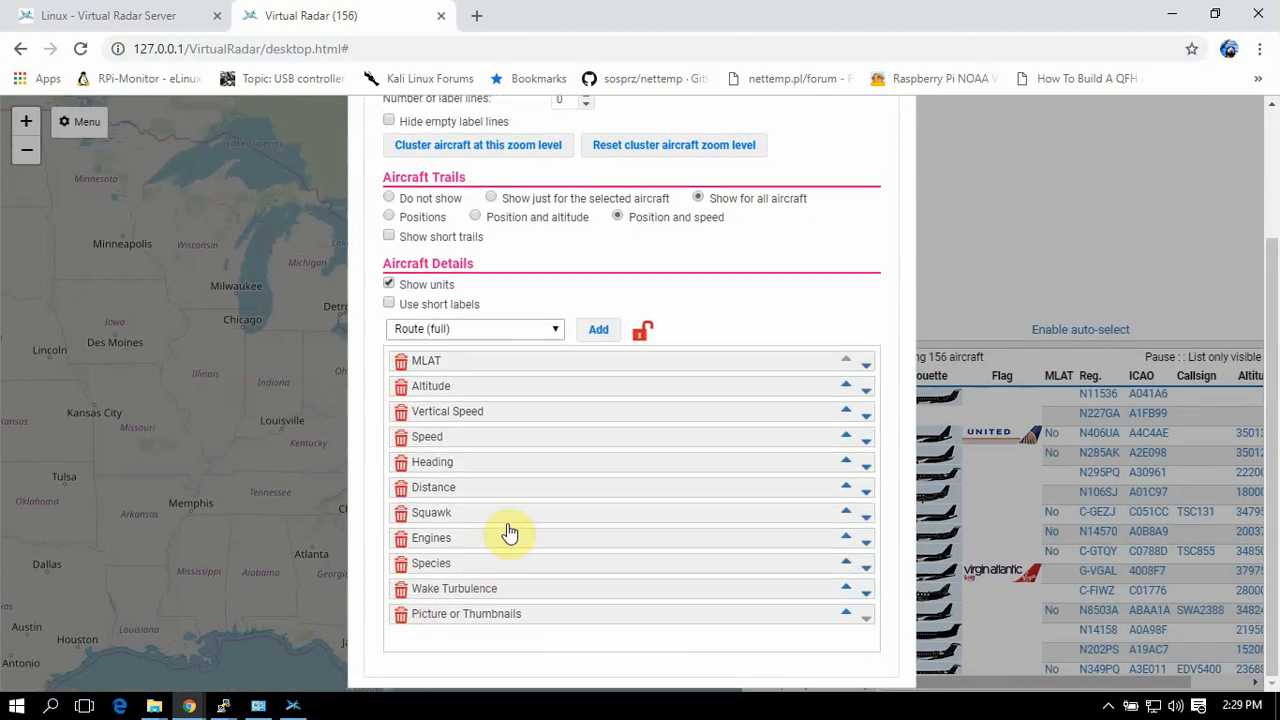
left_click(402, 590)
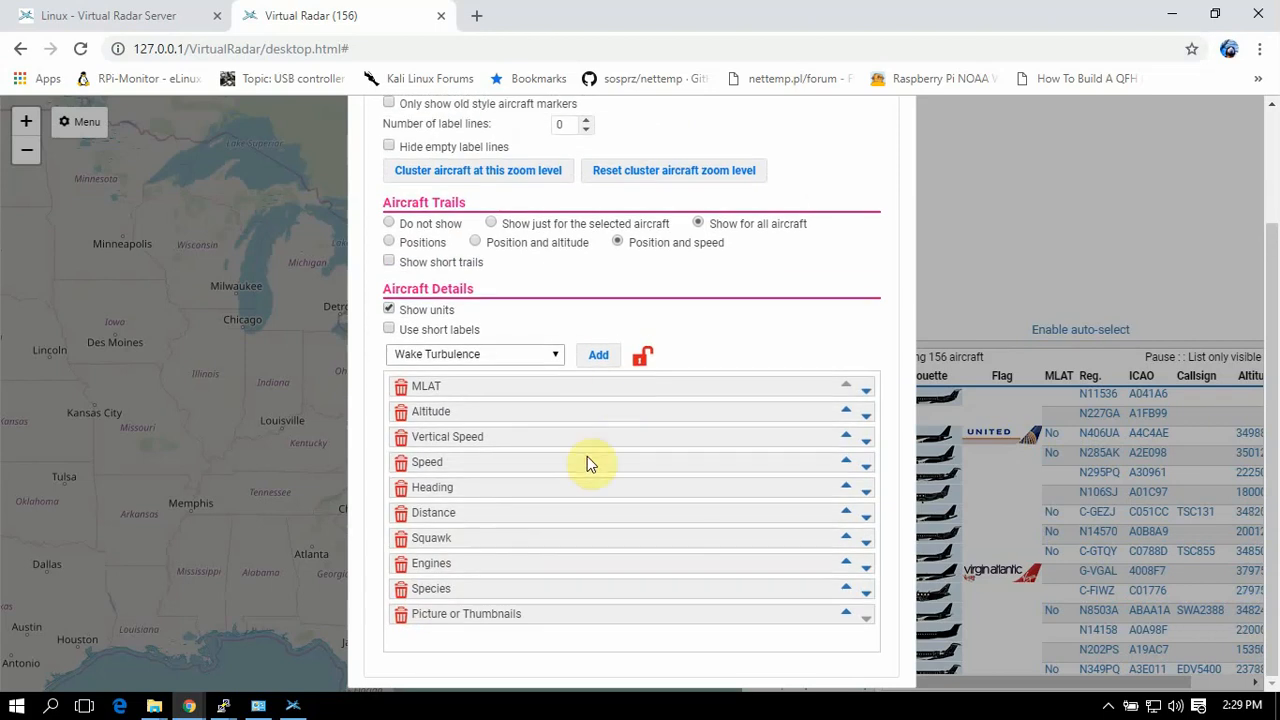
left_click(641, 359)
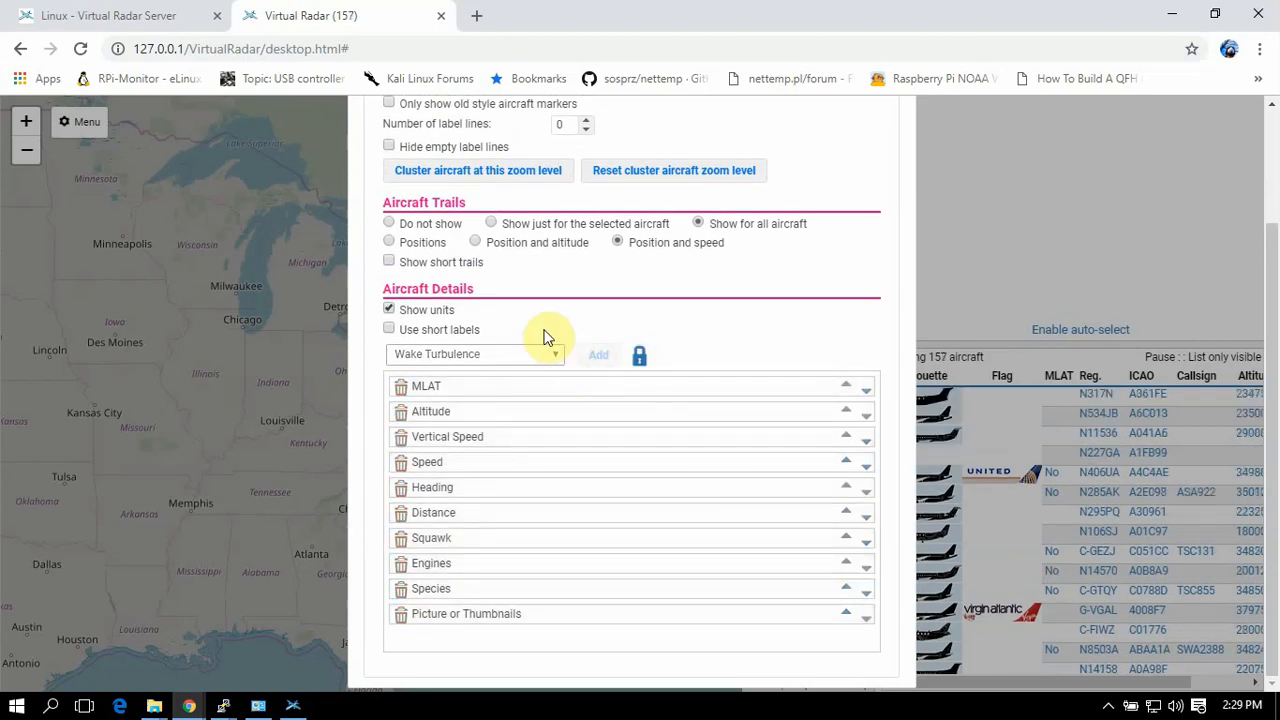
Check the aircraft list's column settings once more and close the options.
scroll(545, 338, "up", 3)
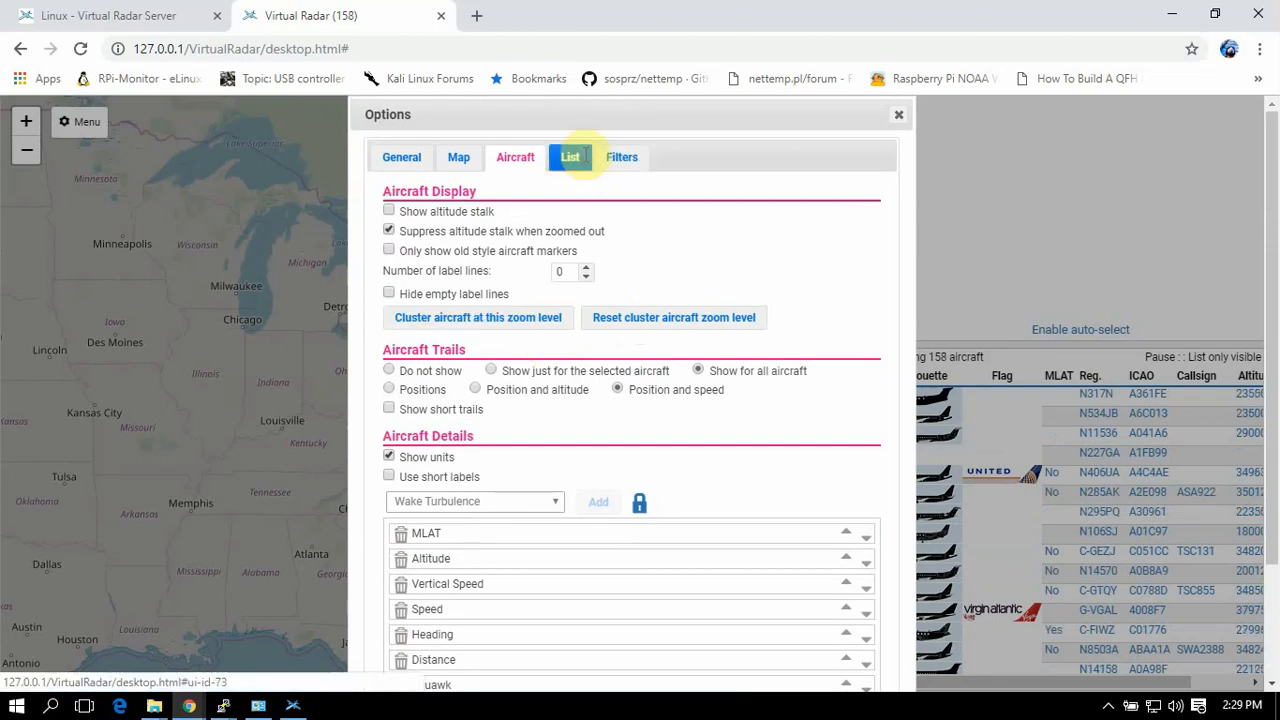
left_click(572, 157)
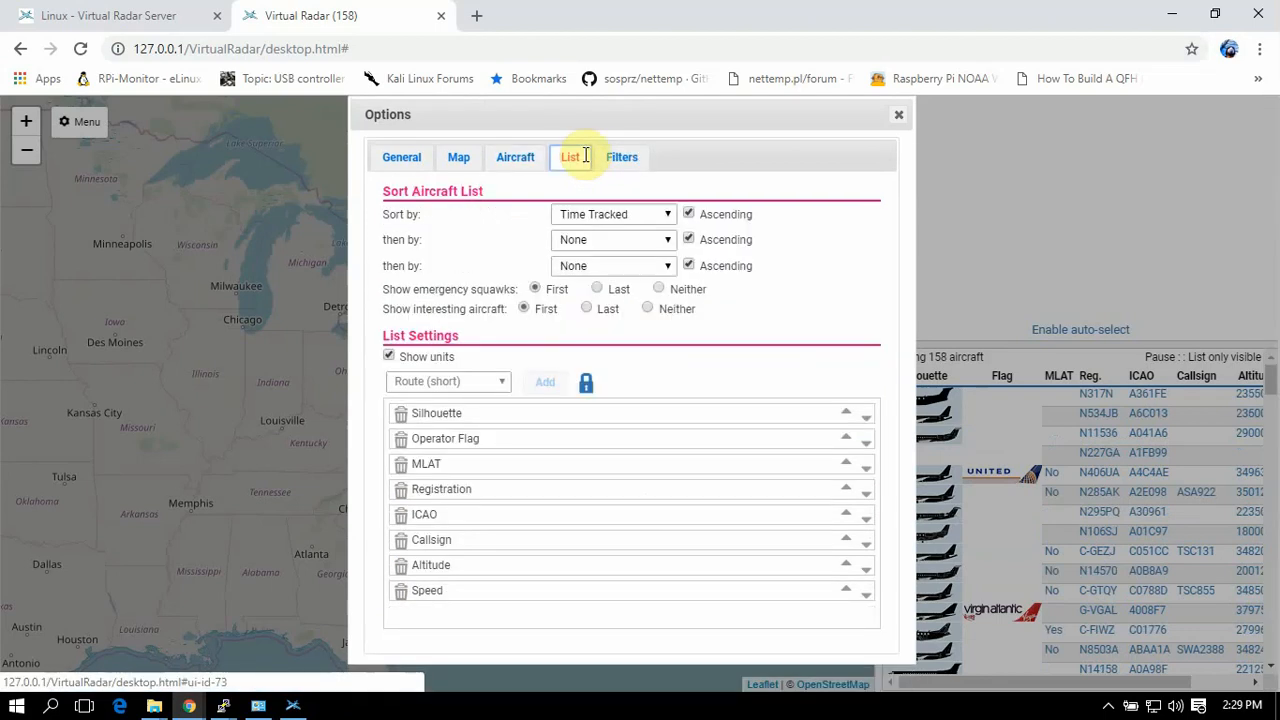
left_click(899, 117)
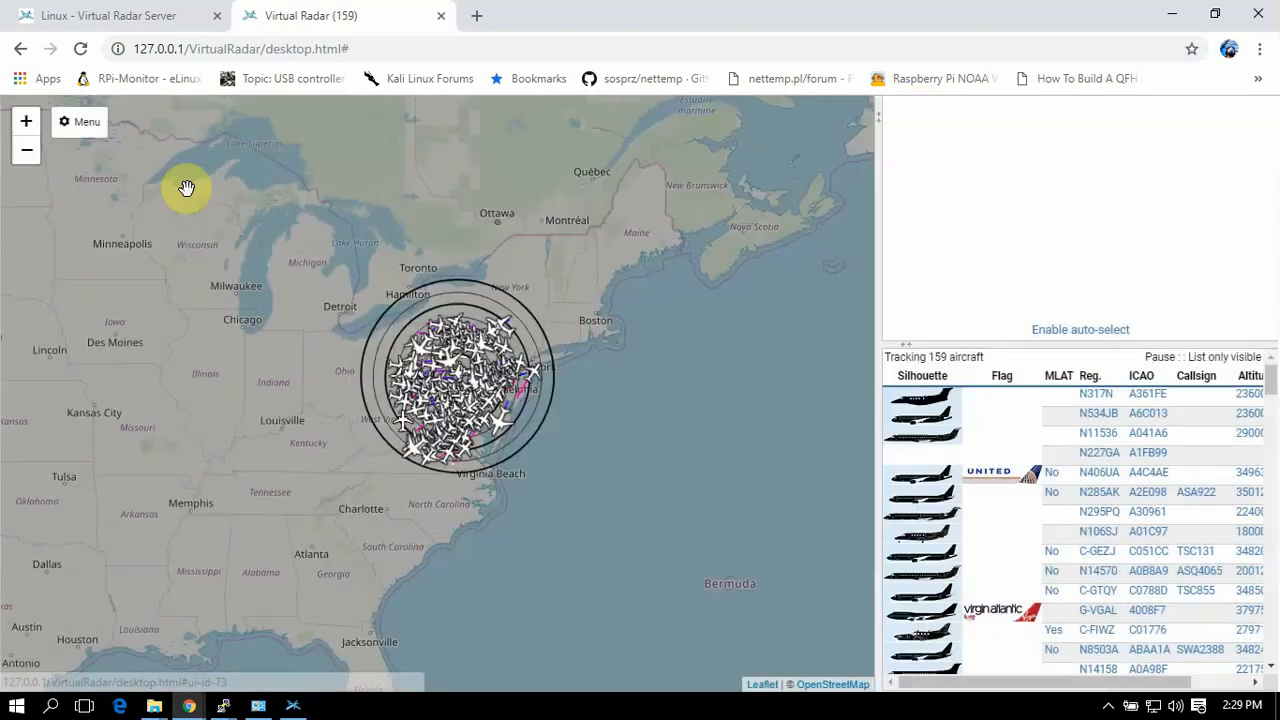
Set the radar page's receiver to < Default >.
left_click(85, 124)
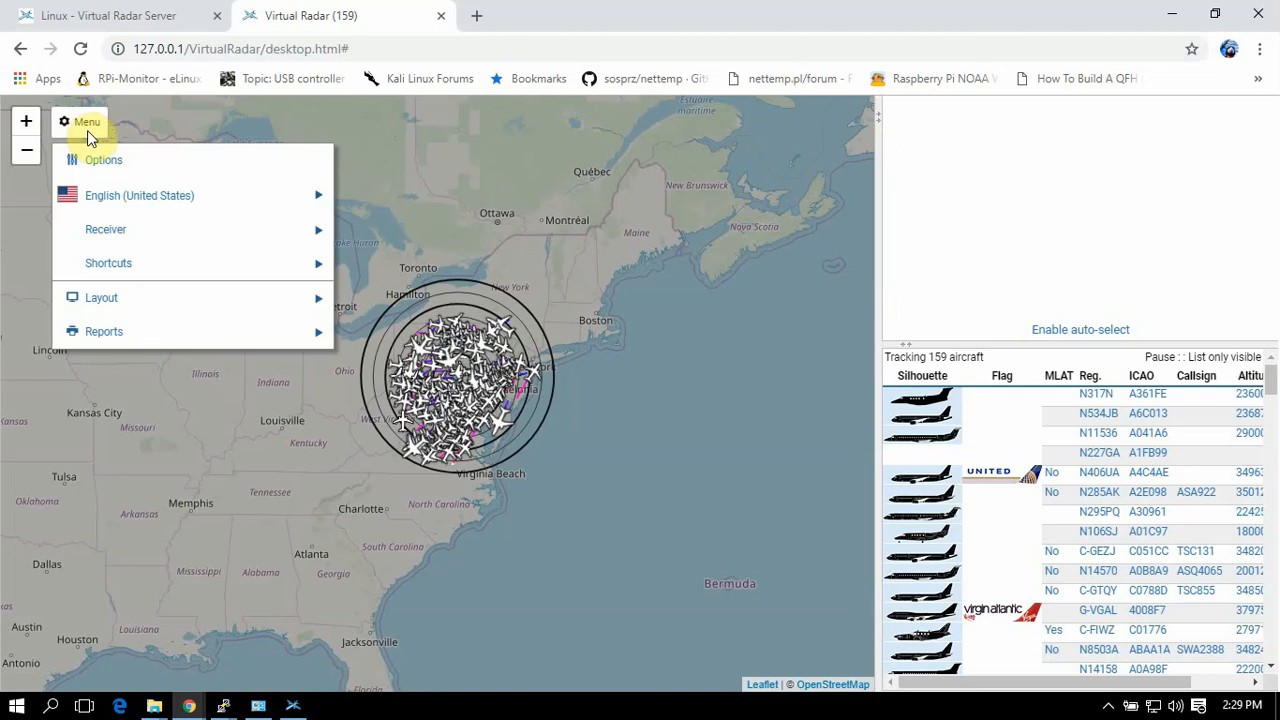
left_click(118, 240)
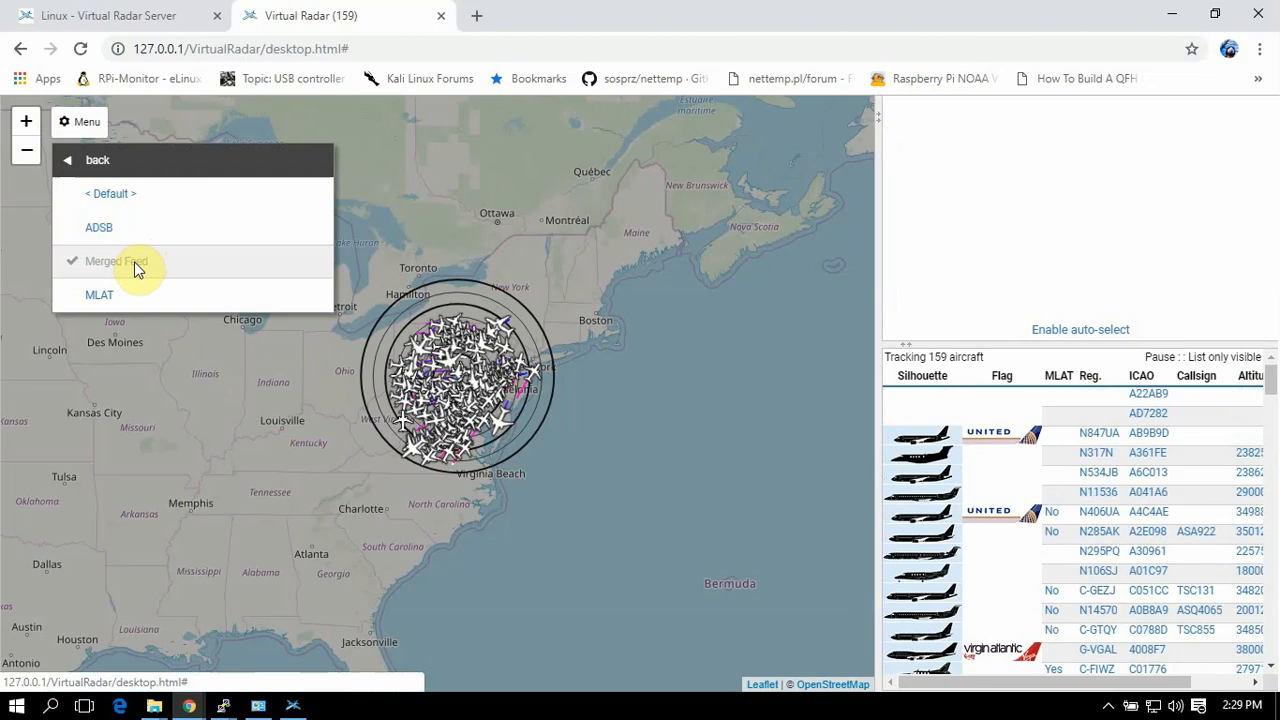
left_click(112, 193)
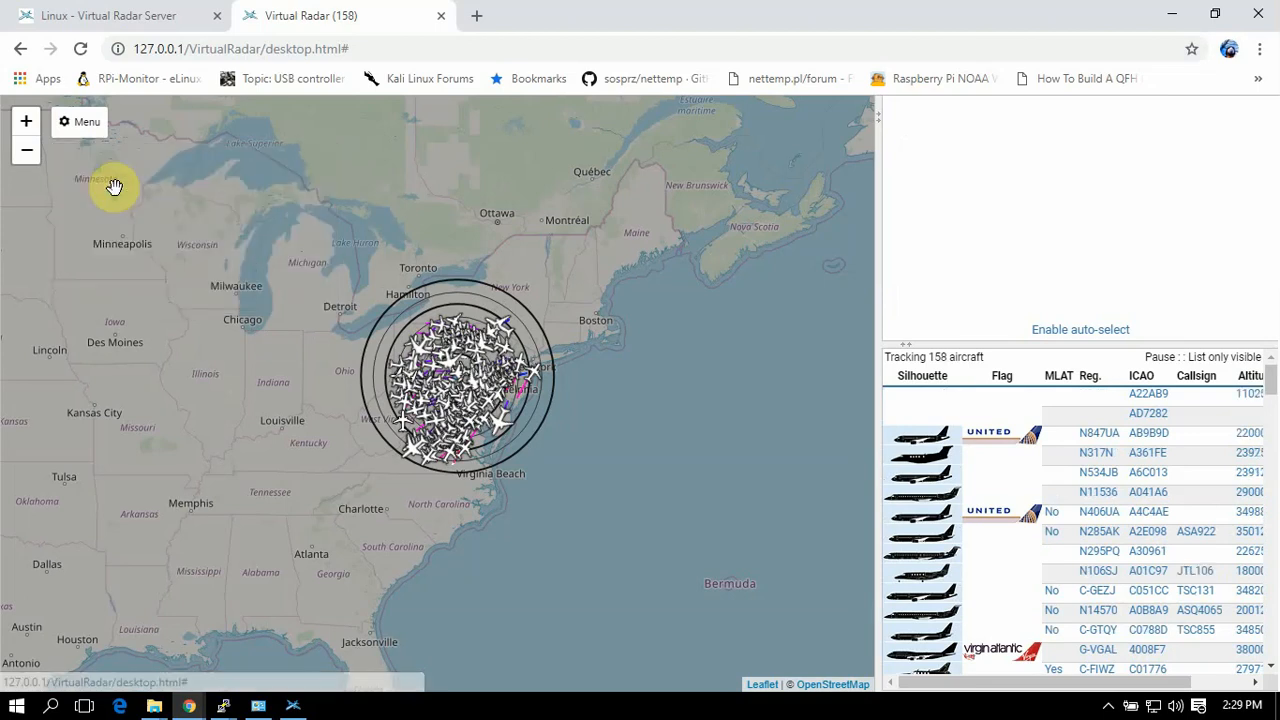
Switch the radar page's receiver to MLAT, and return it to Merged Feed.
left_click(88, 130)
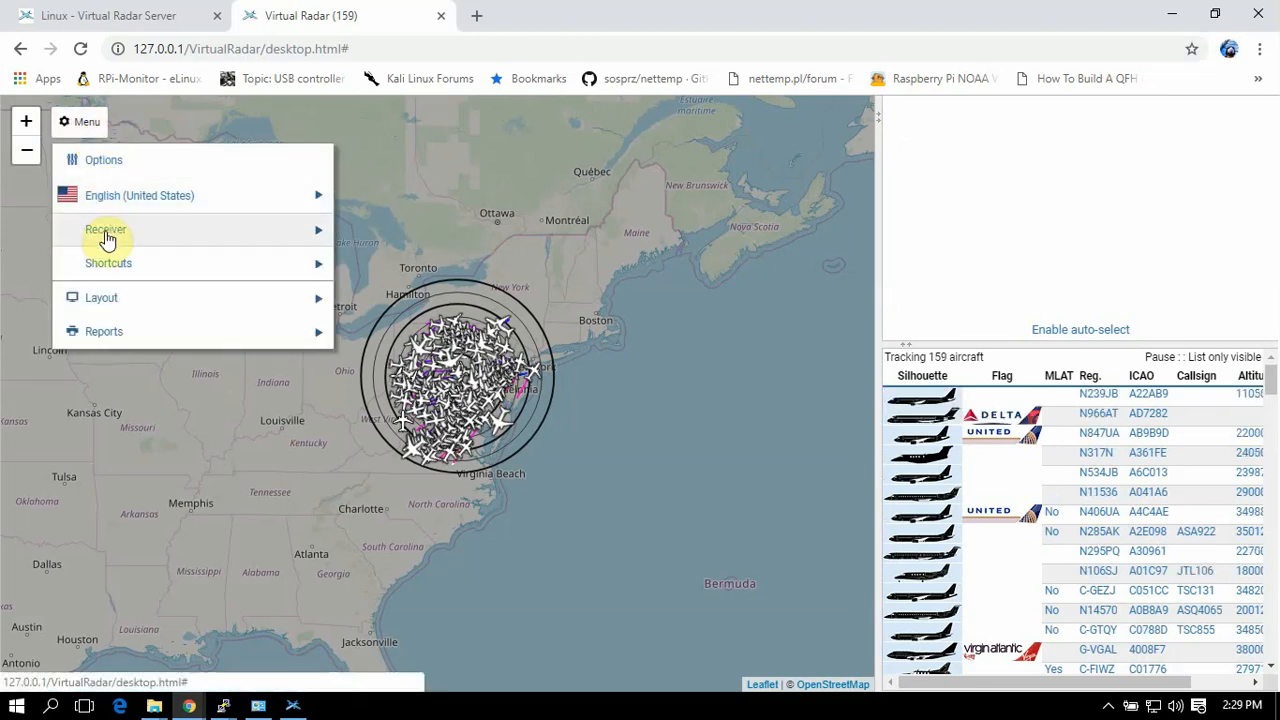
left_click(106, 232)
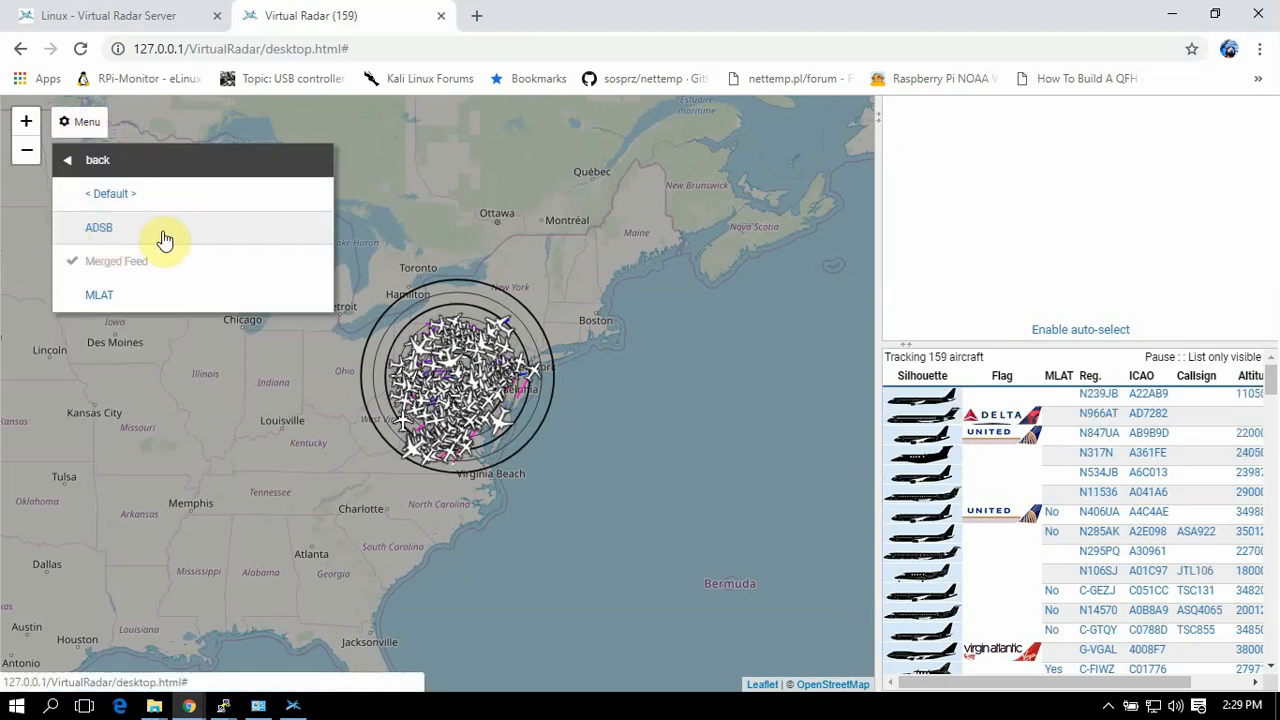
left_click(118, 304)
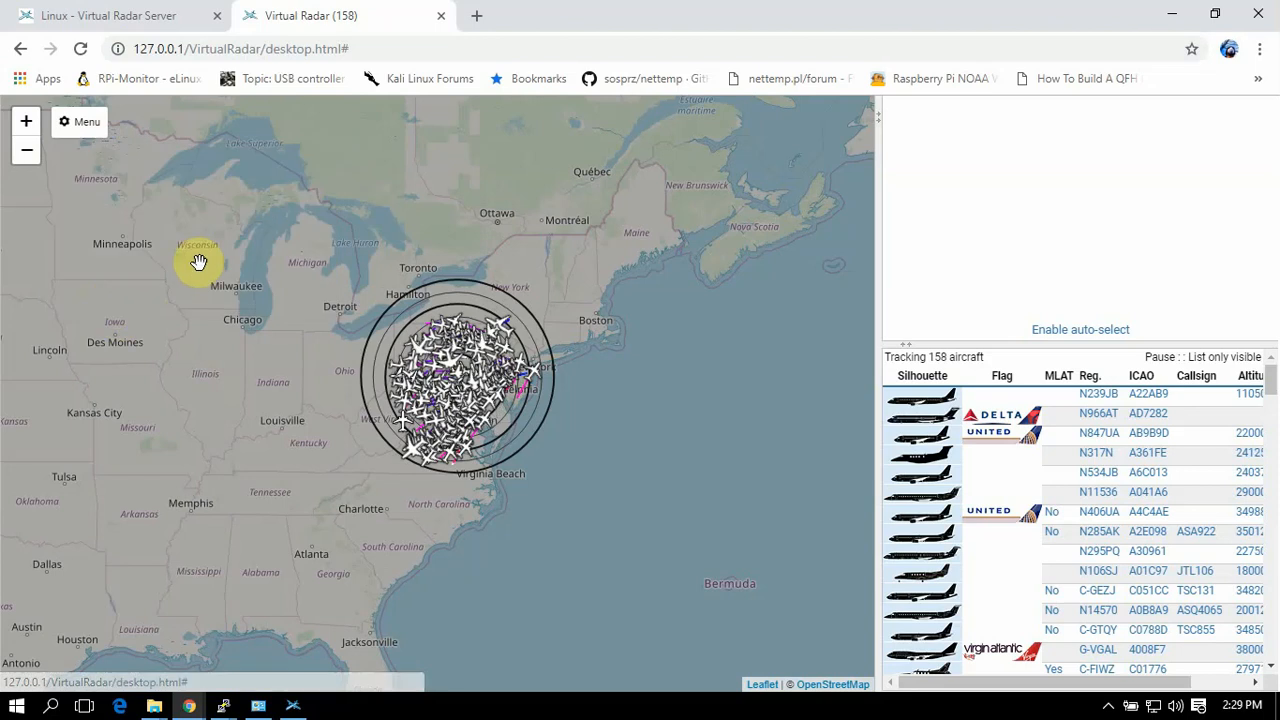
left_click(104, 130)
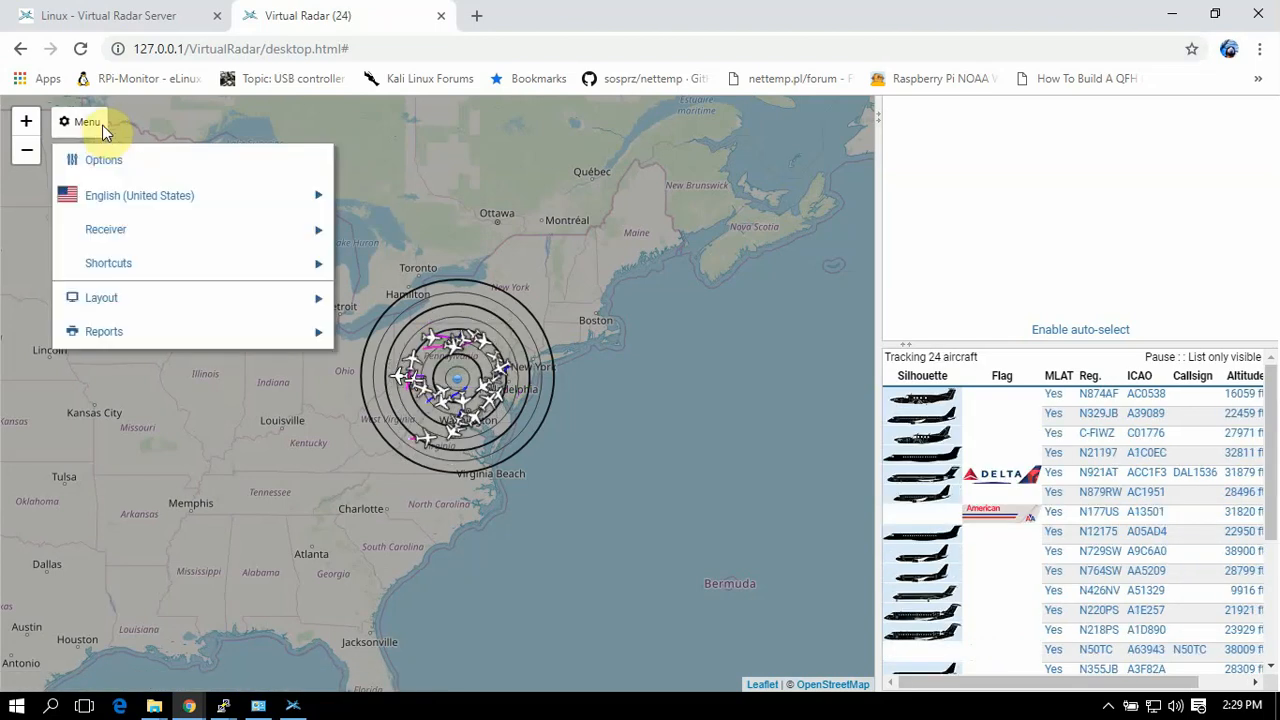
left_click(140, 240)
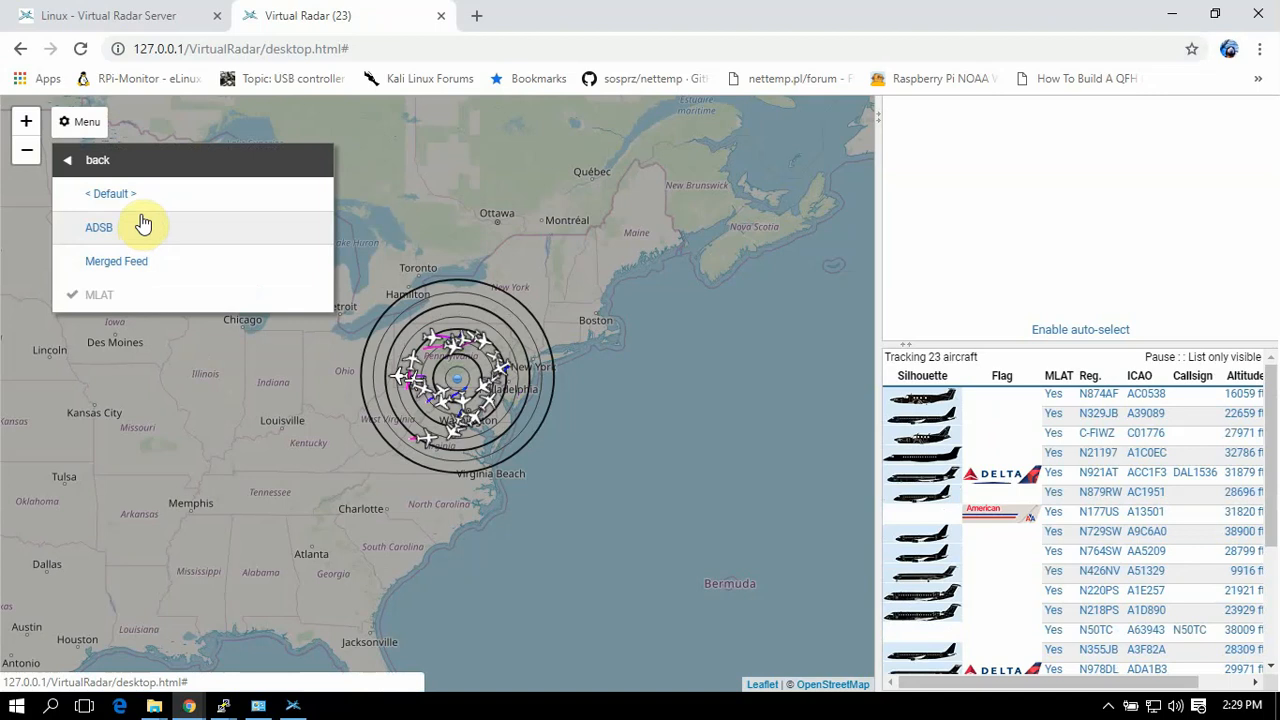
left_click(127, 259)
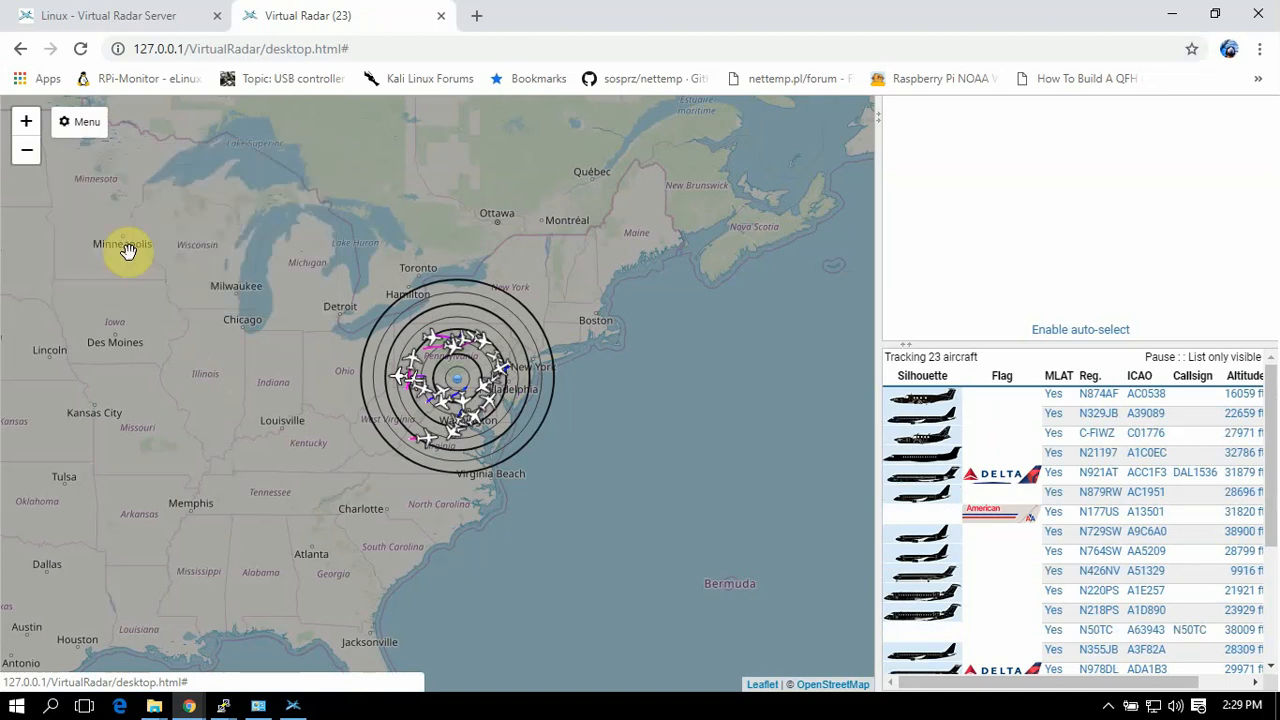
Look through the reports offered by the radar page.
left_click(87, 123)
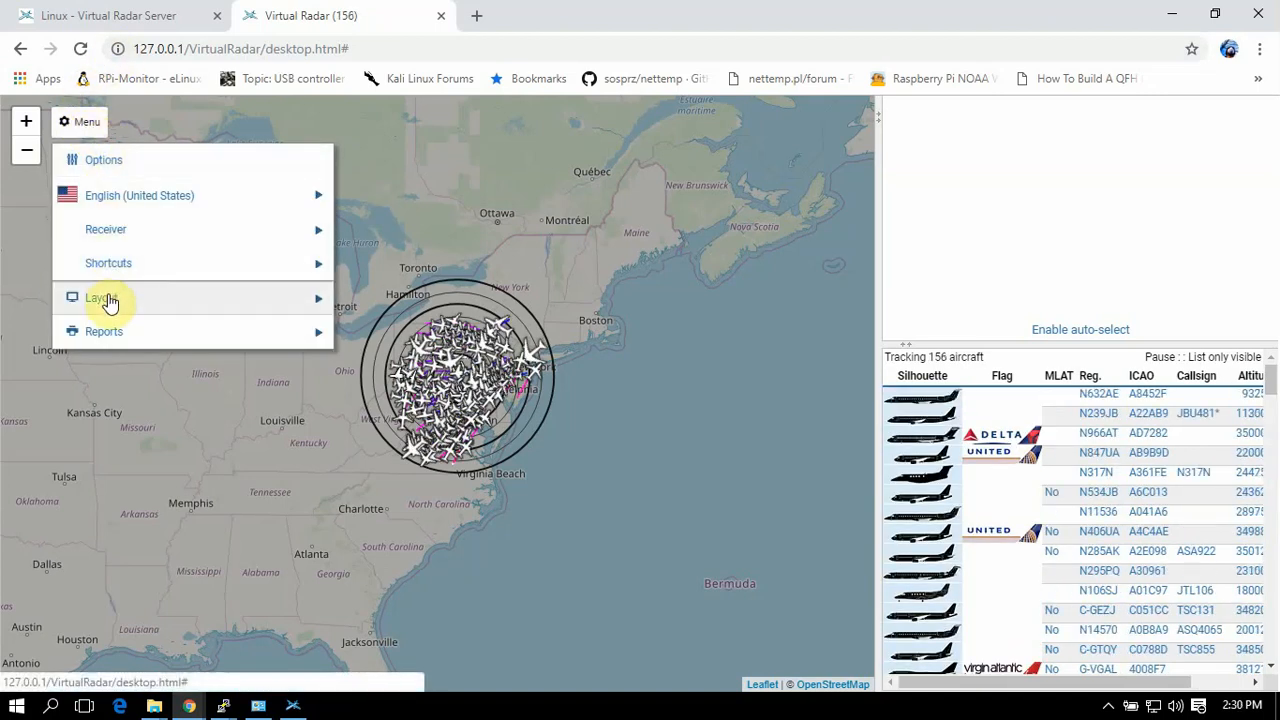
left_click(104, 333)
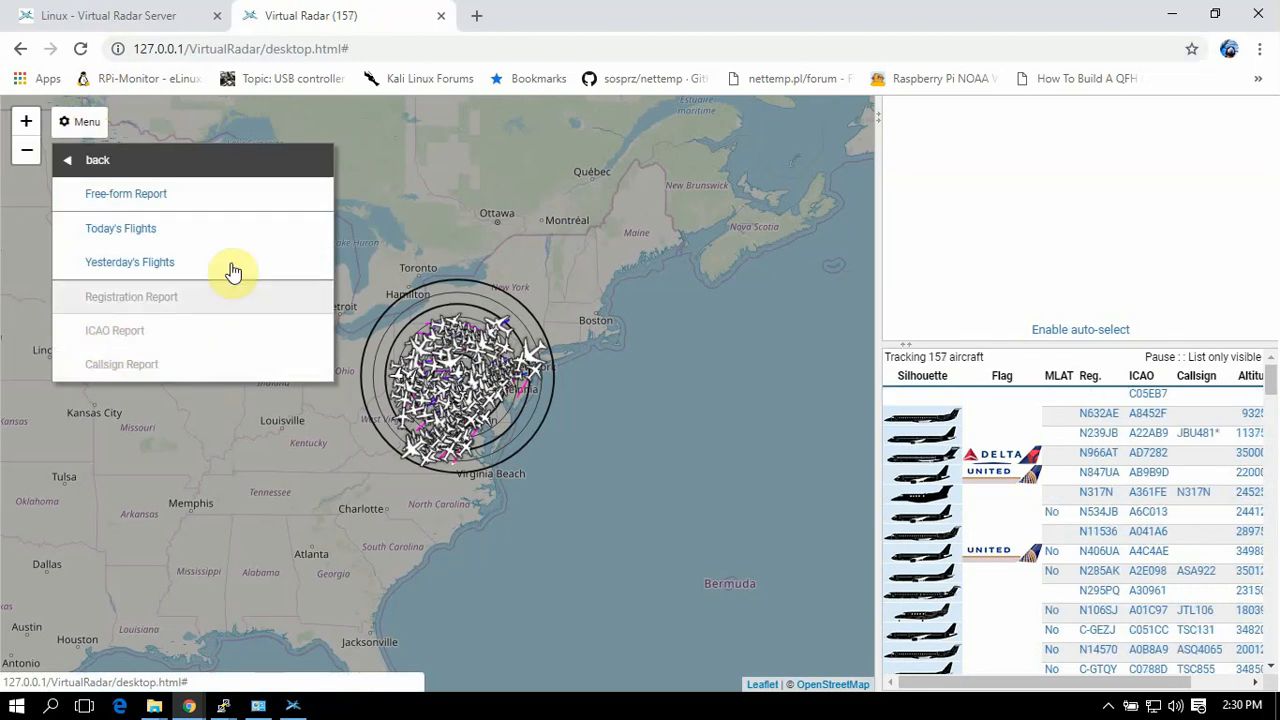
left_click(95, 163)
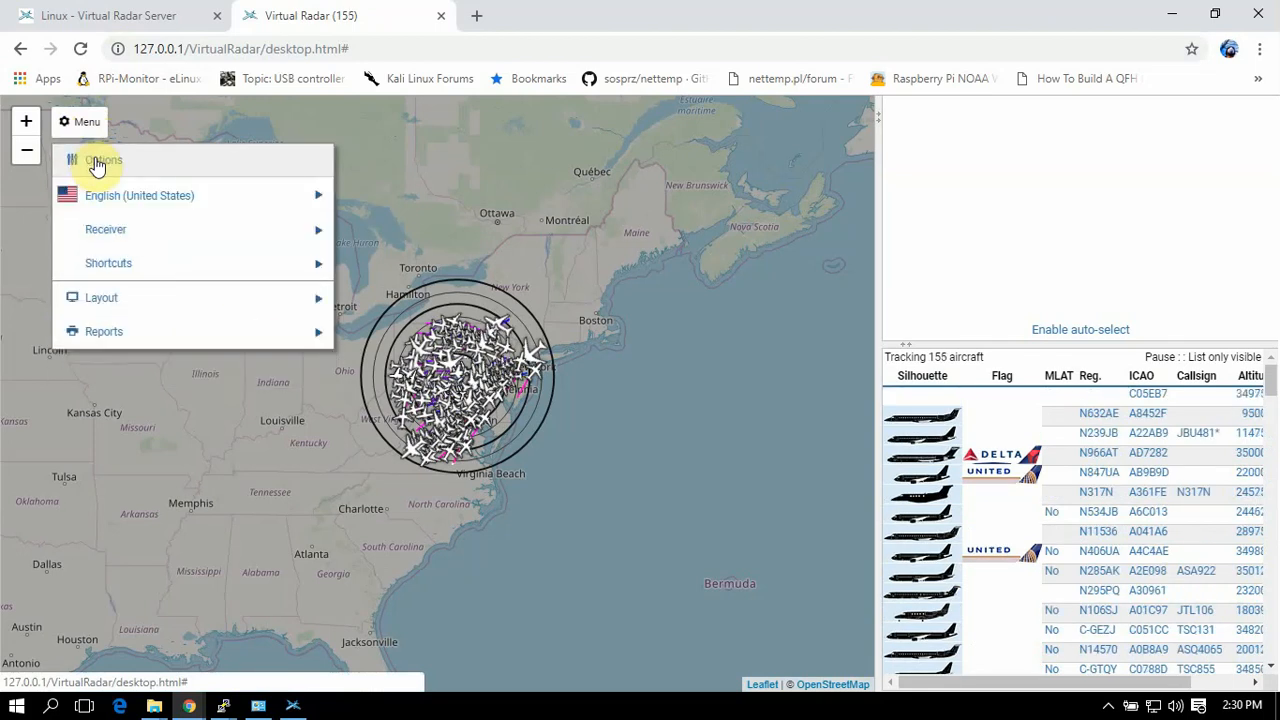
Try the Tall Detail, Map Top layout and return the radar page to the Classic layout.
left_click(127, 298)
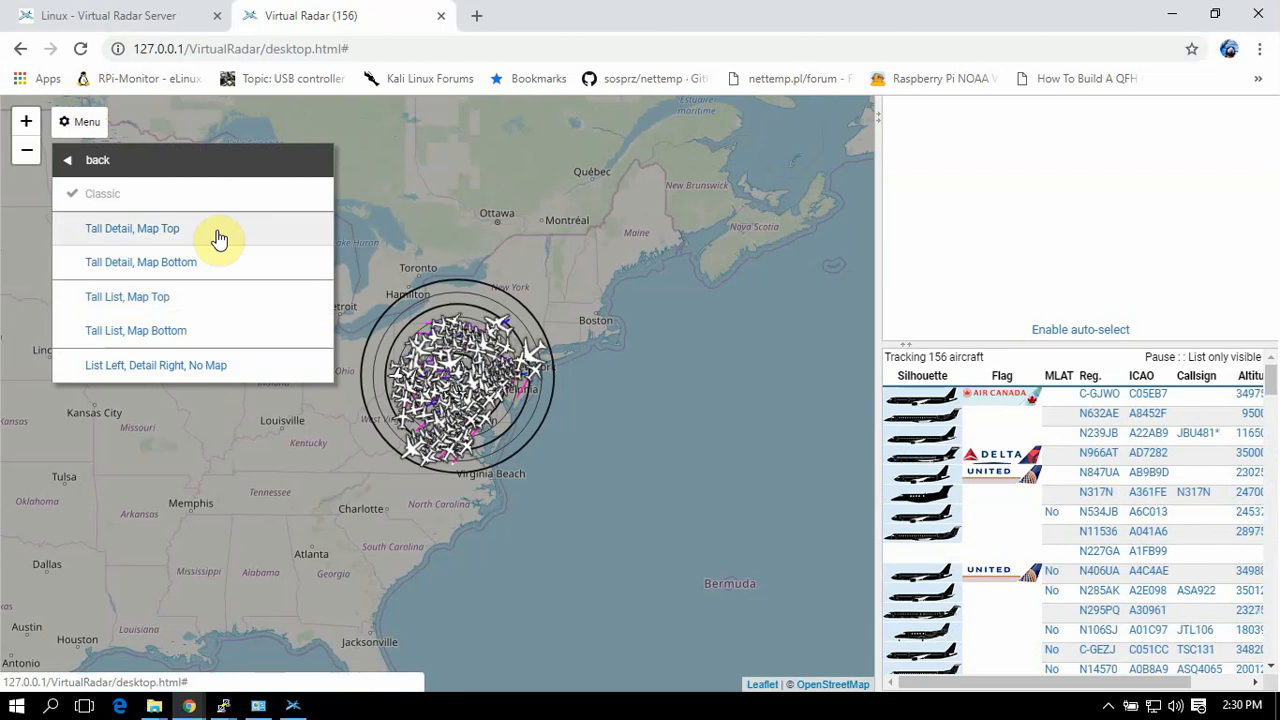
left_click(143, 229)
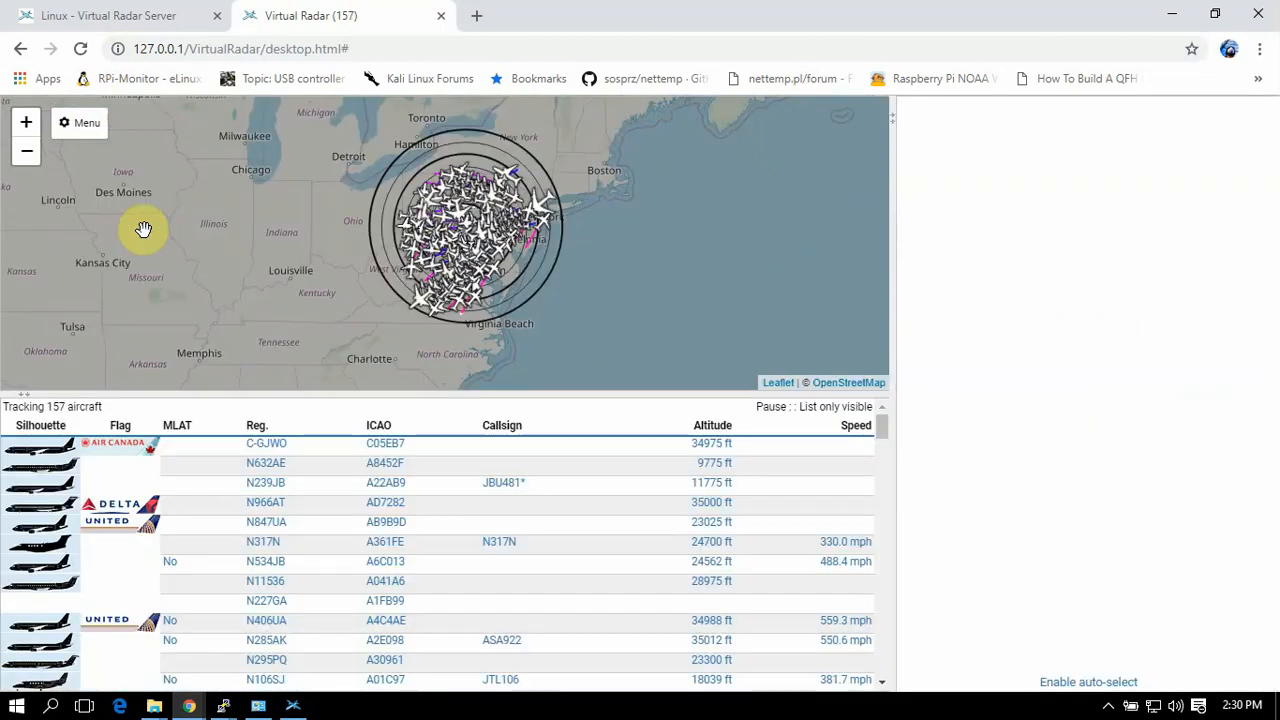
left_click(86, 124)
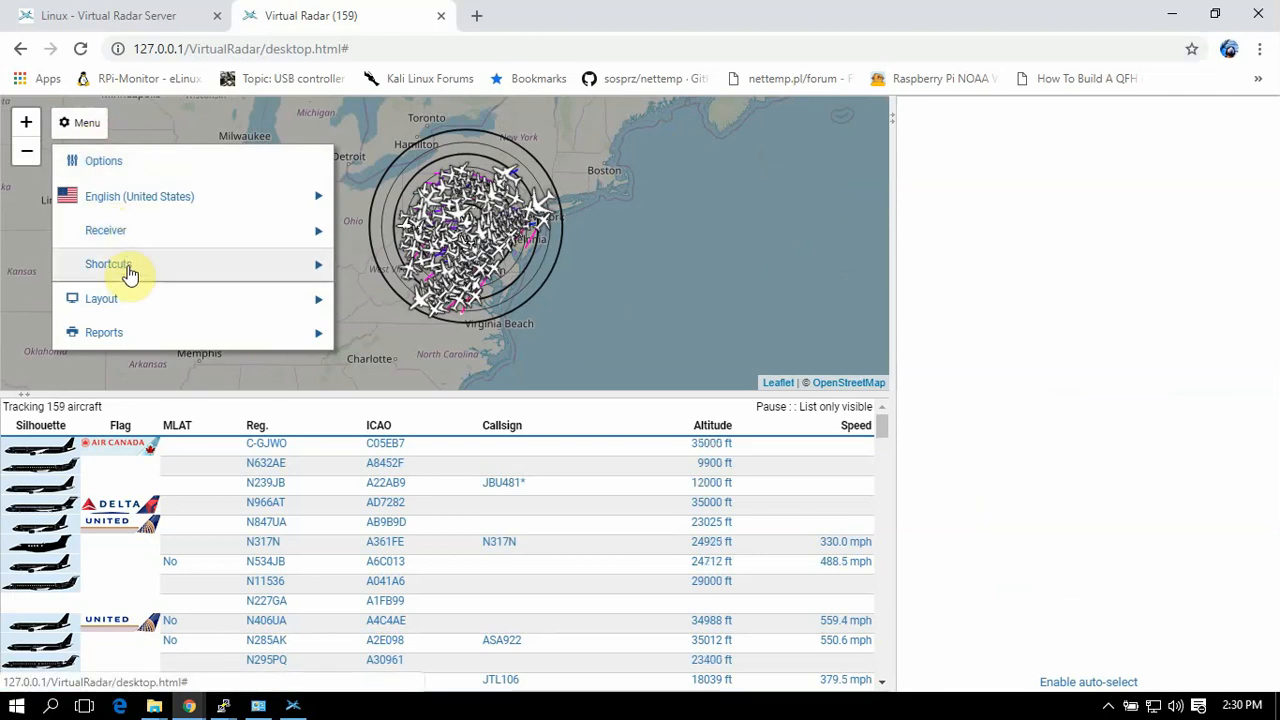
left_click(115, 300)
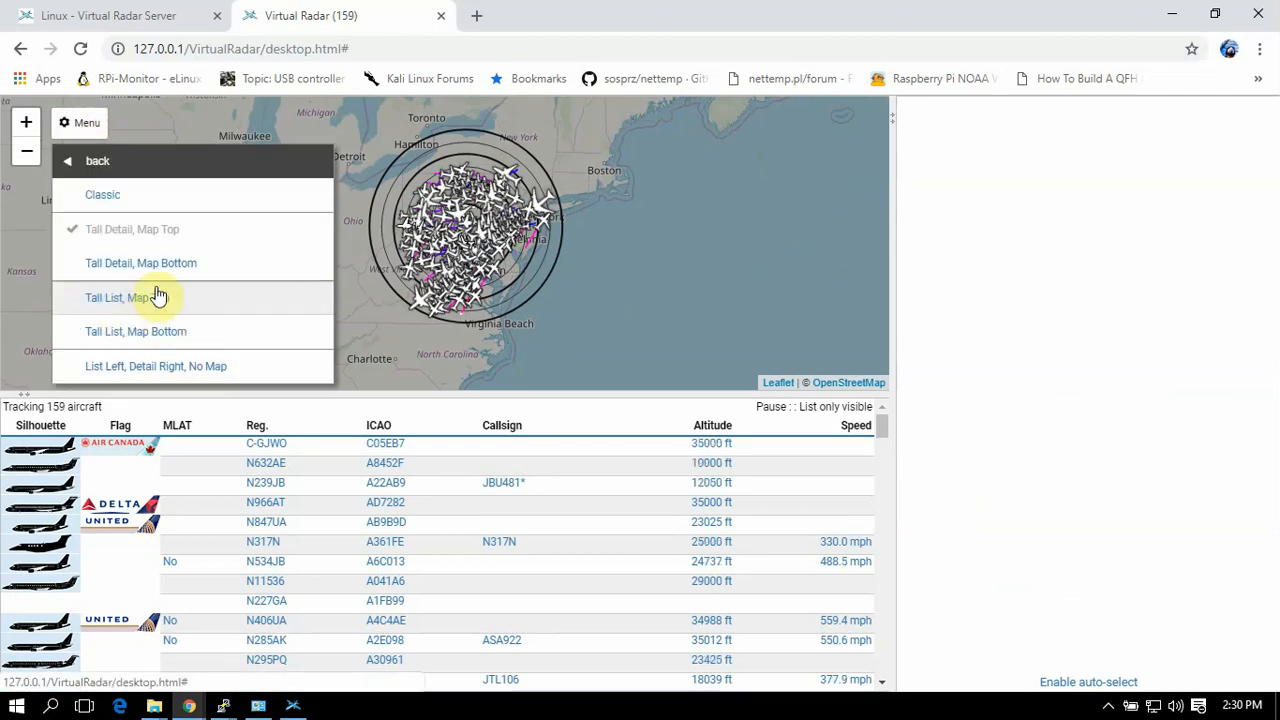
left_click(113, 197)
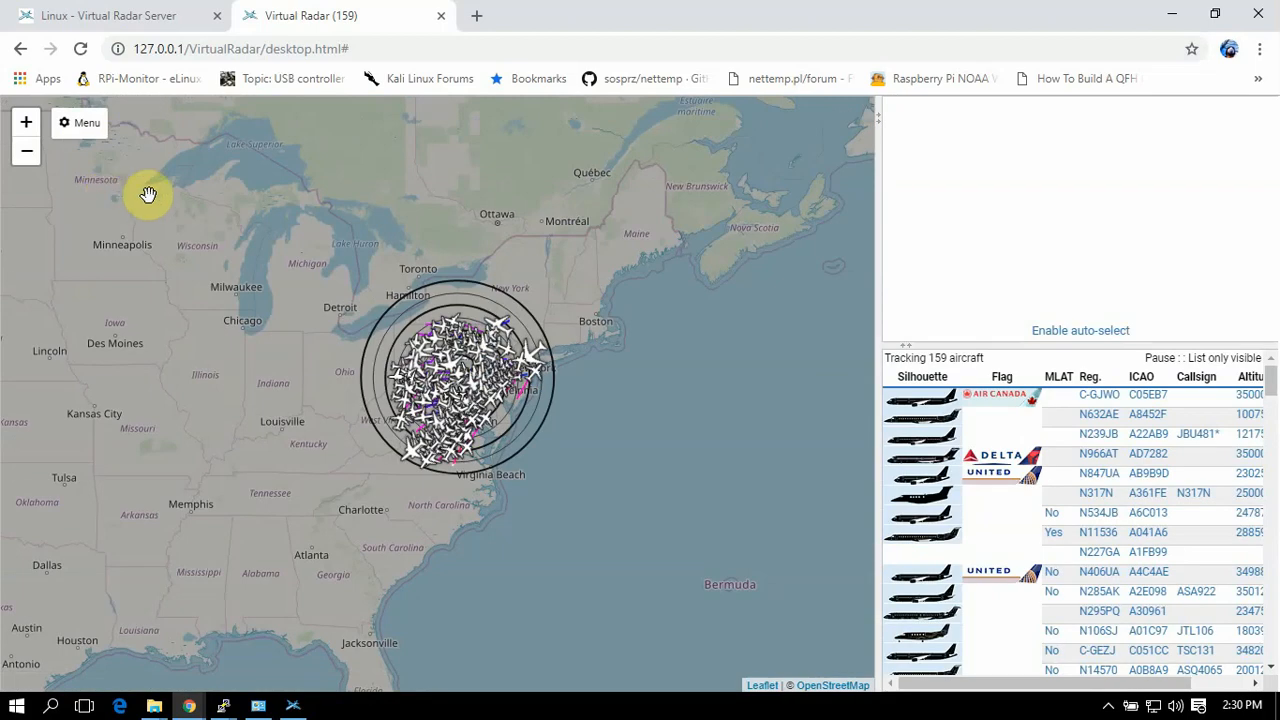
Open the radar page's Map options and check the distance units offered for the range circles.
left_click(95, 134)
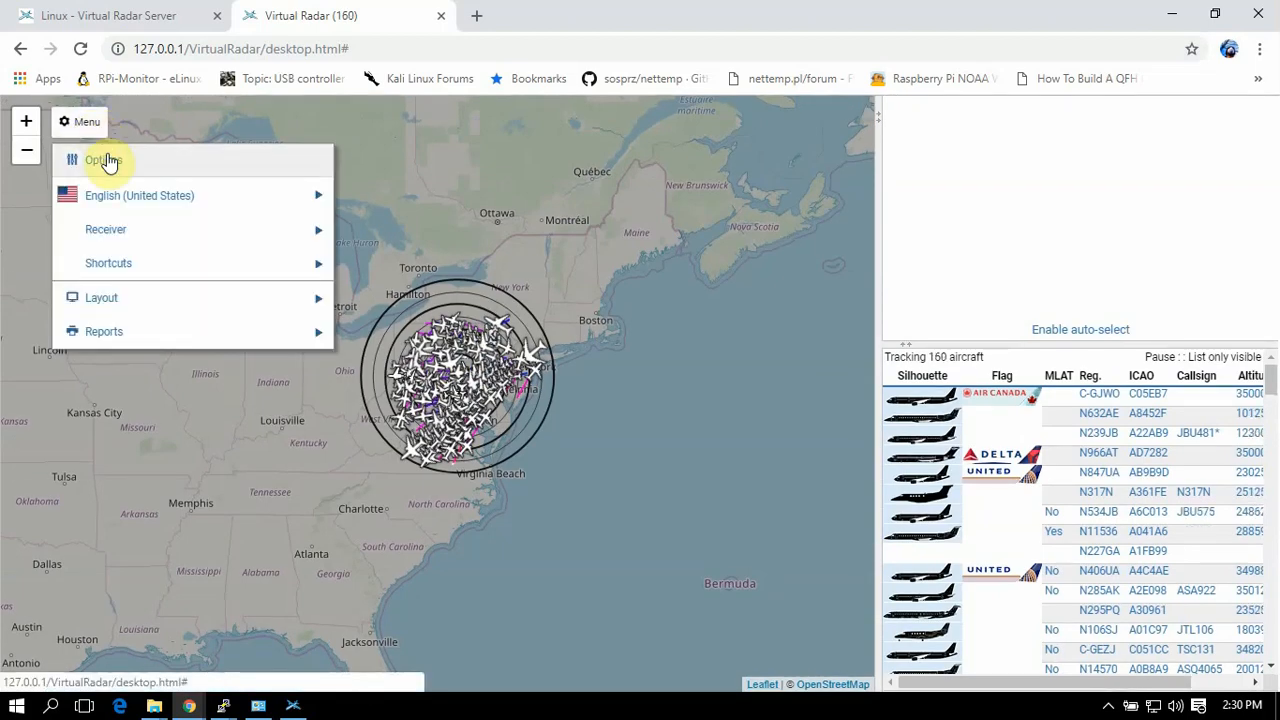
left_click(108, 160)
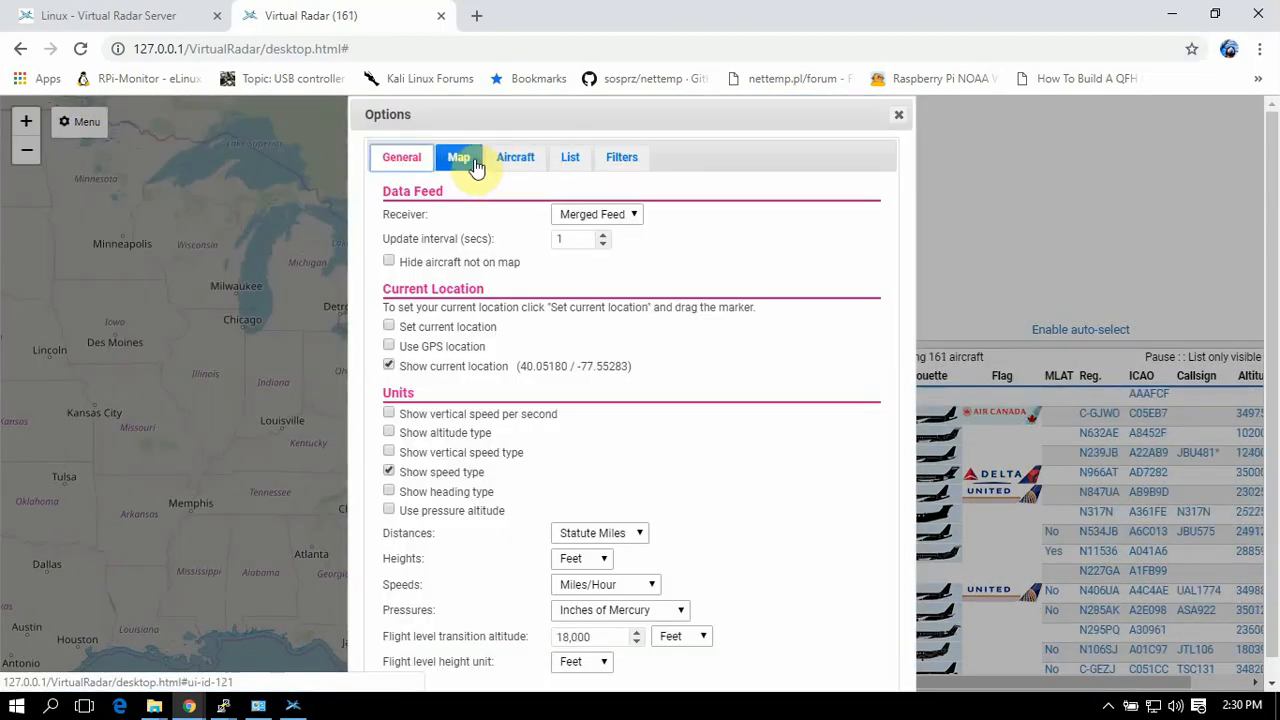
left_click(470, 160)
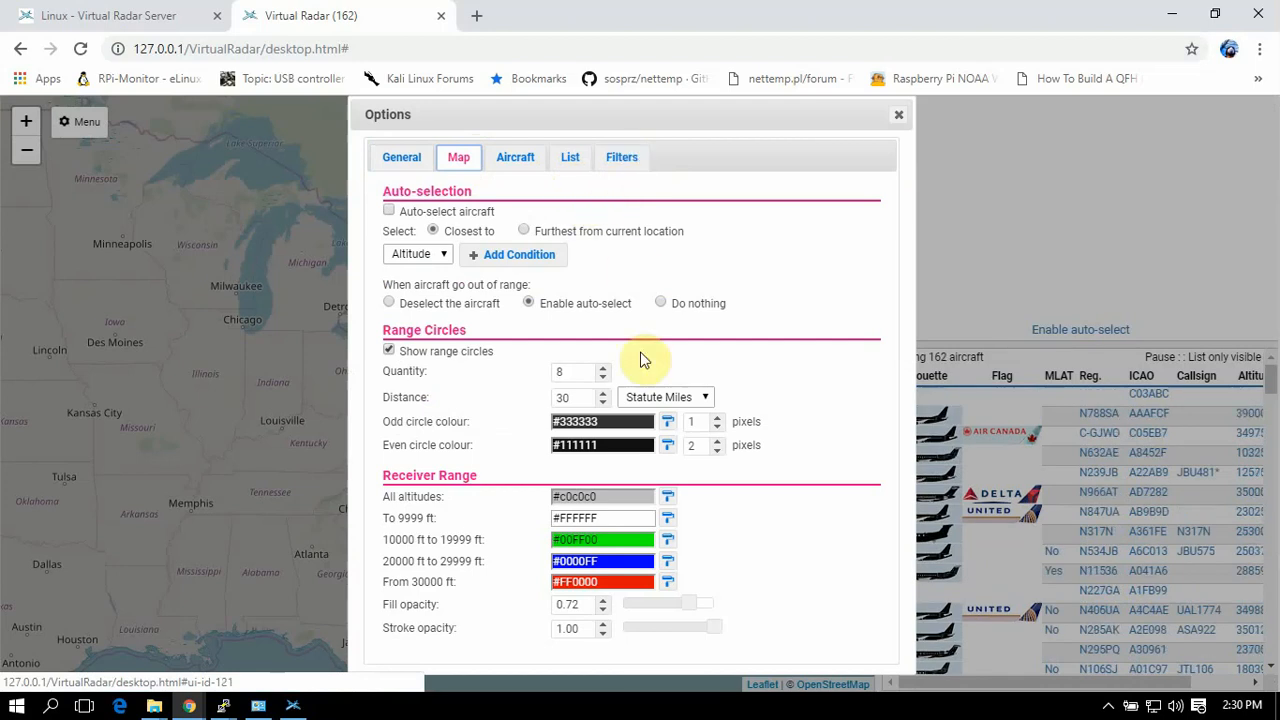
left_click(662, 399)
left_click(660, 400)
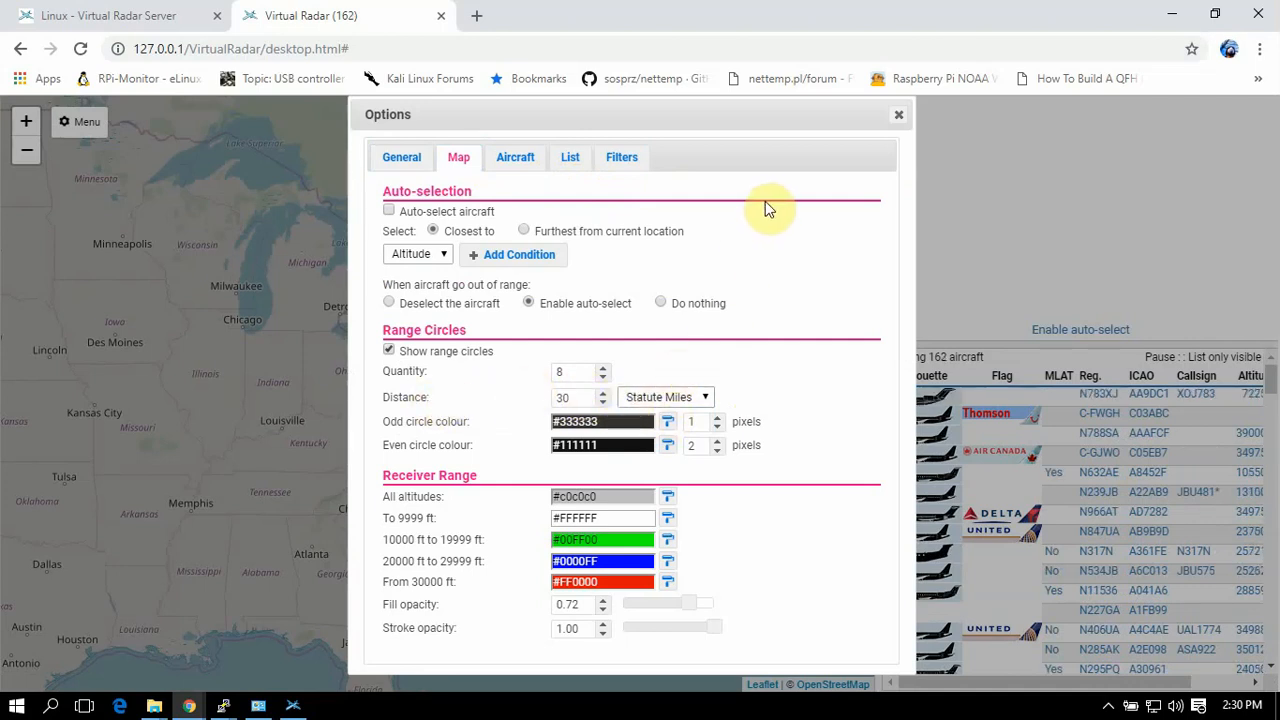
Switch to Virtual Radar Server, look through its available tools, and return to the radar page.
left_click(291, 706)
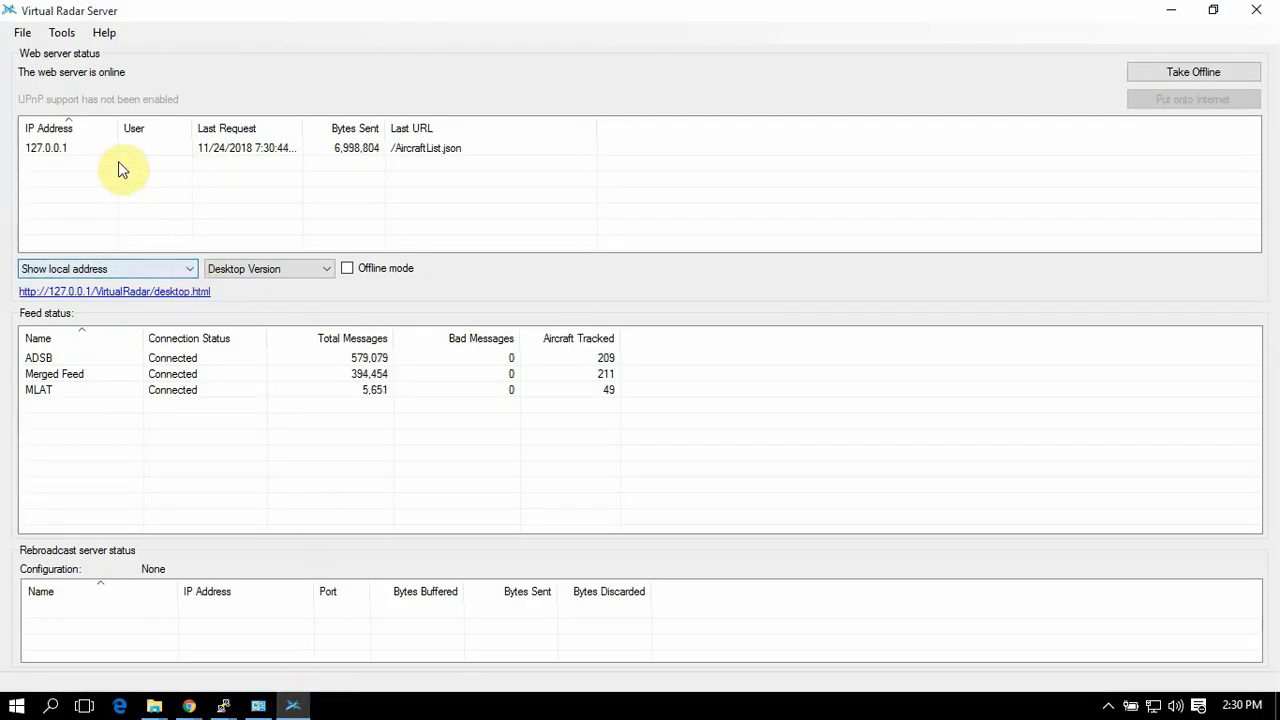
left_click(76, 34)
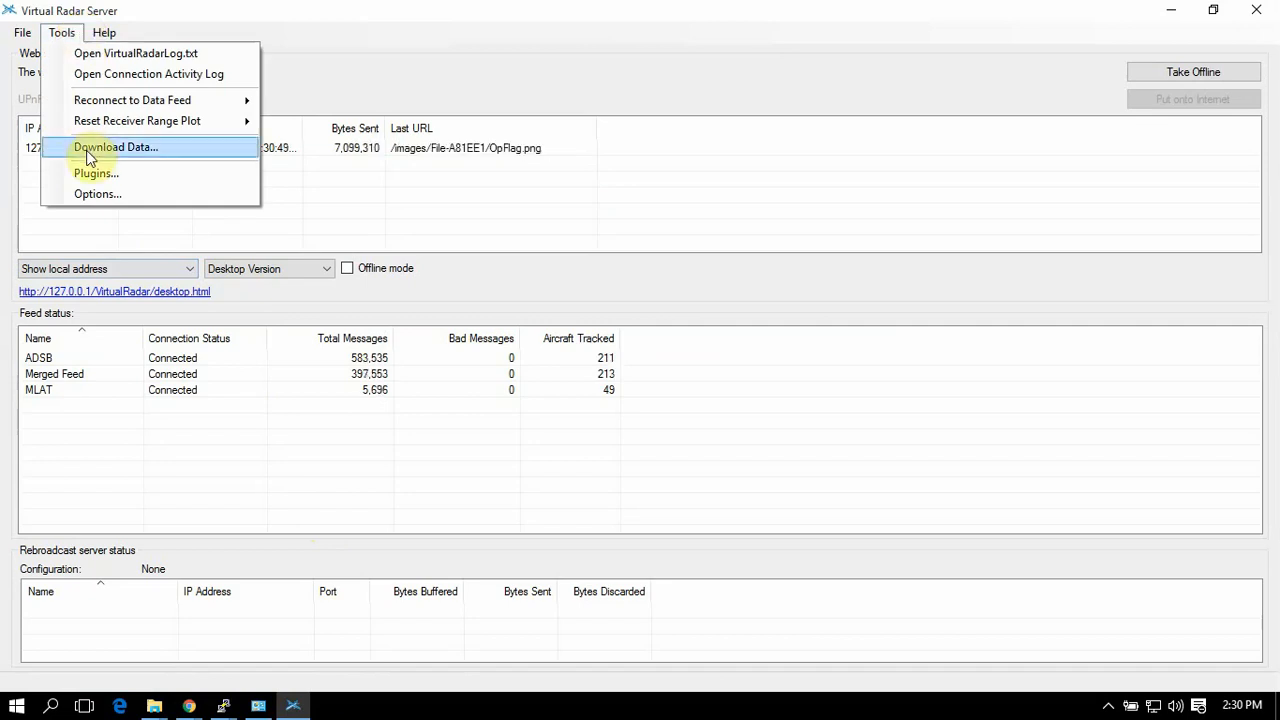
left_click(285, 33)
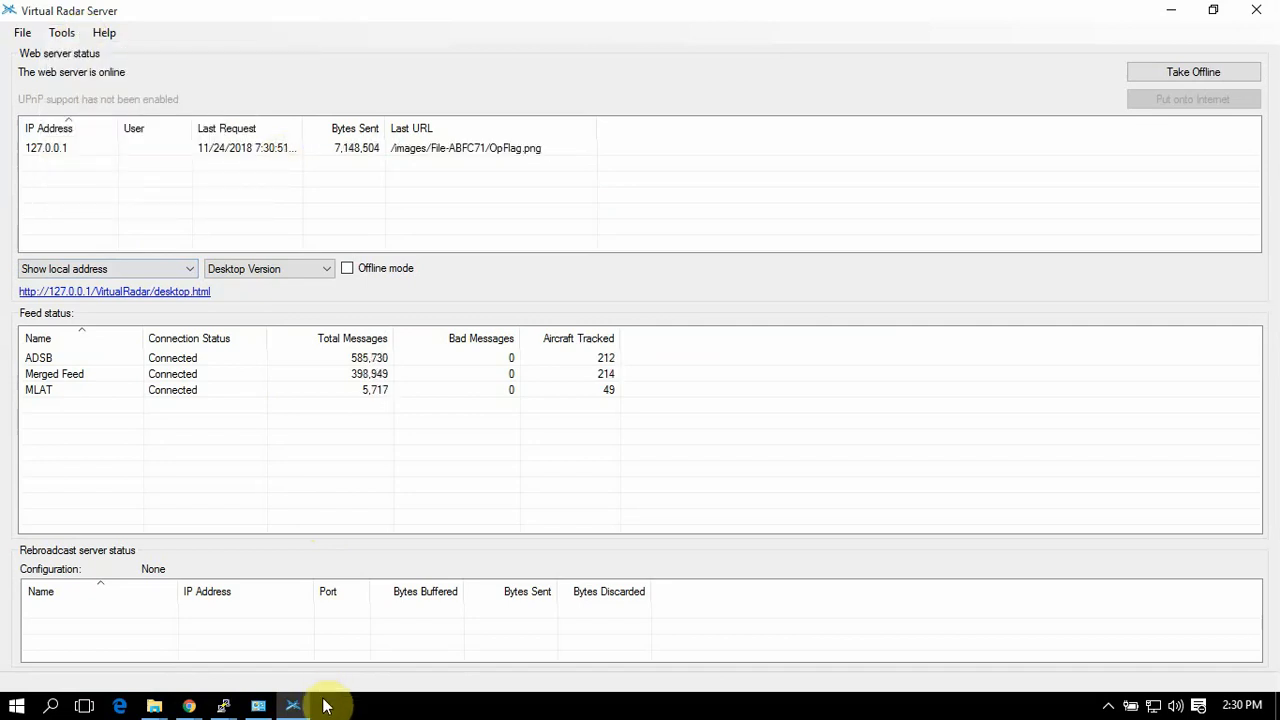
left_click(290, 706)
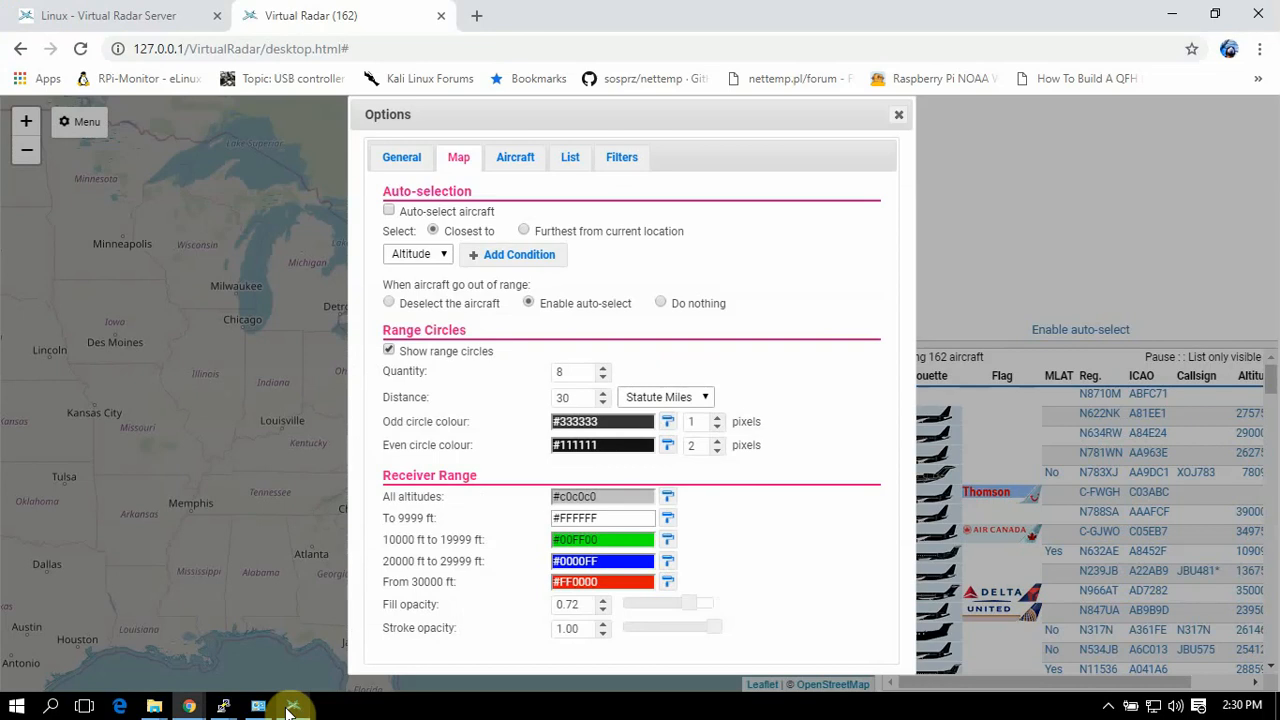
Read the Installing Plugins, Installing Translations and Running Without a GUI sections of the Linux documentation, and return to the radar page.
left_click(140, 15)
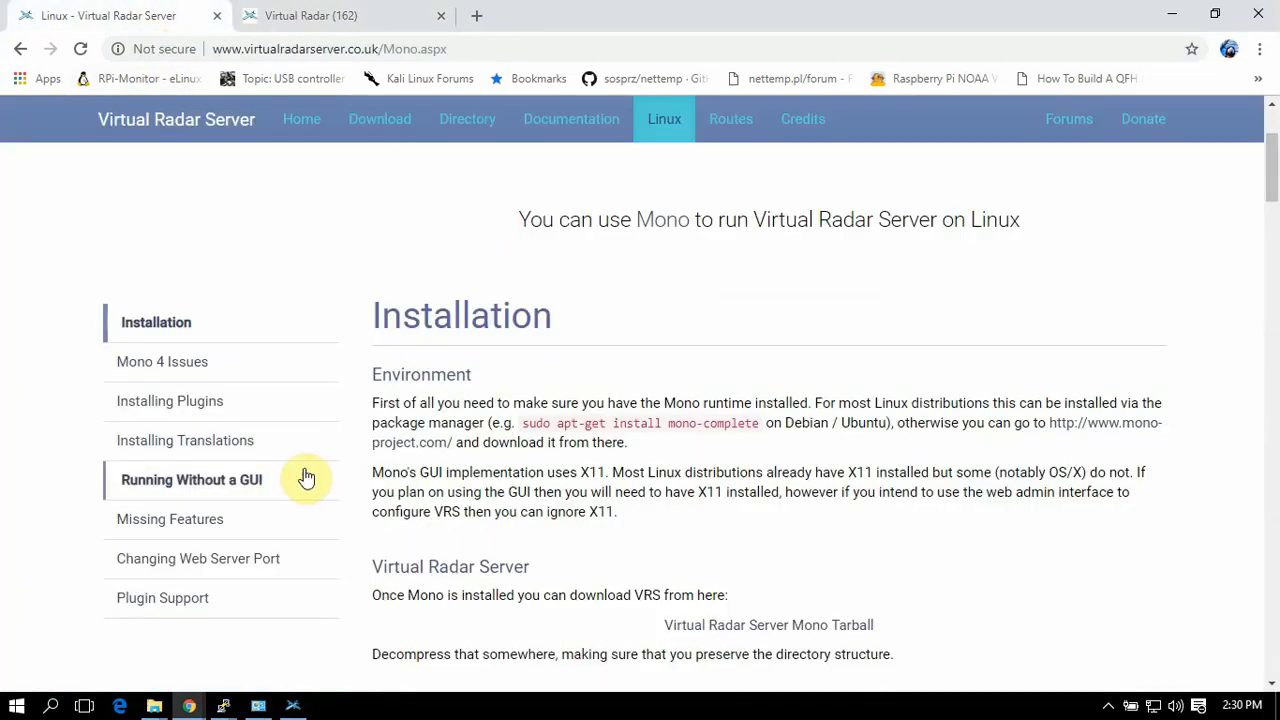
left_click(192, 402)
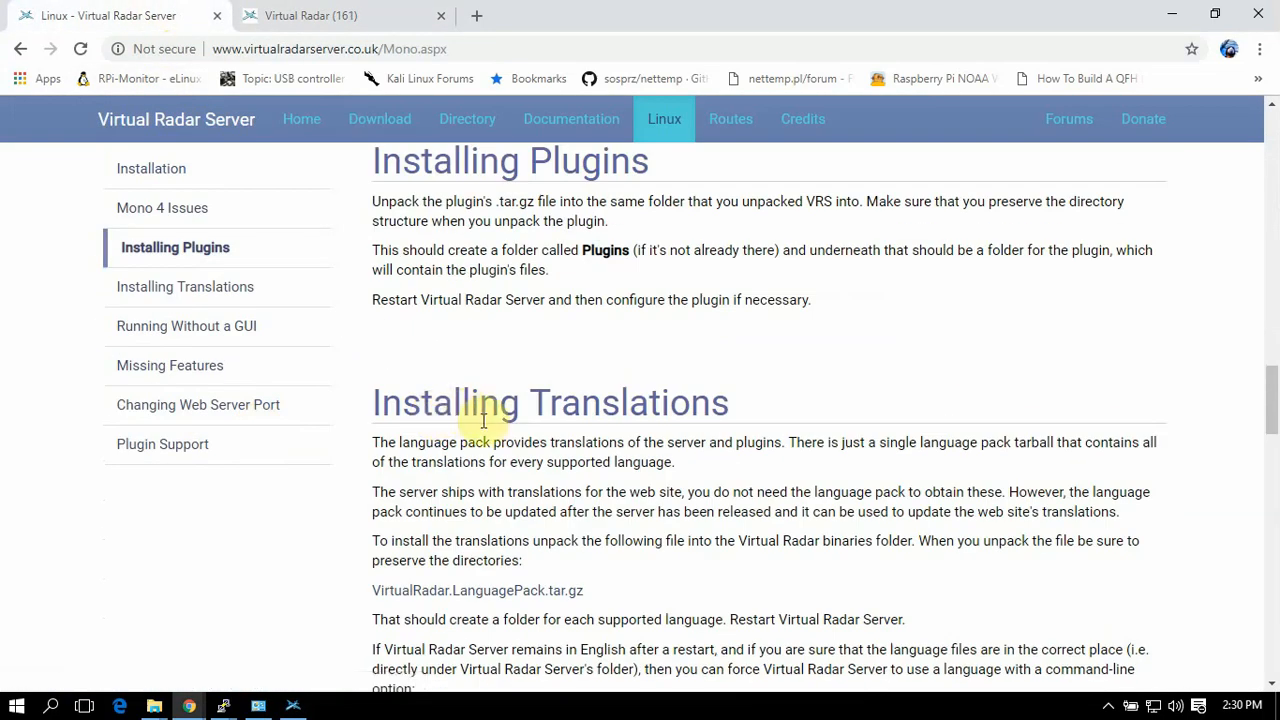
scroll(483, 420, "down", 4)
scroll(482, 422, "down", 1)
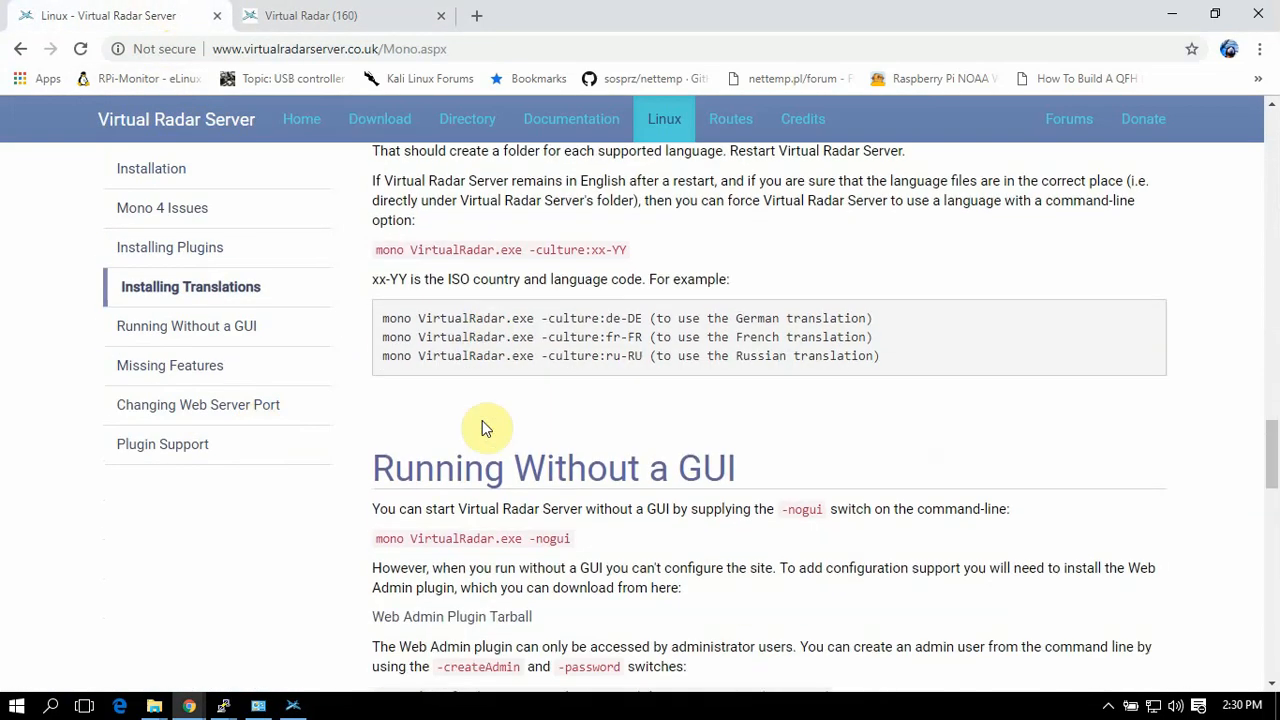
left_click(260, 332)
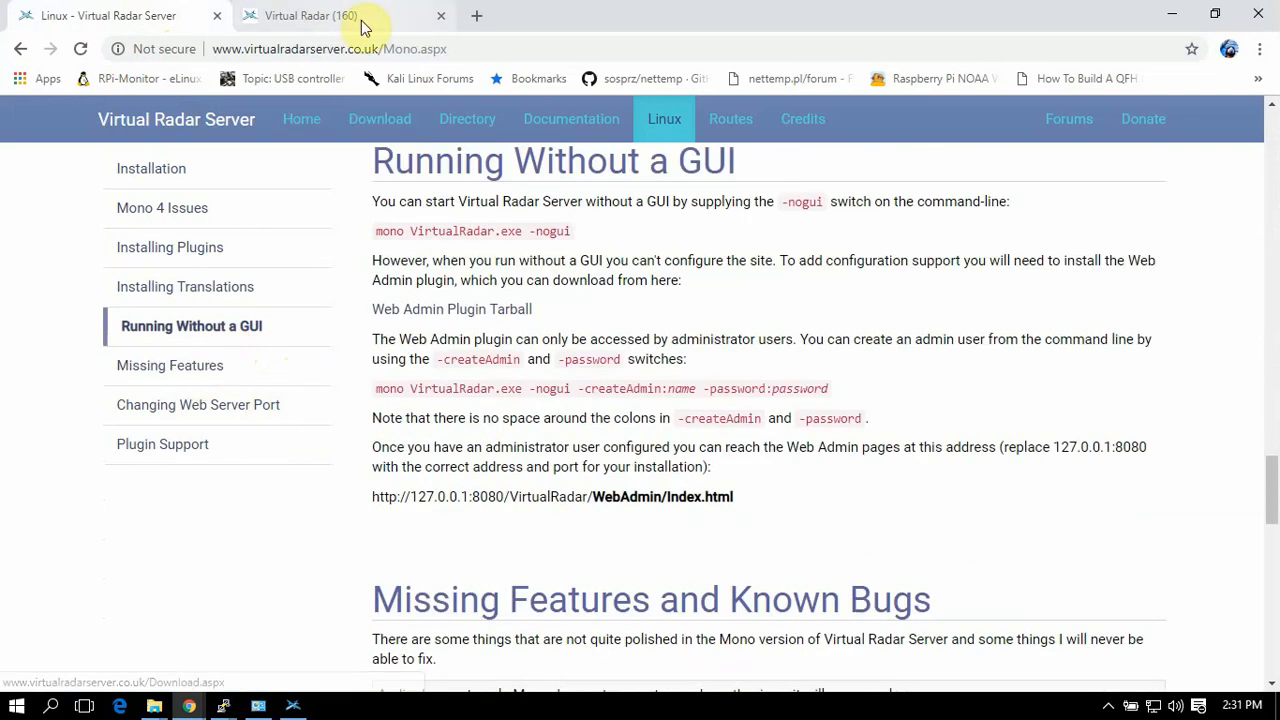
left_click(325, 20)
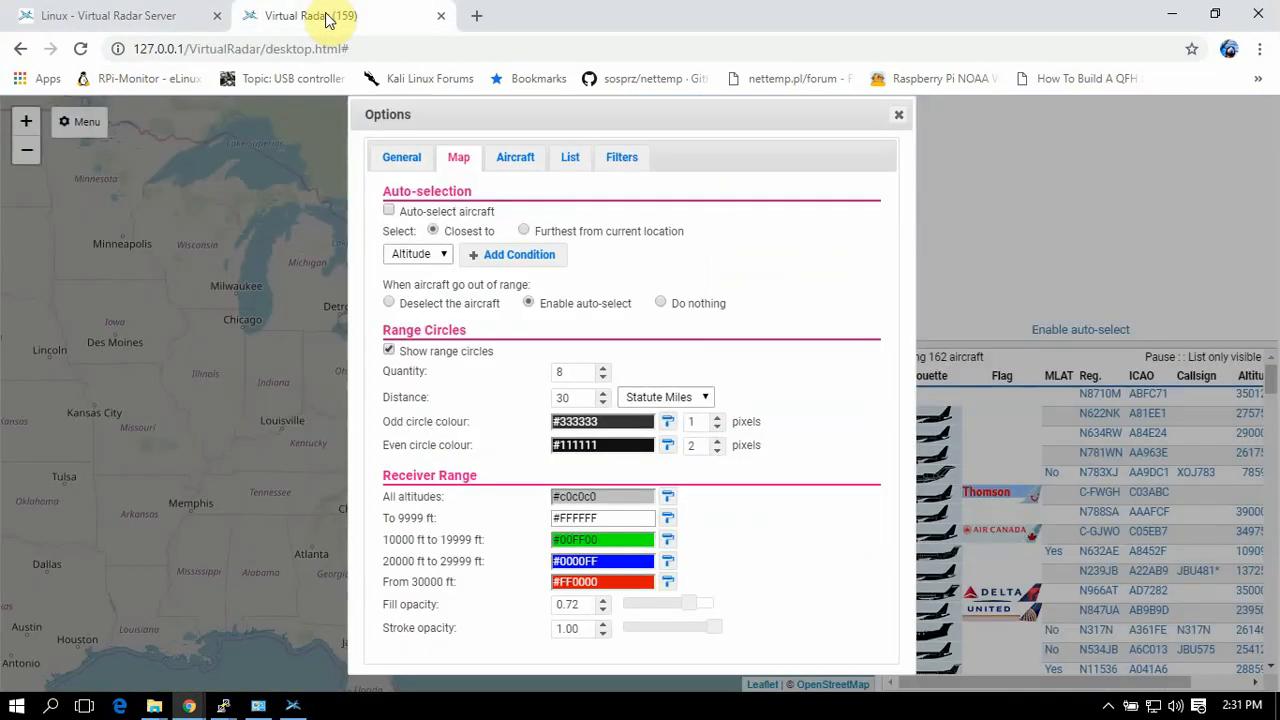
Switch to Virtual Radar Server and open the server options.
left_click(295, 705)
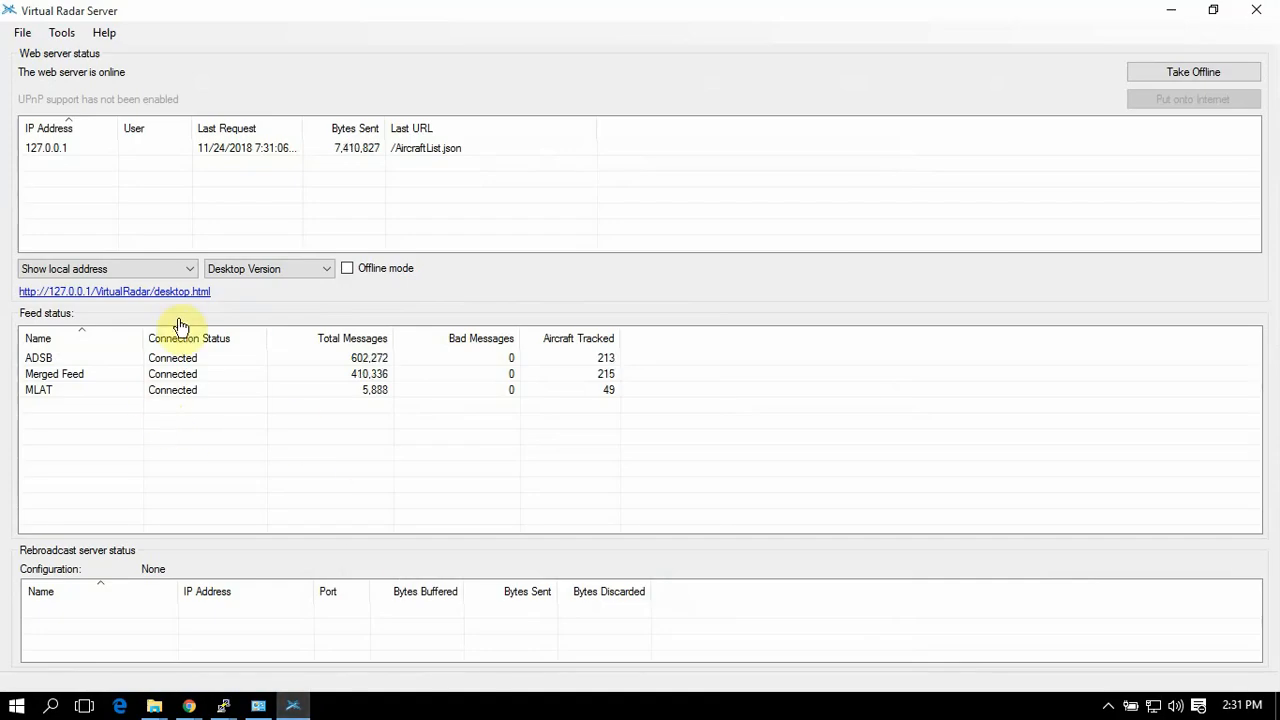
left_click(296, 705)
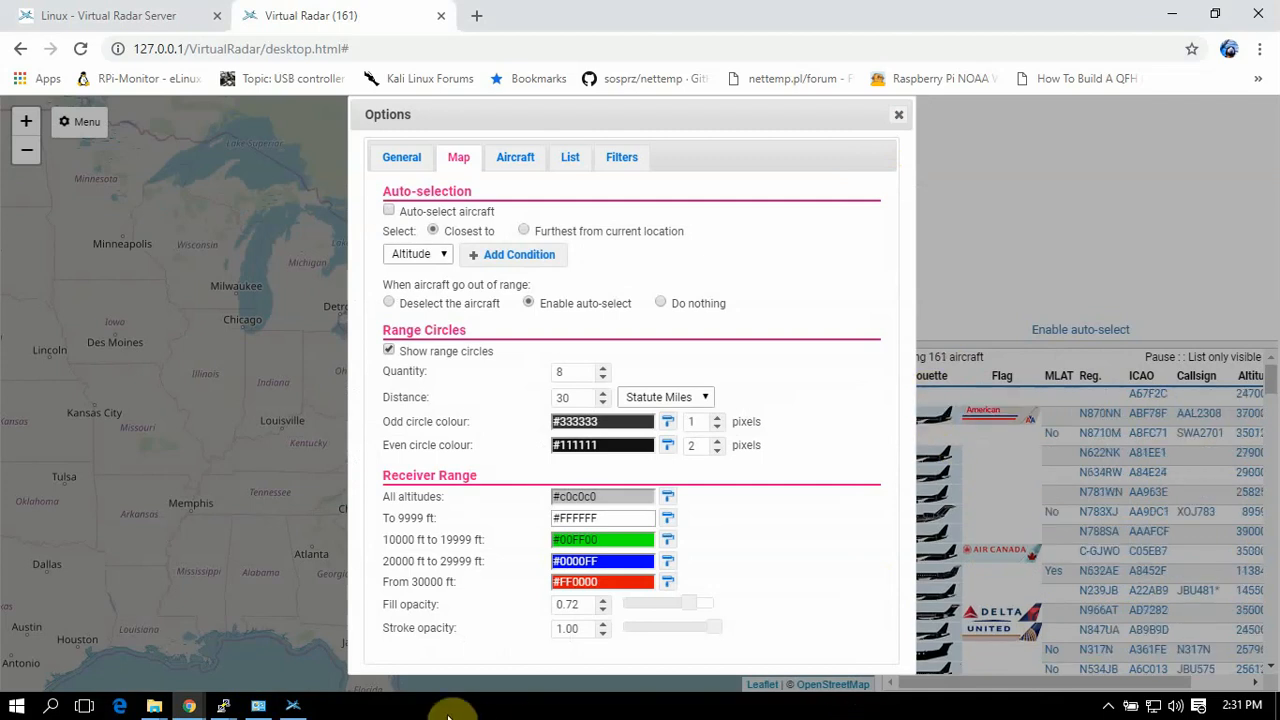
left_click(293, 707)
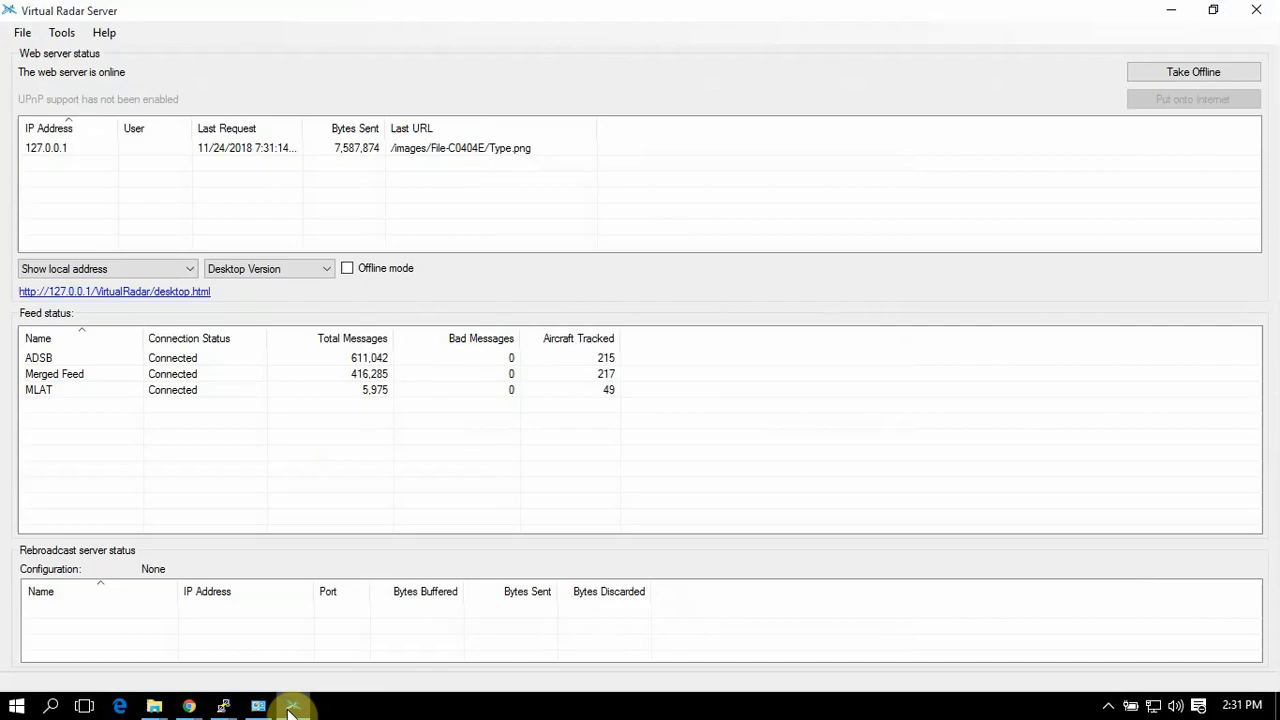
left_click(62, 32)
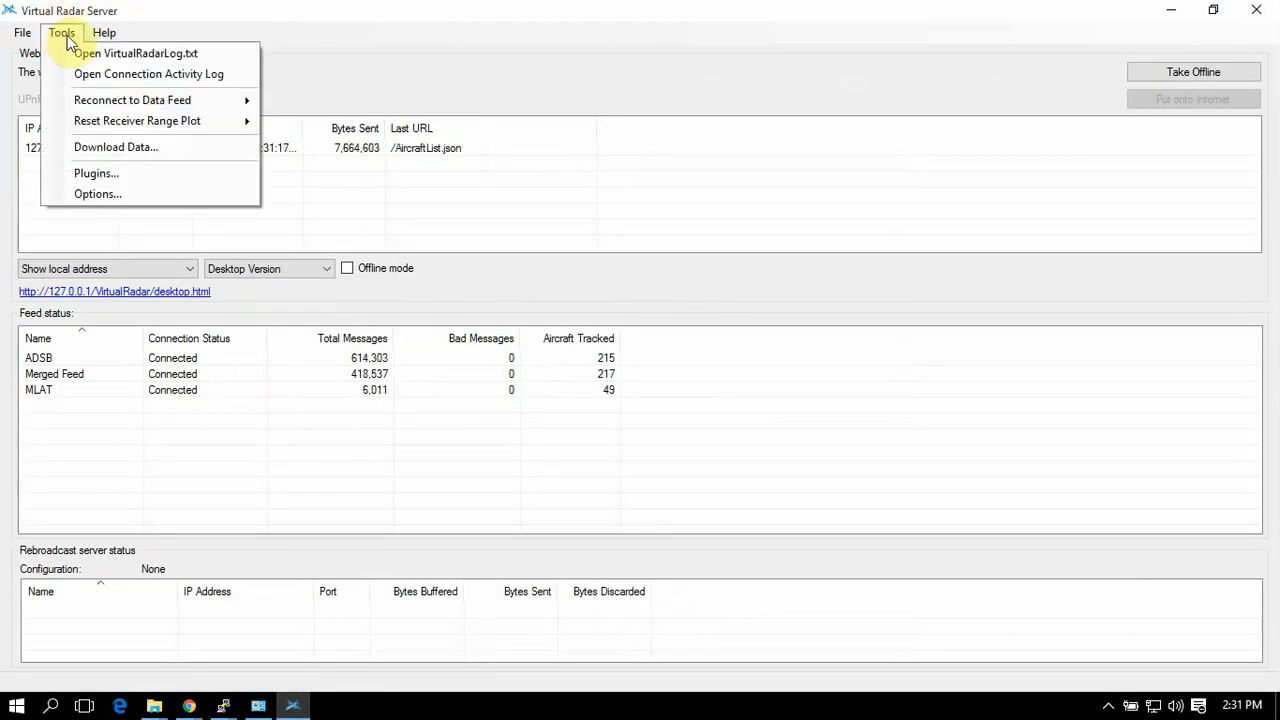
left_click(94, 193)
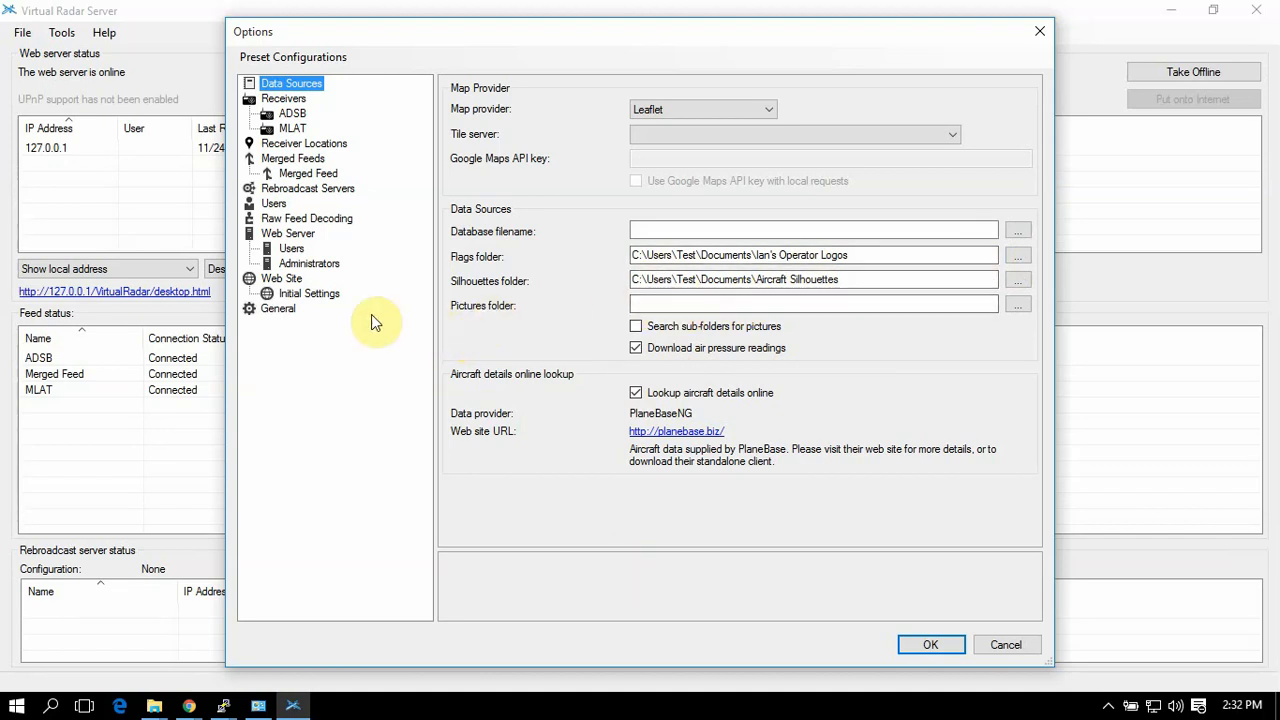
Review the Merged Feed, MLAT and ADSB receiver settings, check the ADSB receiver's available locations, and close the options without saving.
left_click(300, 174)
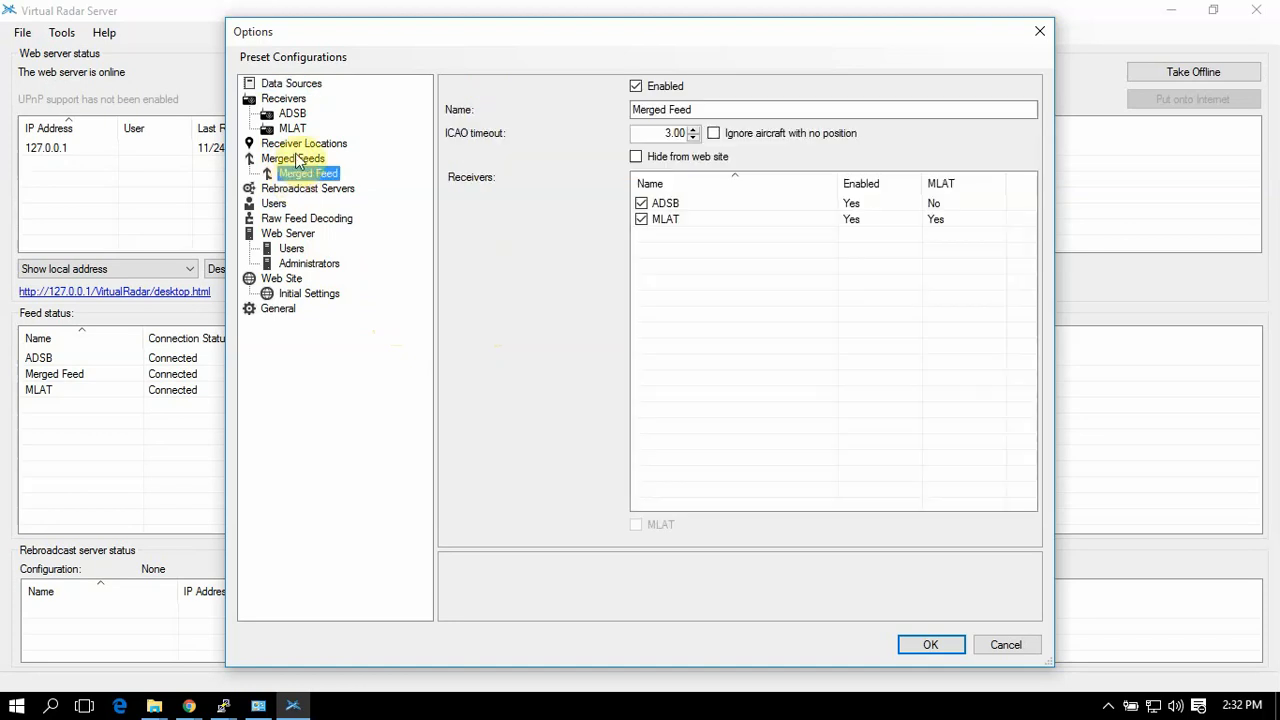
left_click(297, 162)
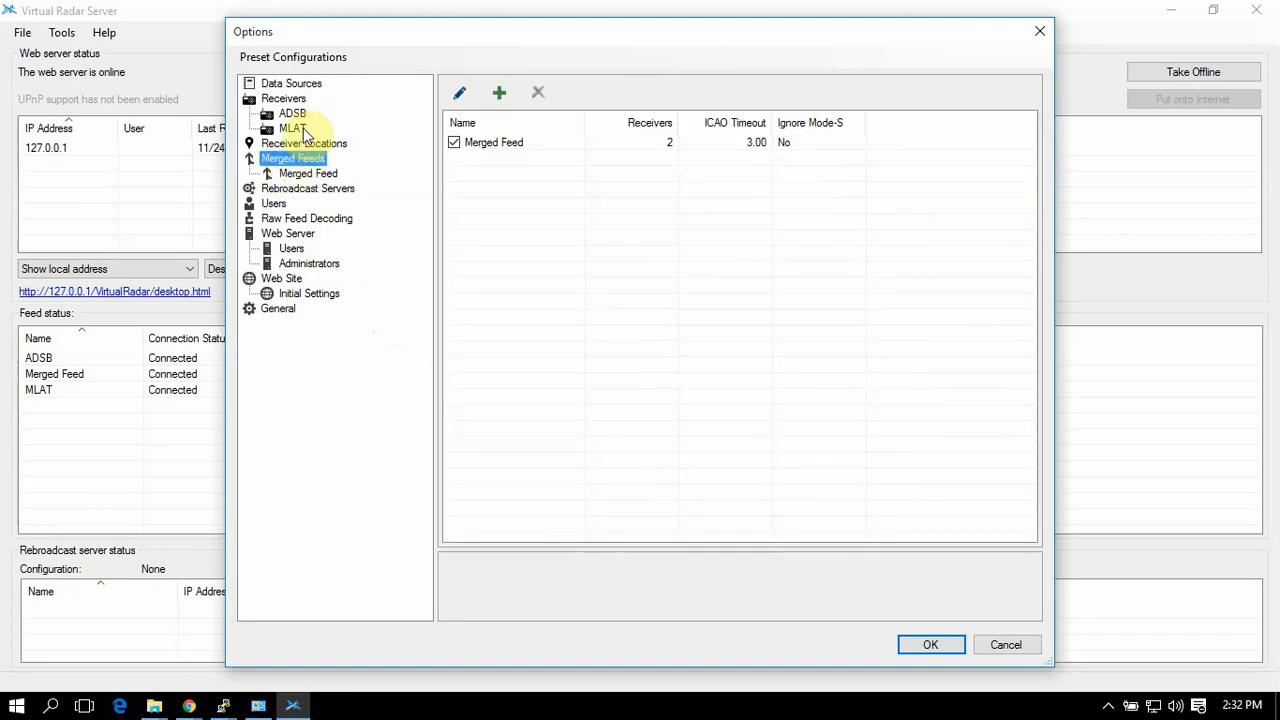
left_click(303, 130)
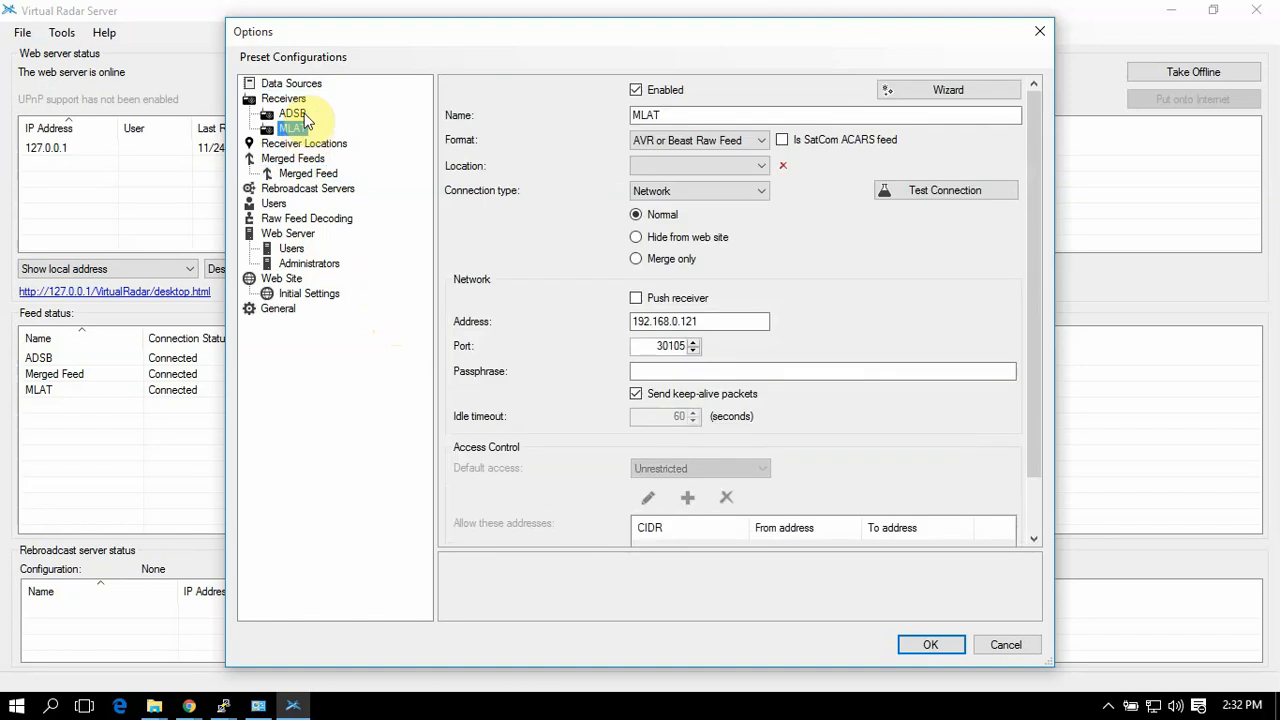
left_click(304, 114)
left_click(717, 167)
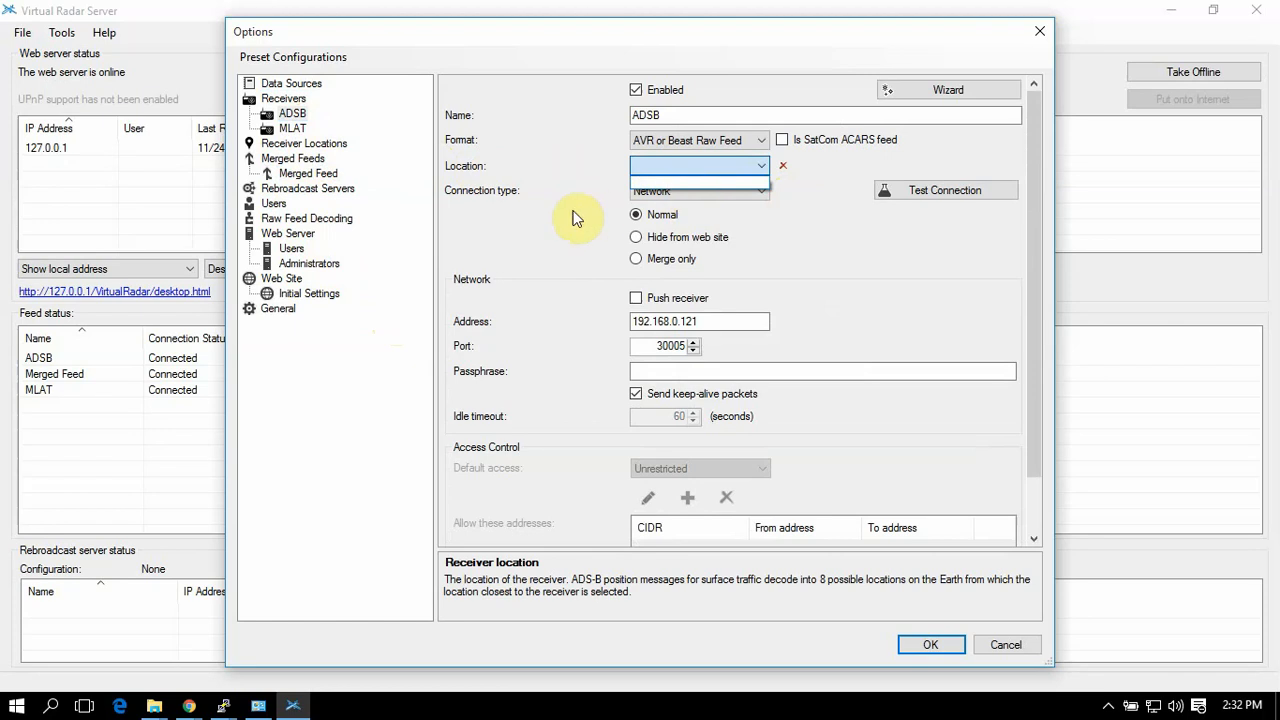
left_click(785, 217)
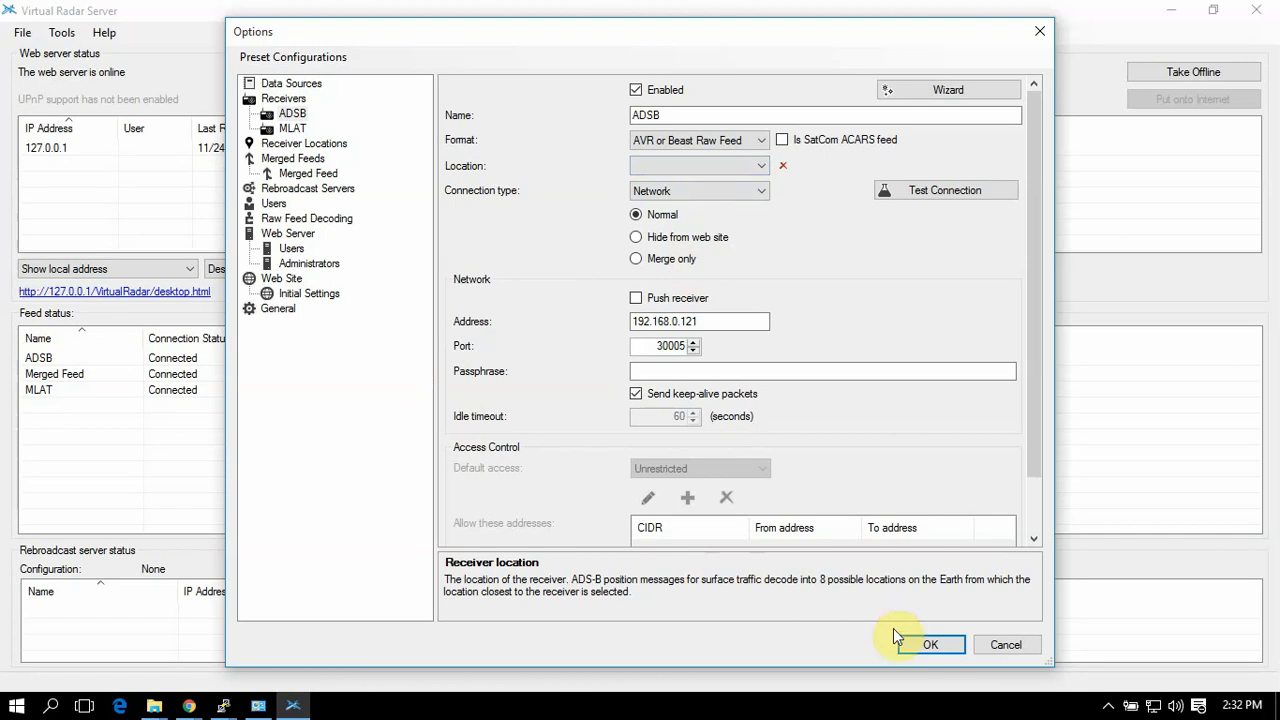
left_click(997, 646)
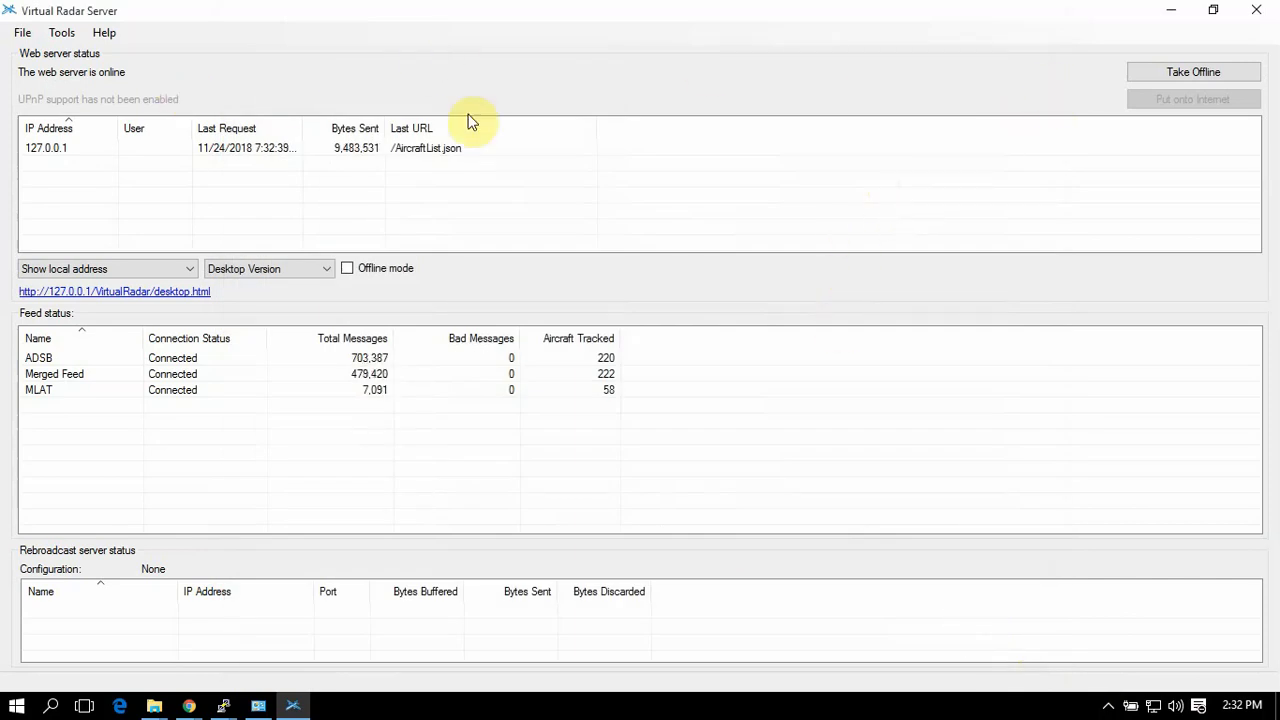
Take the web server offline and bring it back online.
left_click(1202, 66)
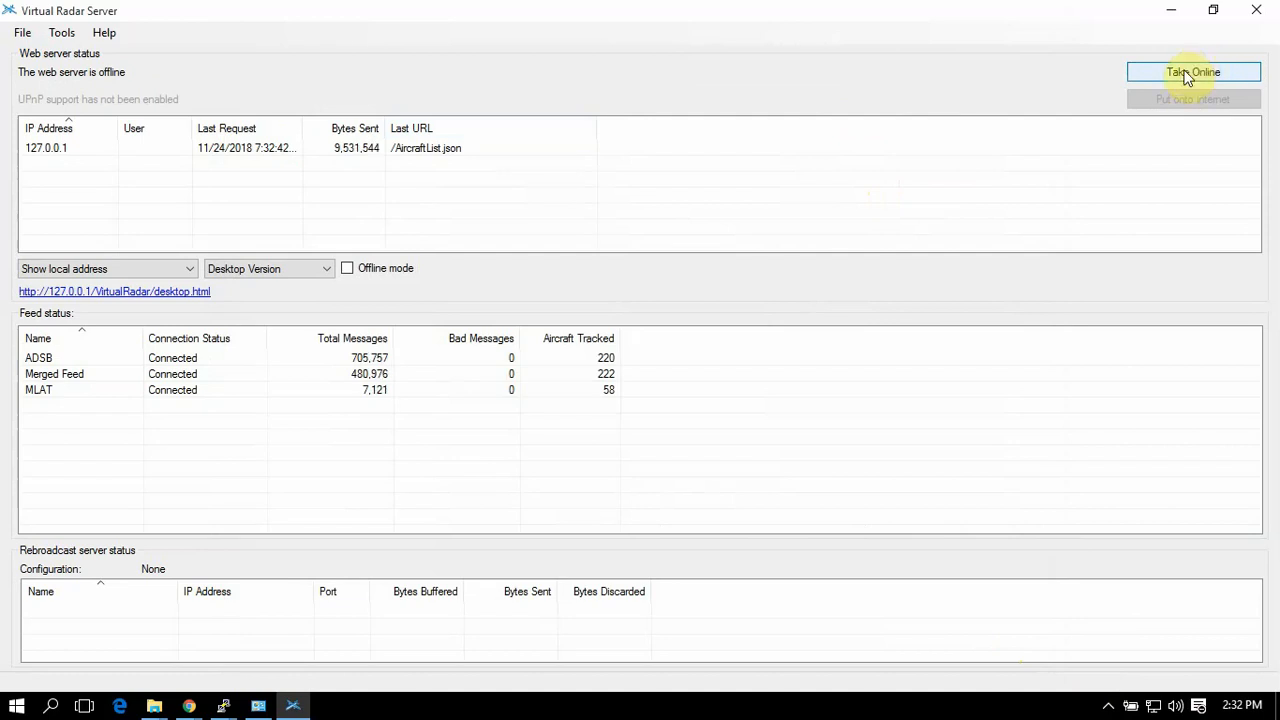
left_click(1179, 78)
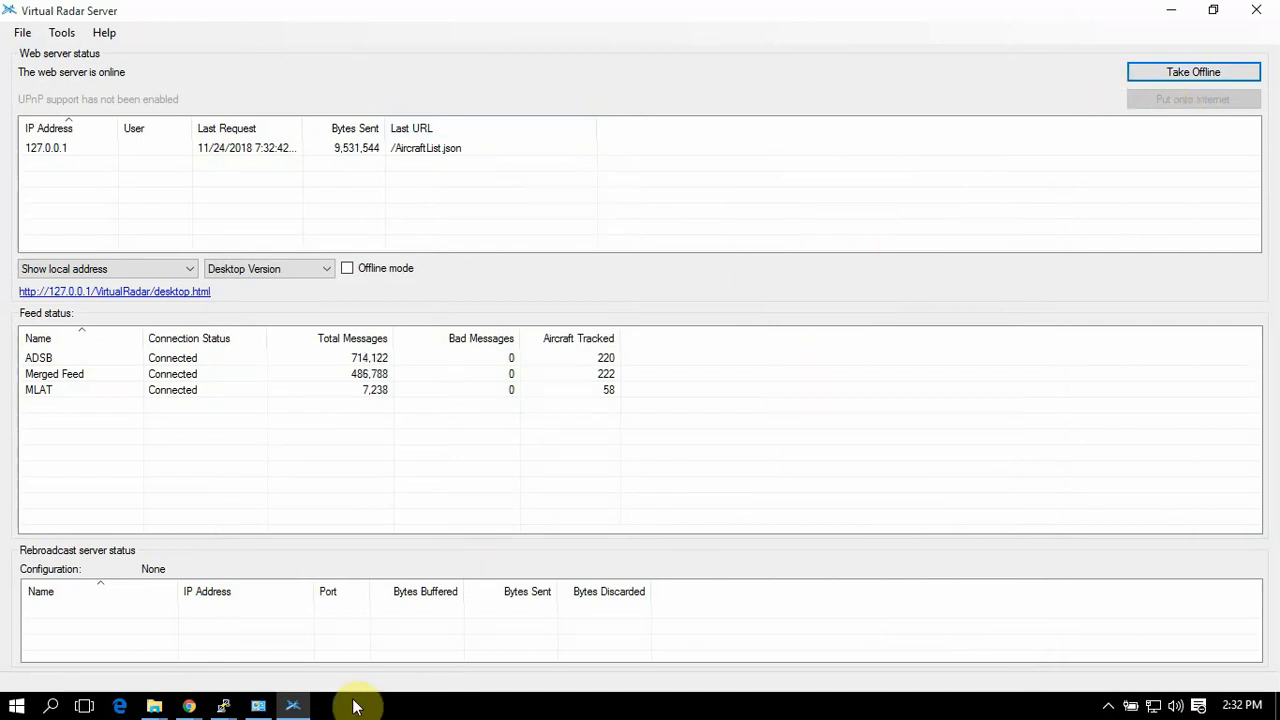
Show the hidden system tray icons to look for programs running in the background.
mouse_move(300, 703)
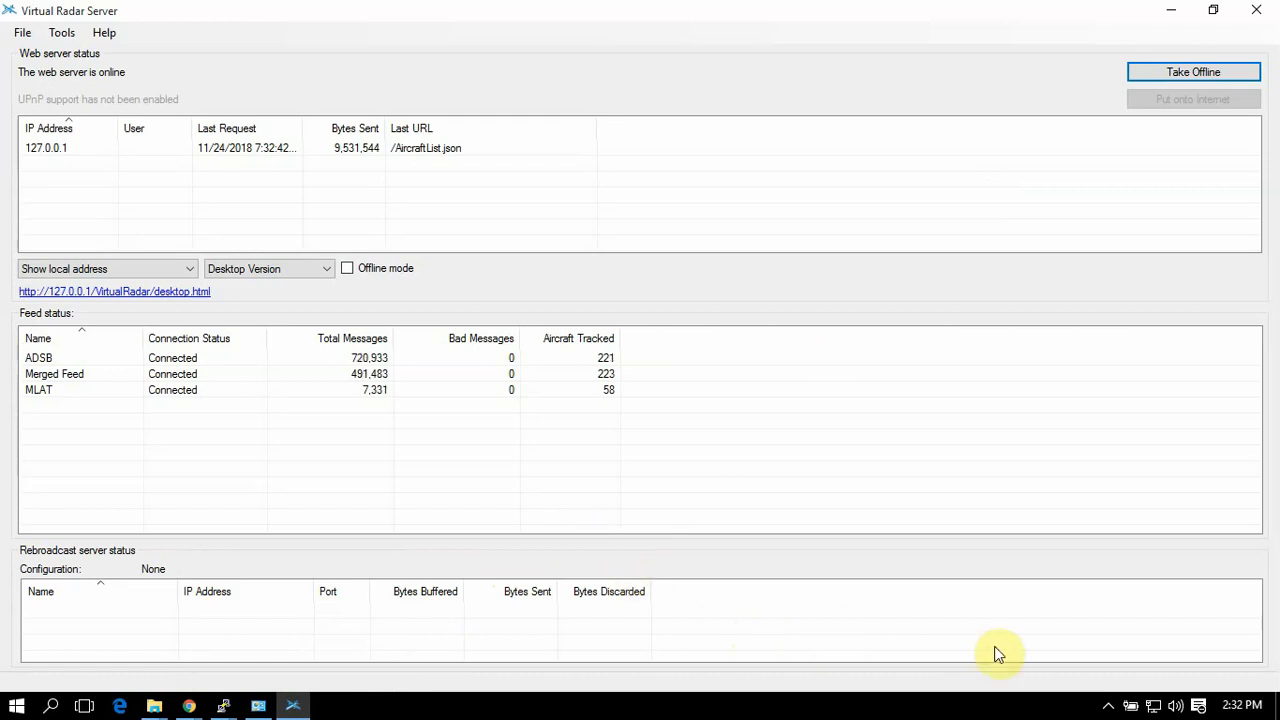
left_click(1108, 708)
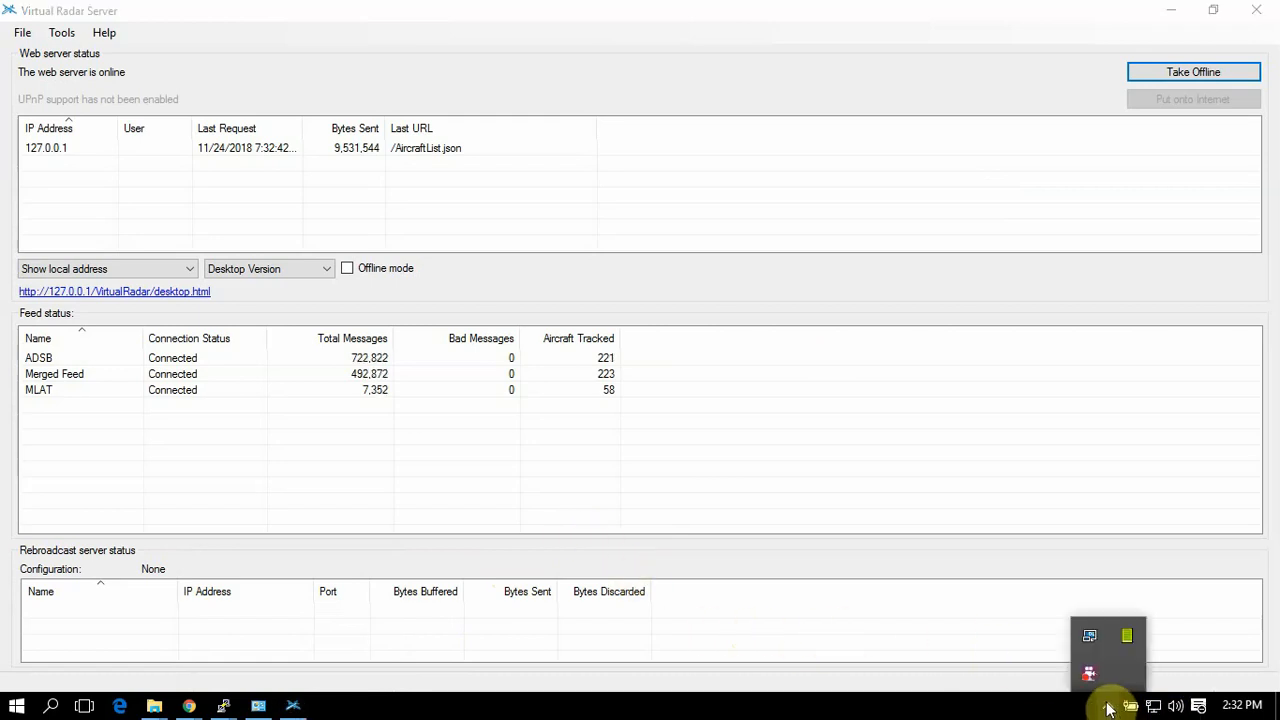